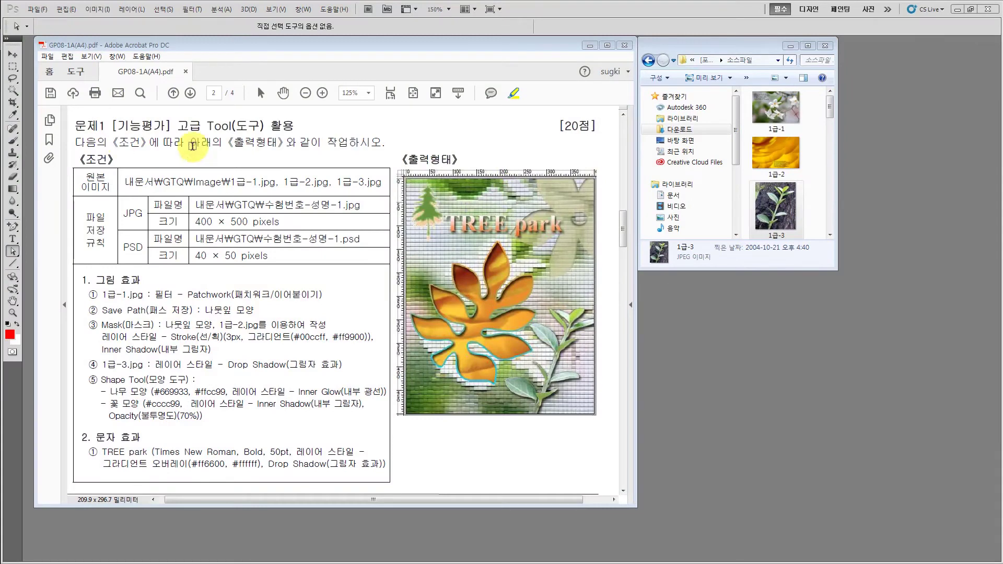
# Highlight the question 1 title "기능평가] 고급 Tool(도구) 활용" and its "20점" score in the exam PDF
pyautogui.click(119, 124)
pyautogui.moveTo(120, 125); pyautogui.dragTo(293, 127)
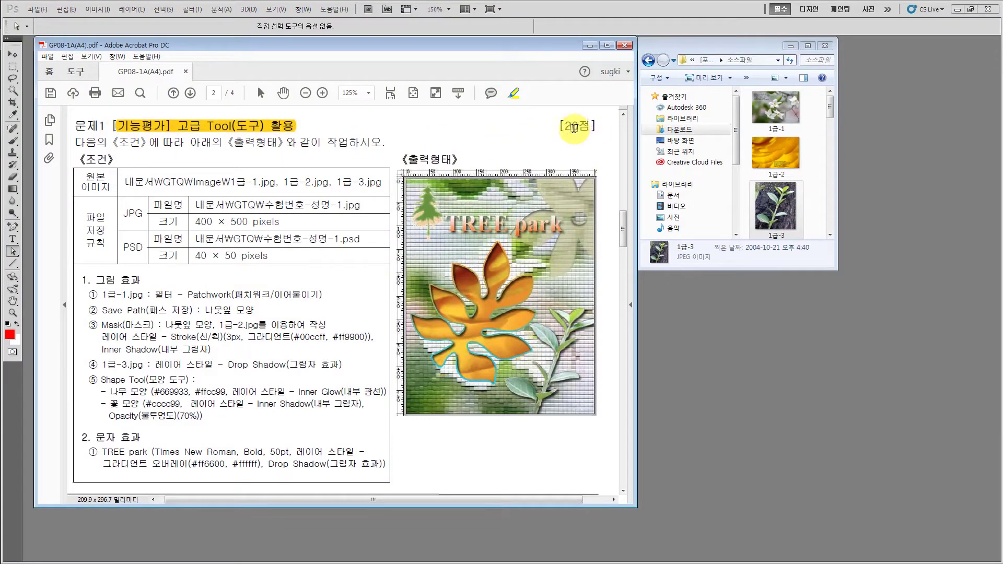
pyautogui.moveTo(563, 125); pyautogui.dragTo(589, 123)
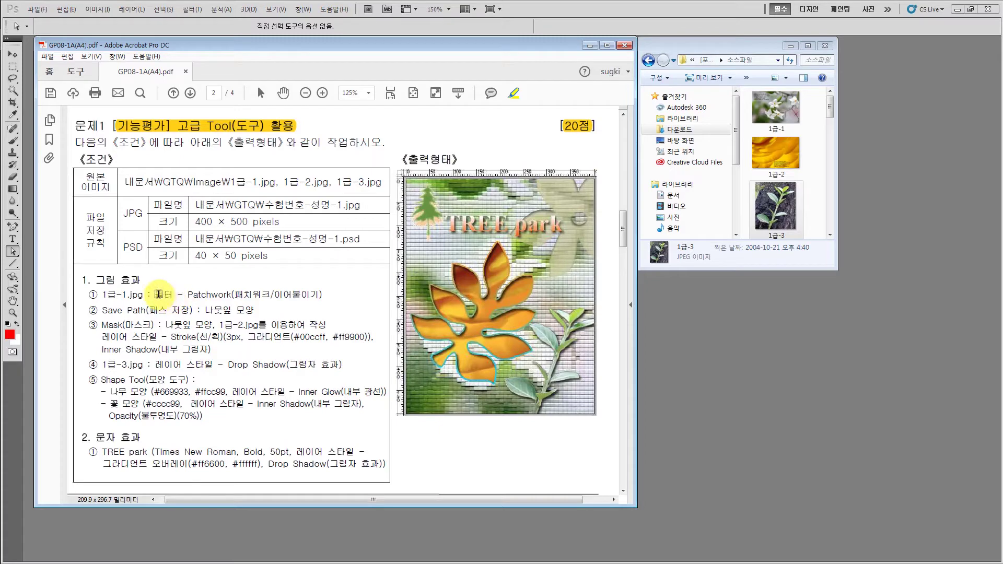
# Highlight the Patchwork filter, Save Path, Stroke and Inner Shadow, and Drop Shadow requirements under "그림 효과" in the PDF
pyautogui.moveTo(158, 295); pyautogui.dragTo(322, 295)
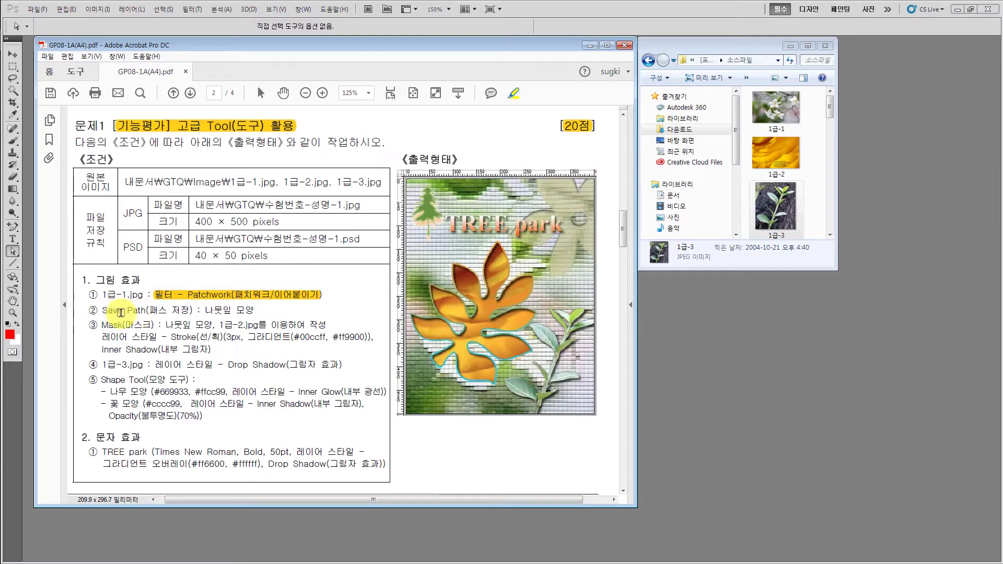
pyautogui.moveTo(121, 313)
pyautogui.mouseDown()
pyautogui.moveTo(272, 322)
pyautogui.moveTo(244, 317)
pyautogui.mouseUp()
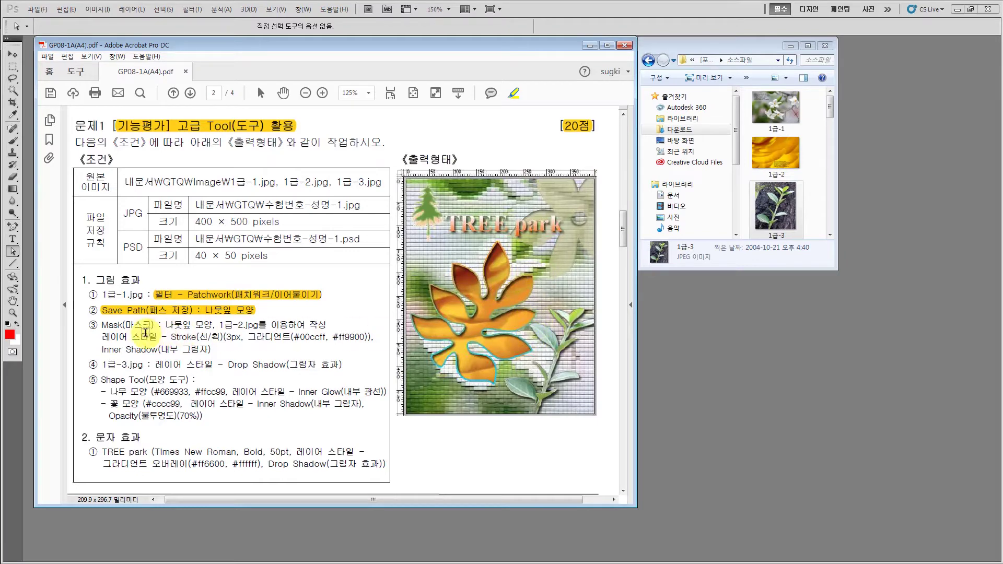
pyautogui.moveTo(102, 337); pyautogui.dragTo(210, 349)
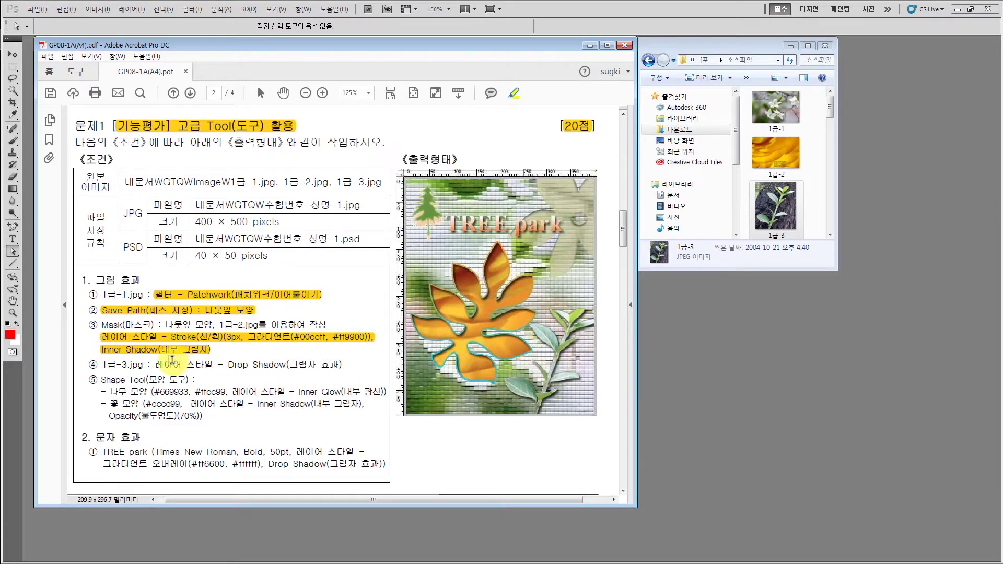
pyautogui.moveTo(157, 364); pyautogui.dragTo(350, 365)
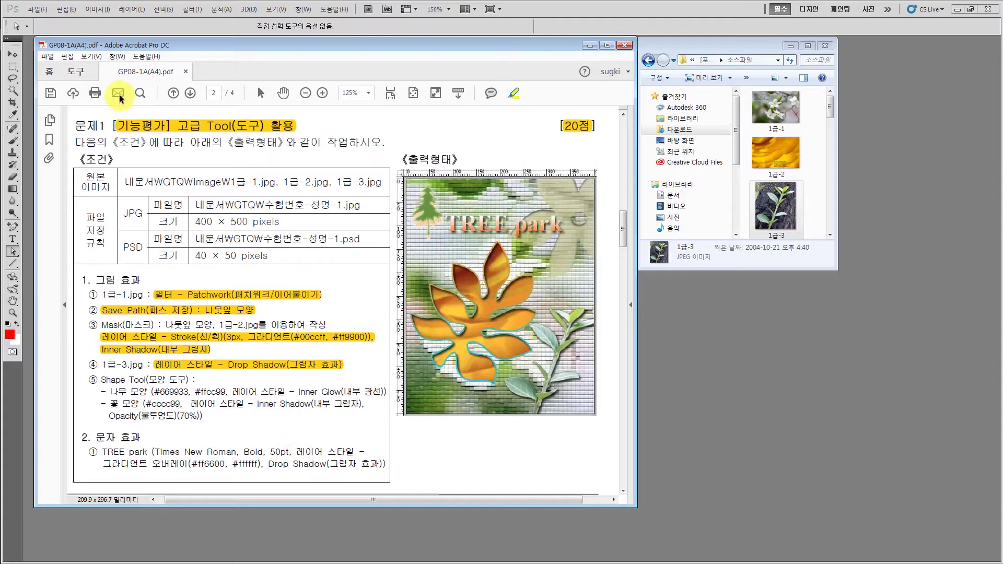
# In Photoshop, create a new 400 × 500 pixel document at 72 pixels/inch, RGB colour, 8-bit, with a white background
pyautogui.click(36, 9)
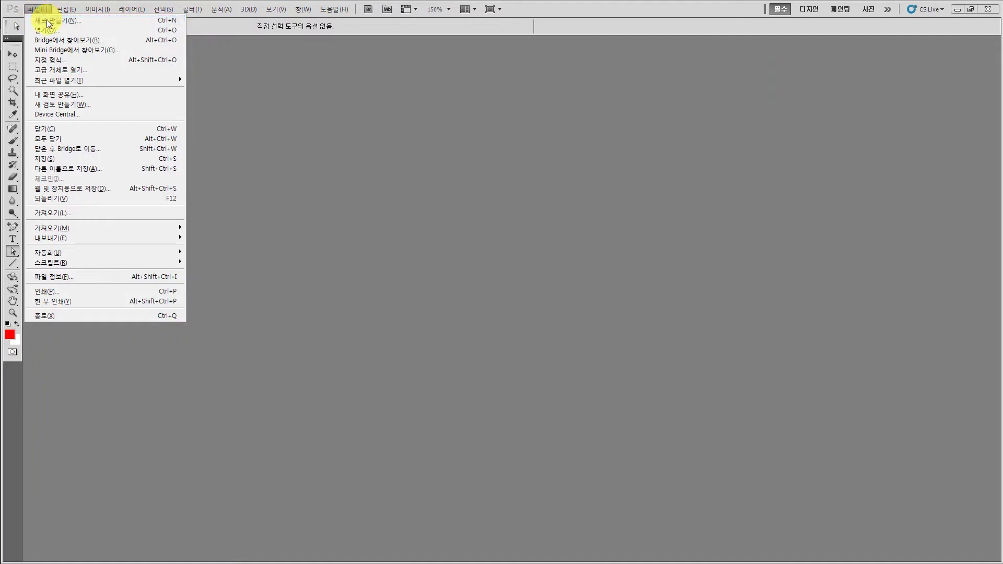
pyautogui.click(47, 21)
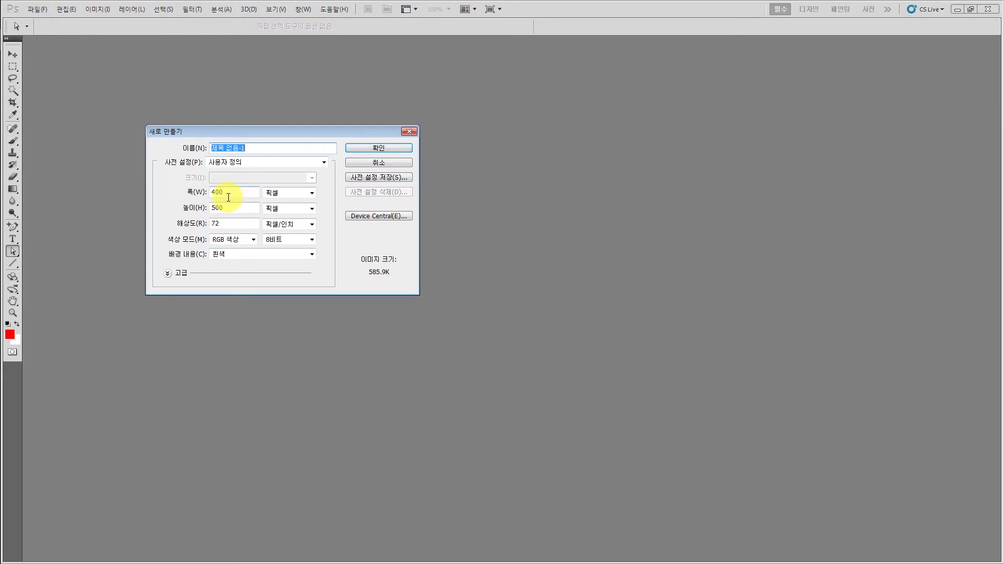
pyautogui.moveTo(227, 195); pyautogui.dragTo(192, 207)
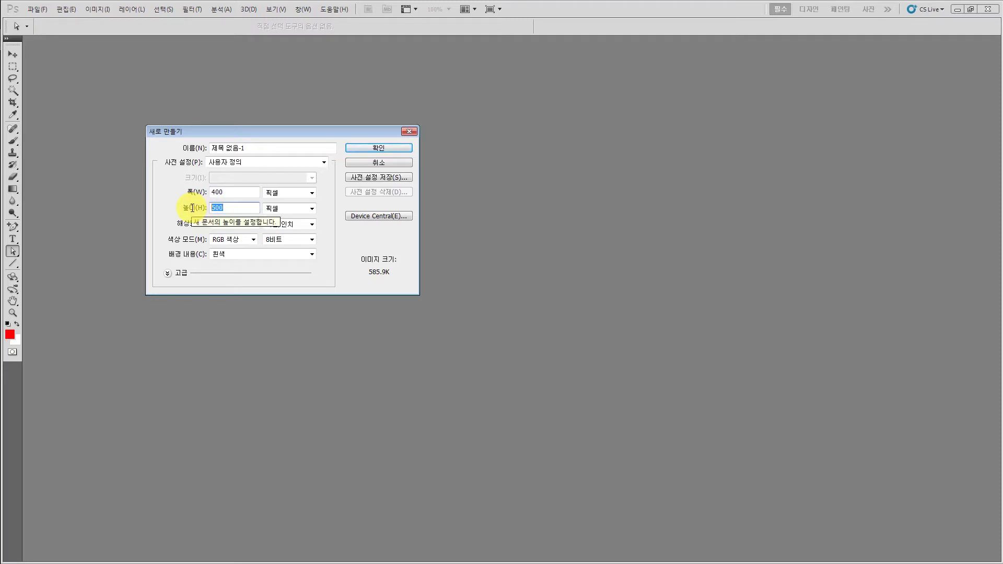
pyautogui.moveTo(225, 223); pyautogui.dragTo(203, 226)
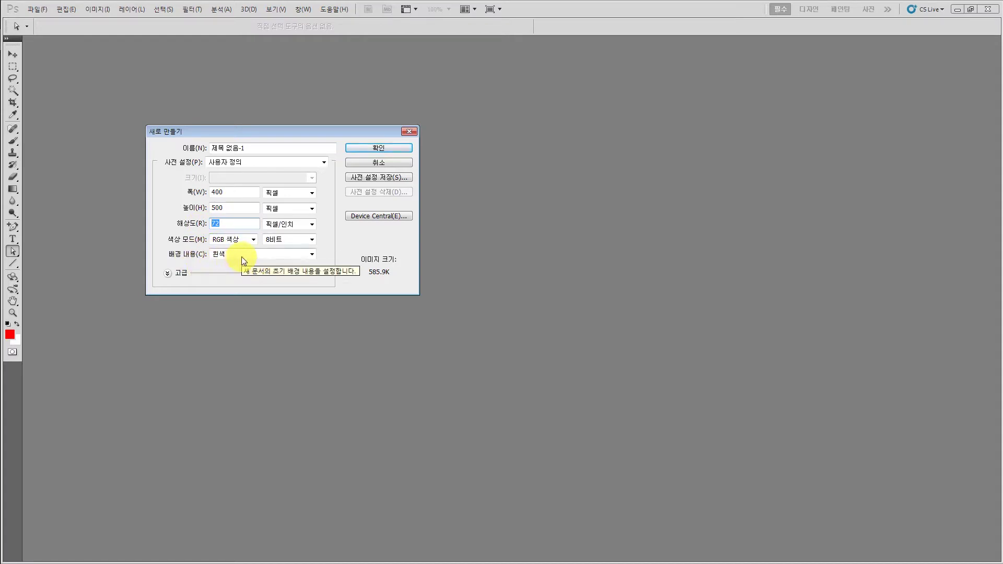
pyautogui.click(362, 147)
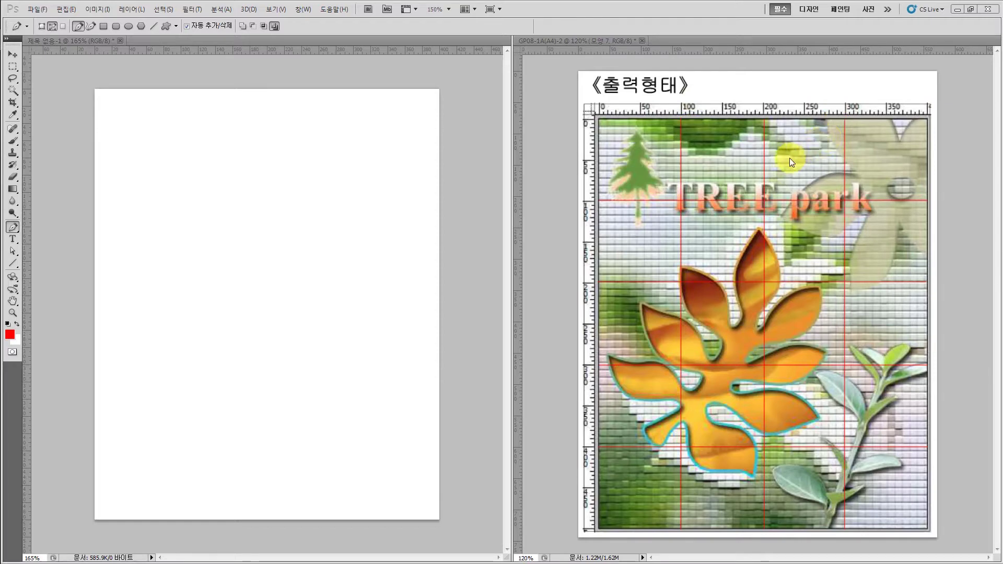
# Apply grid preferences with a gridline every 100 pixels, 1 subdivision and the solid line style
pyautogui.click(66, 8)
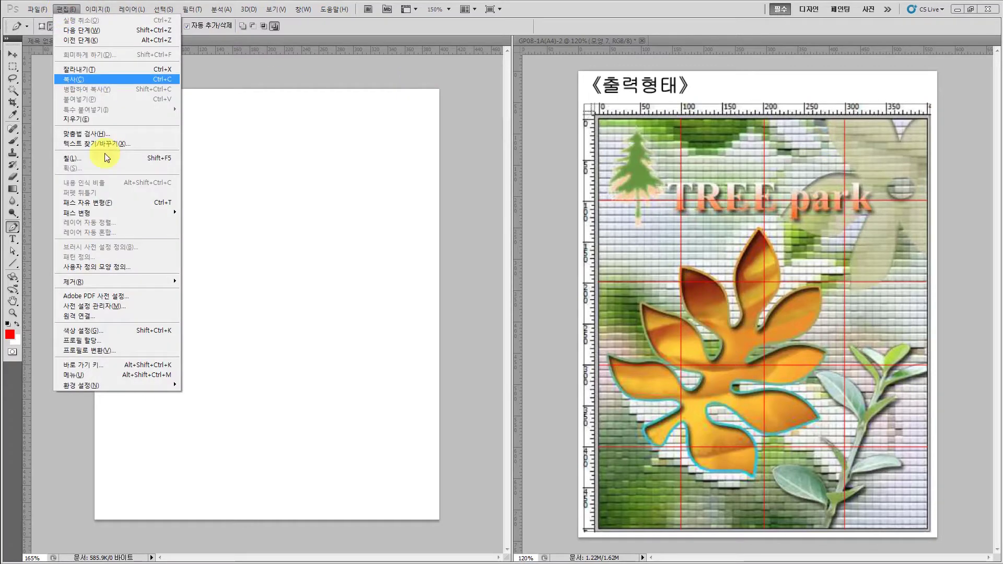
pyautogui.moveTo(155, 386)
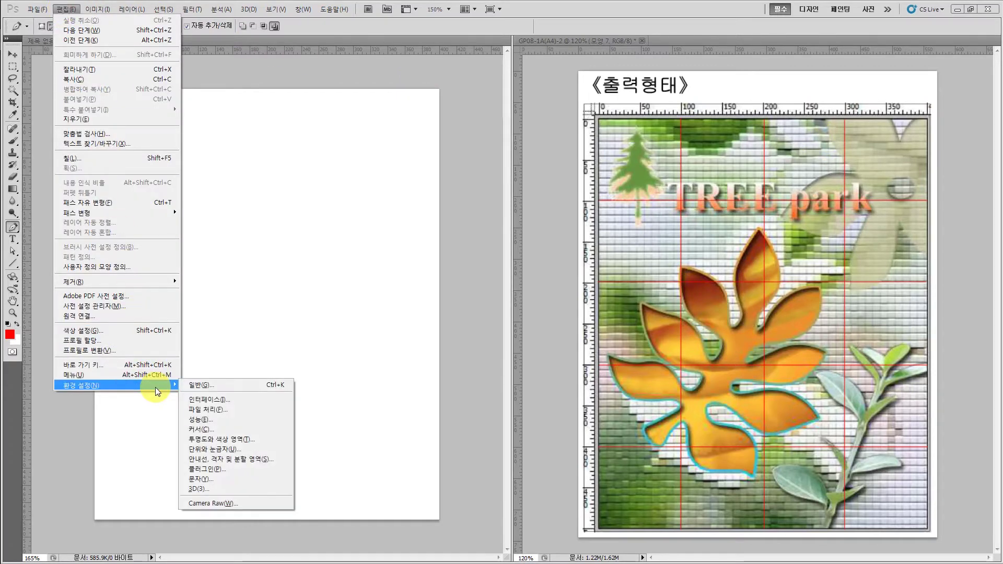
pyautogui.click(220, 460)
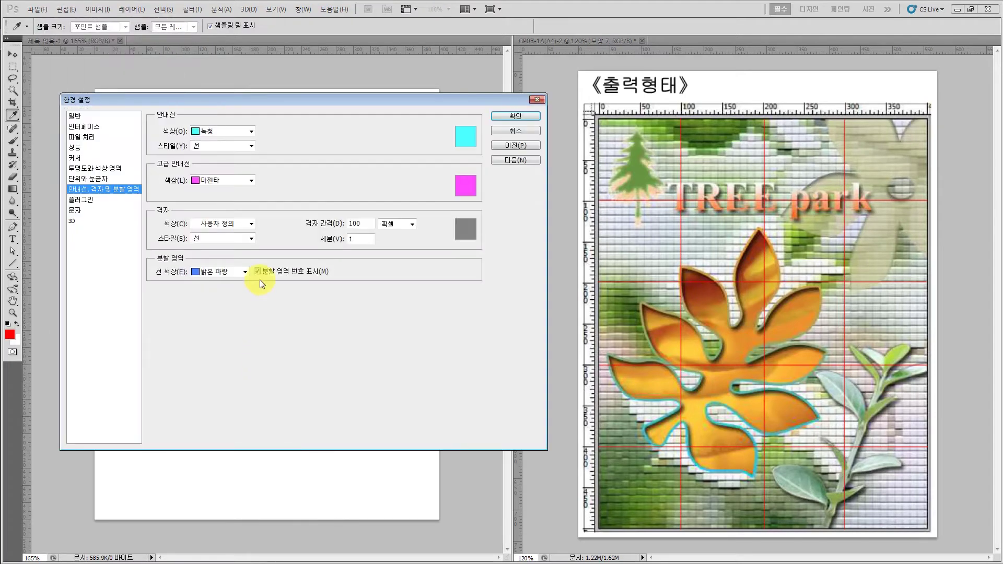
pyautogui.click(197, 238)
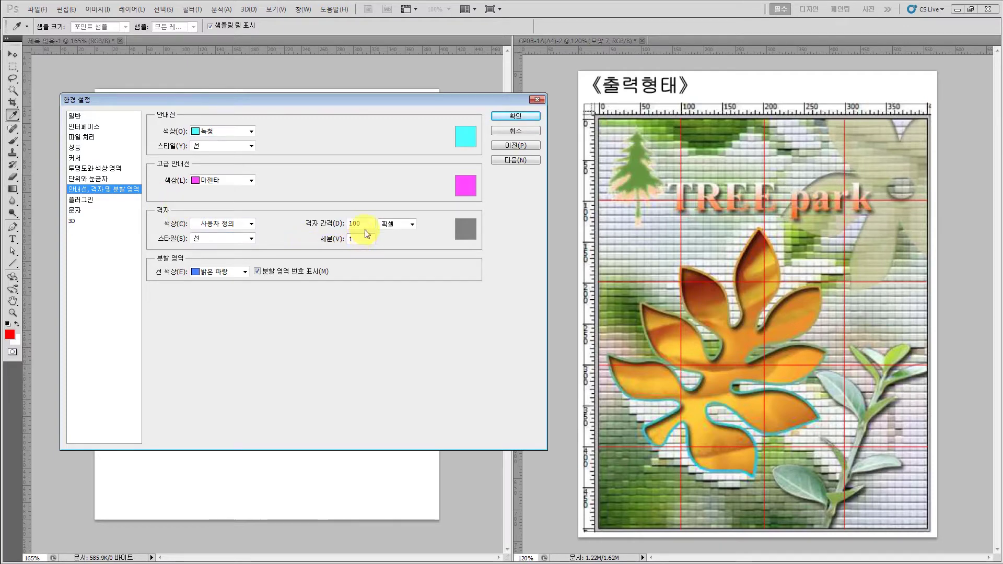
pyautogui.click(339, 229)
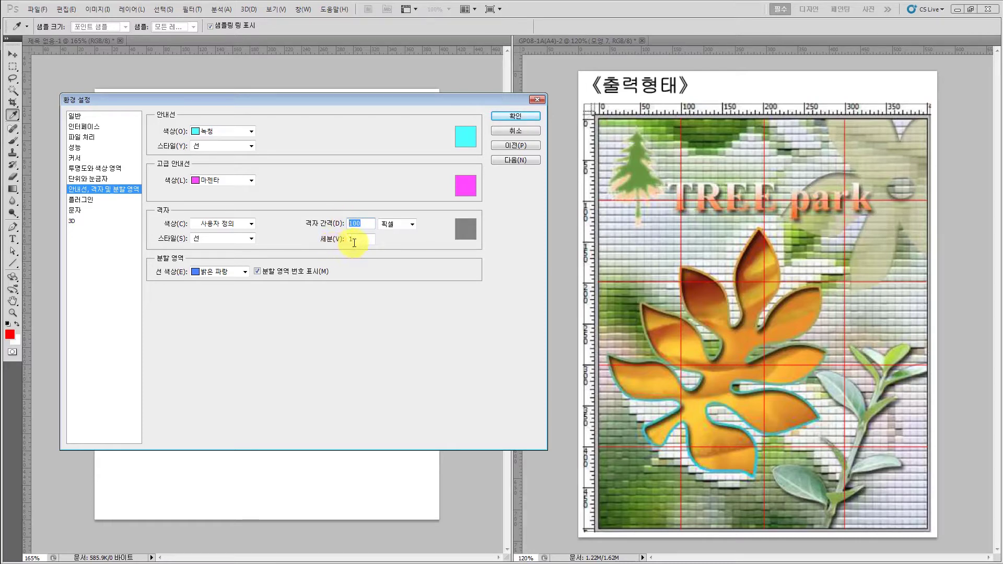
pyautogui.click(503, 116)
# Choose the Pen tool, show the grid on the blank document, and minimize the floating document containing the finished leaf path
pyautogui.press('p')
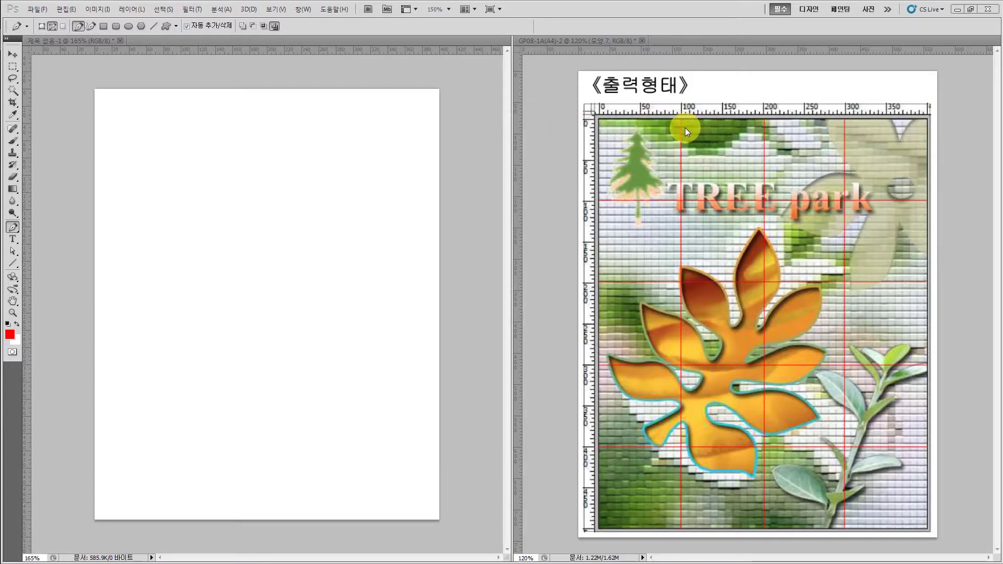
pyautogui.click(206, 81)
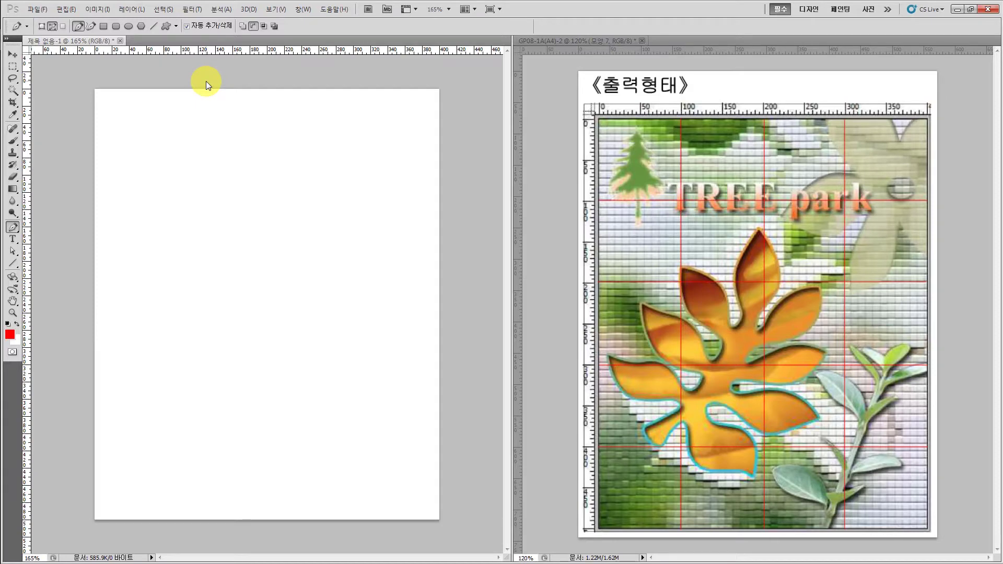
pyautogui.hotkey('ctrl', "'")
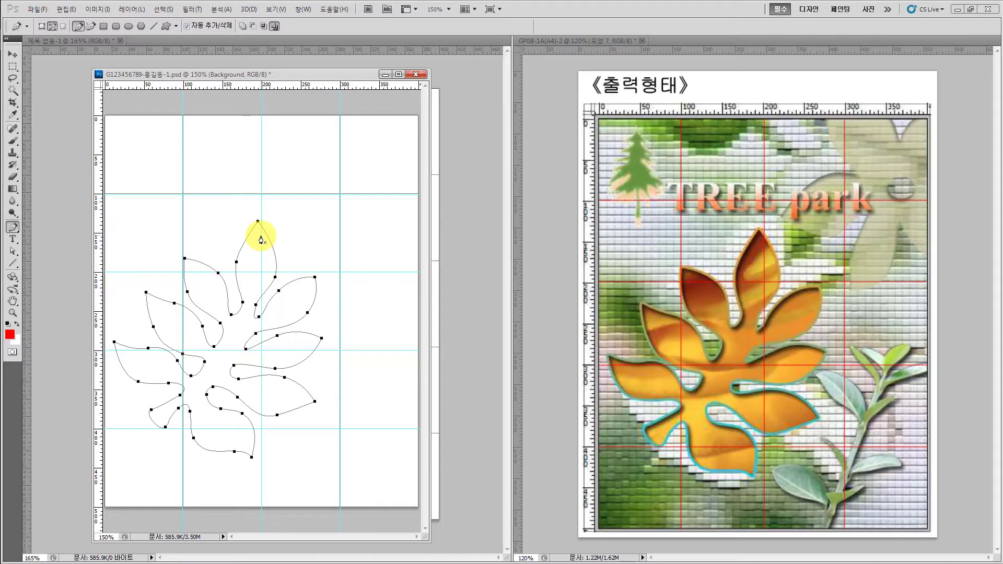
pyautogui.click(384, 74)
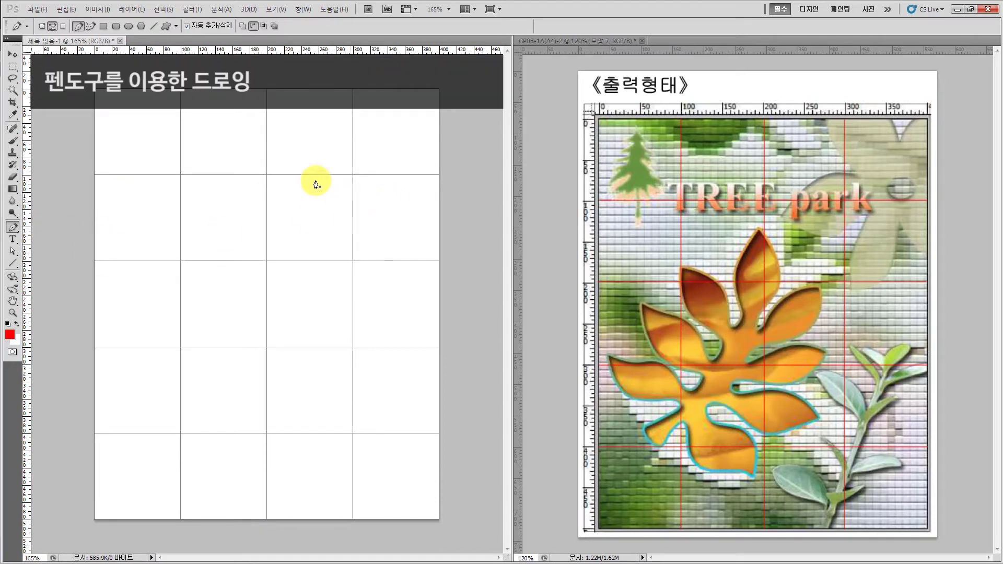
# Start the leaf path at the top leaflet's tip, curve its right side down to the 200-pixel gridline, and remove the end anchor's outgoing handle
pyautogui.click(260, 193)
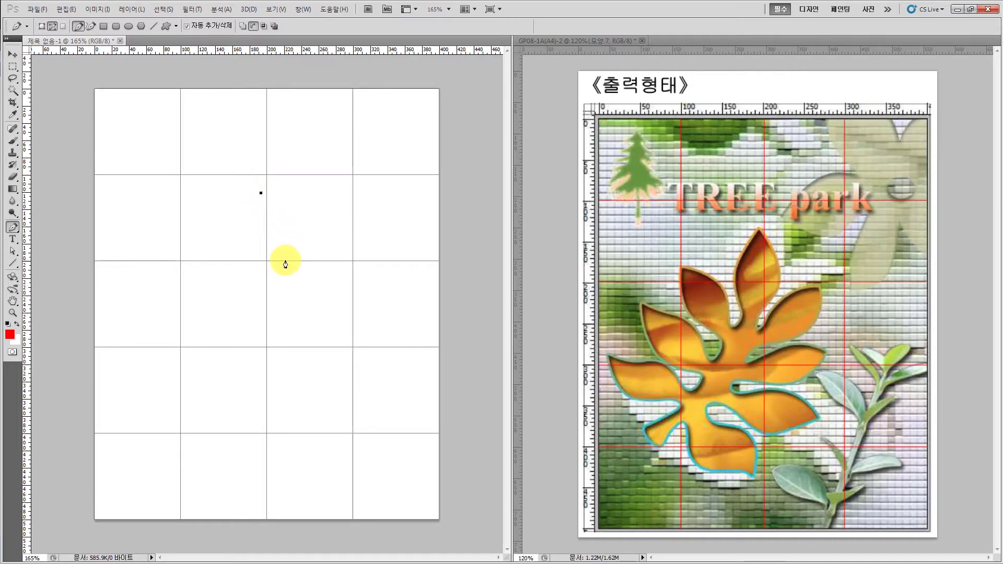
pyautogui.moveTo(285, 260); pyautogui.dragTo(277, 293)
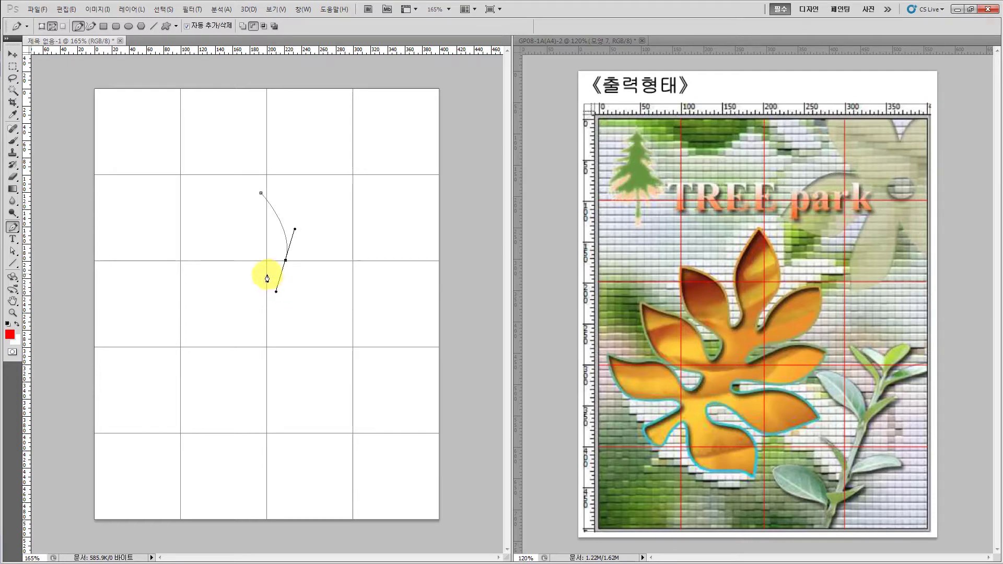
pyautogui.click(262, 285)
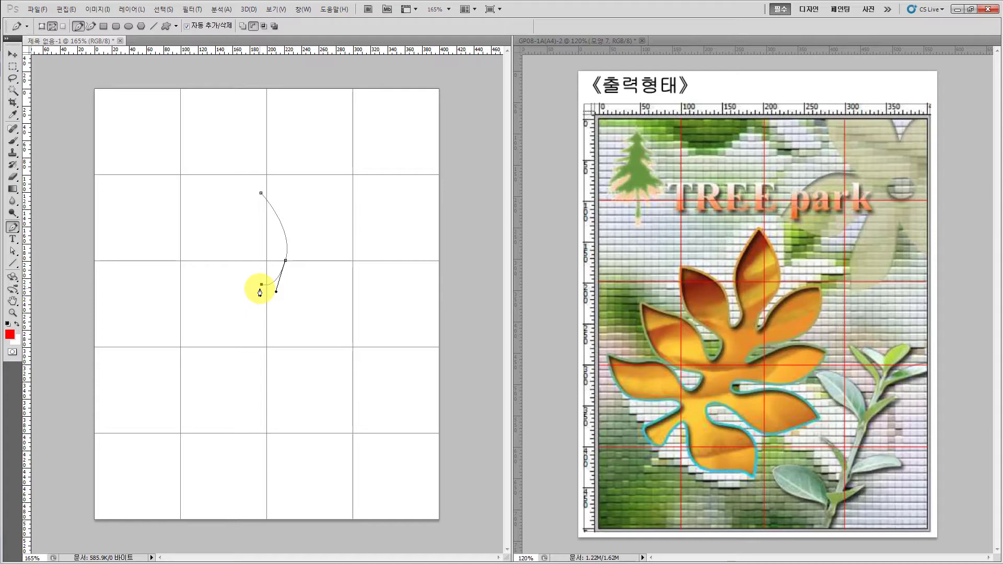
pyautogui.hotkey('ctrl', 'z')
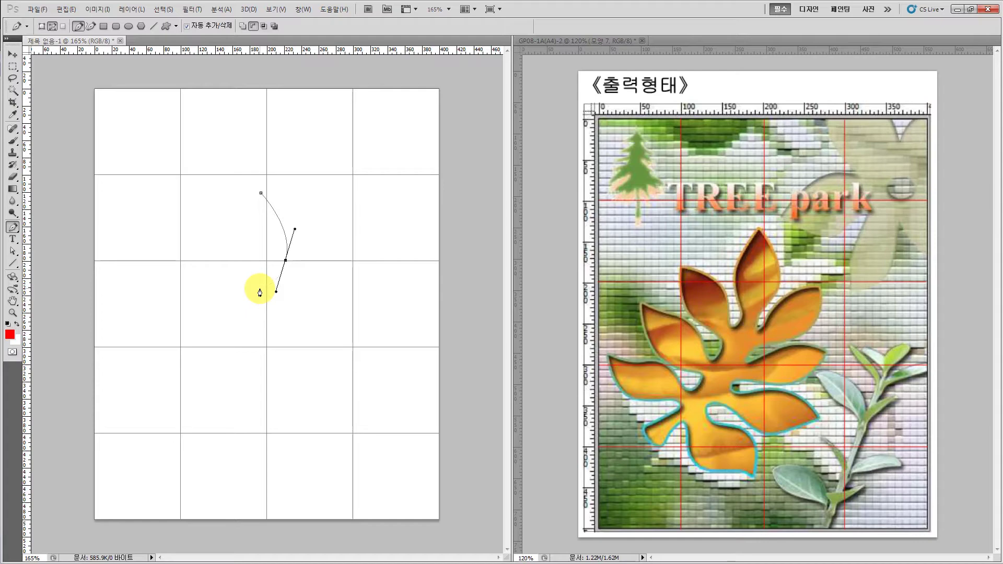
pyautogui.click(286, 262)
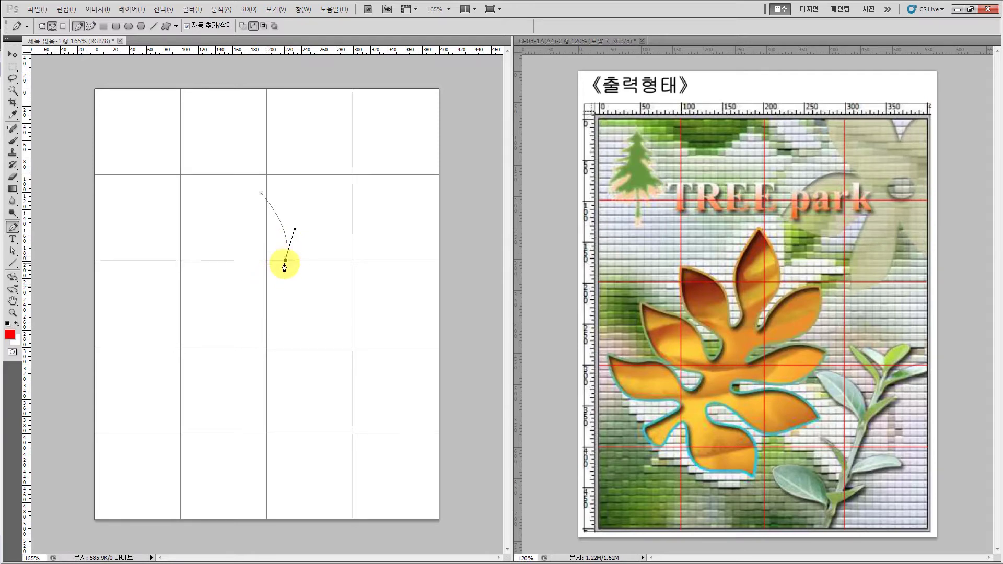
# Continue the leaf path with curves around the notch between the top leaflet and the upper-right leaflet
pyautogui.click(262, 286)
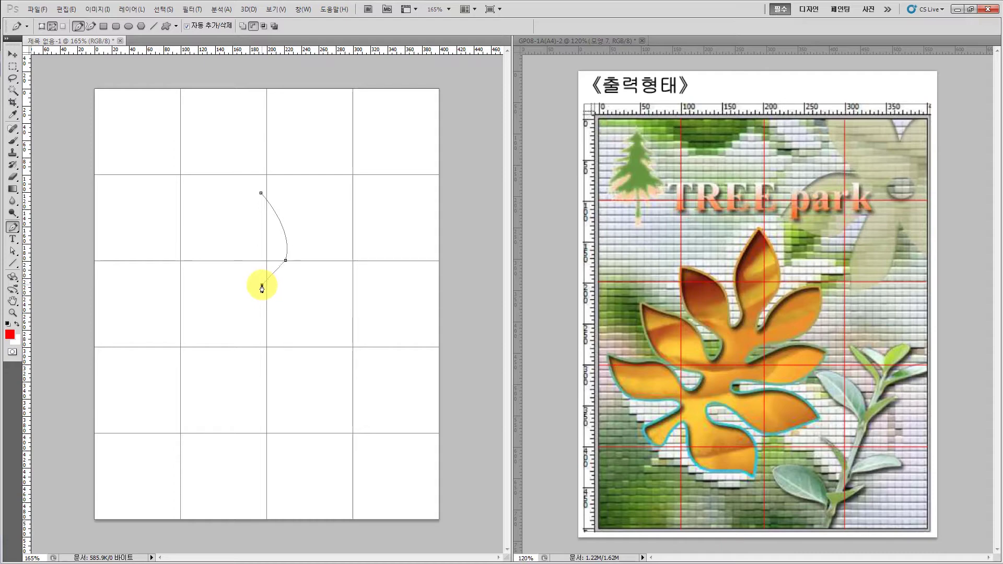
pyautogui.moveTo(262, 286); pyautogui.dragTo(249, 291)
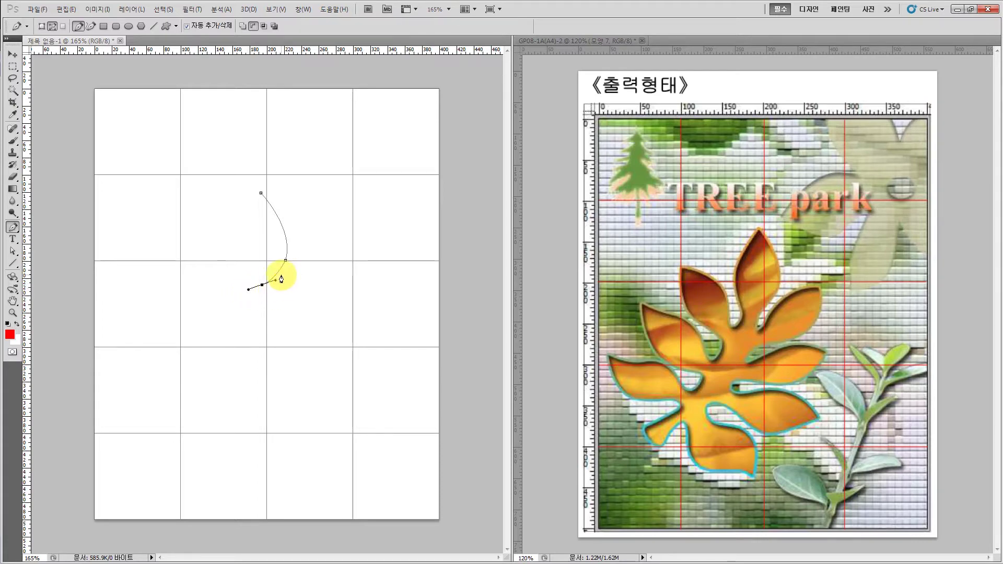
pyautogui.moveTo(258, 302); pyautogui.dragTo(266, 312)
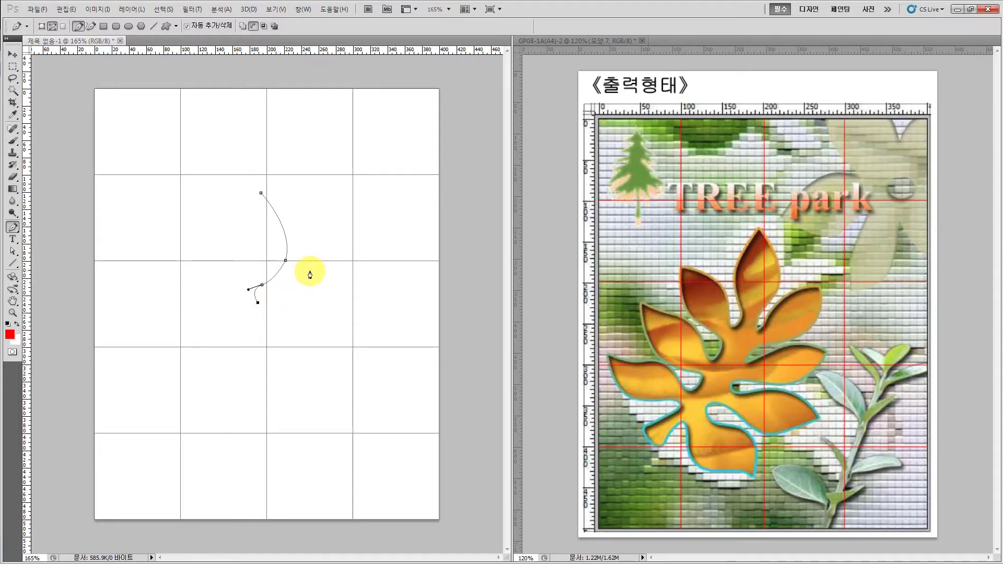
# Outline the upper-right leaflet with curved segments out to its tip and back into the notch beneath it
pyautogui.moveTo(316, 267); pyautogui.dragTo(353, 268)
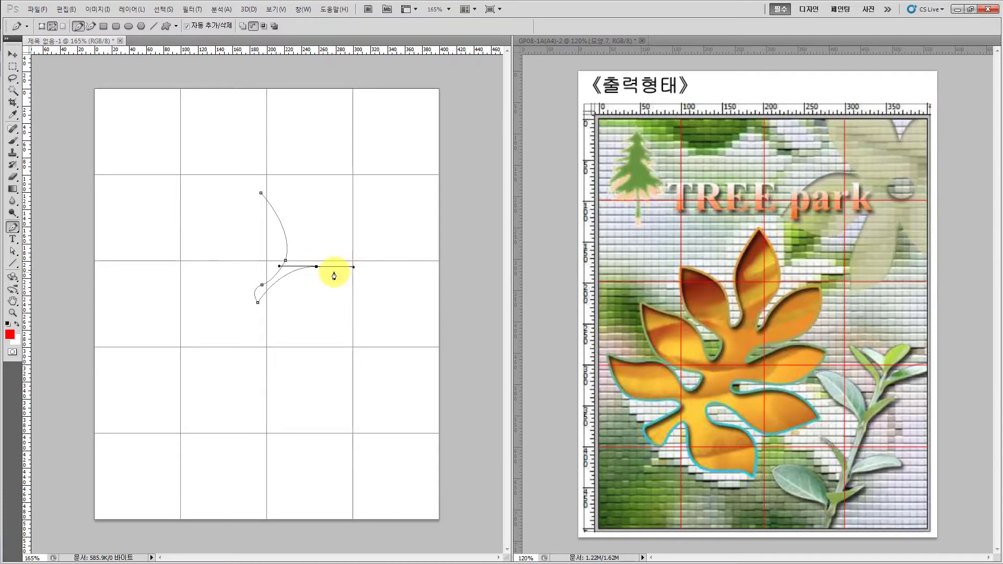
pyautogui.click(337, 269)
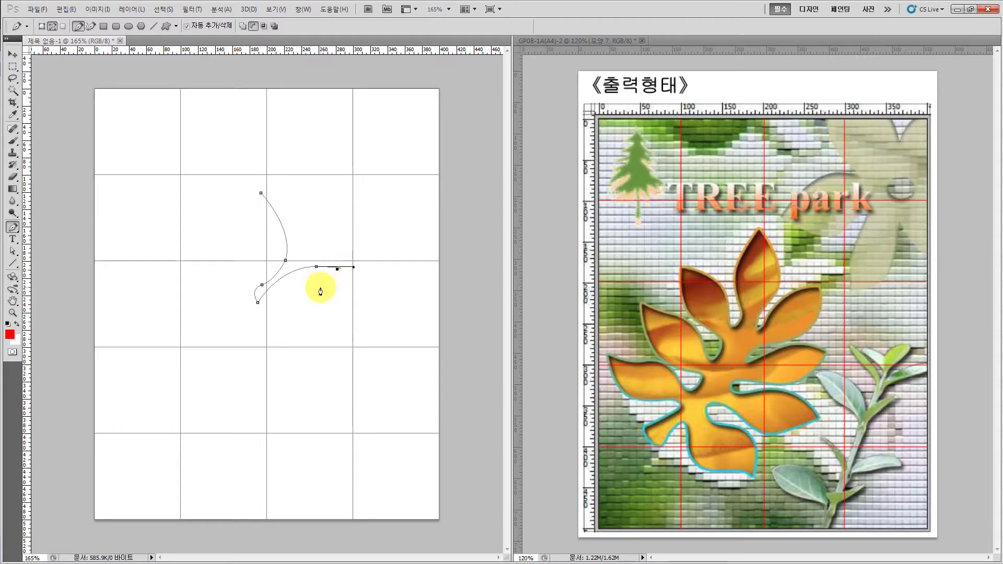
pyautogui.moveTo(312, 302); pyautogui.dragTo(251, 312)
pyautogui.click(260, 317)
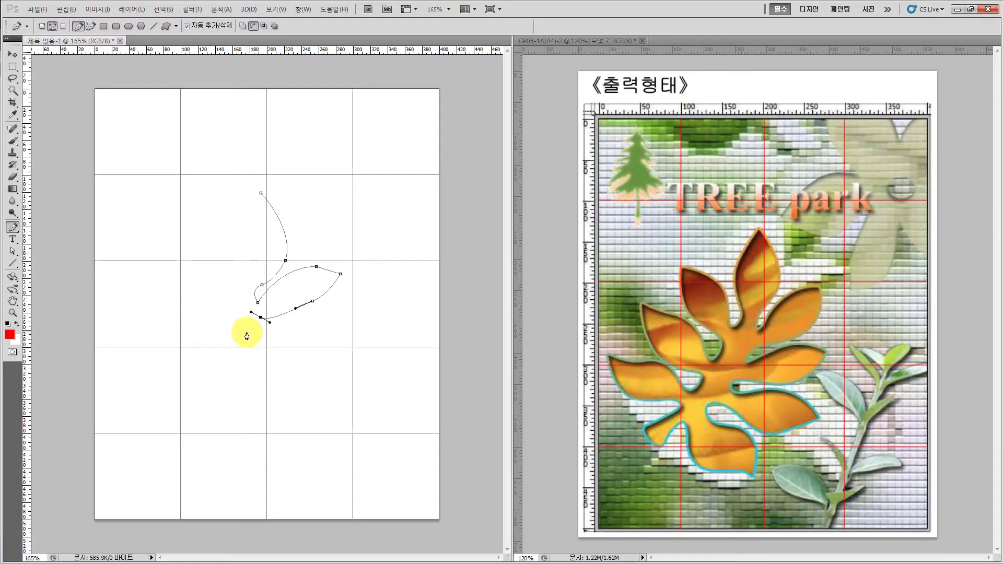
pyautogui.click(247, 333)
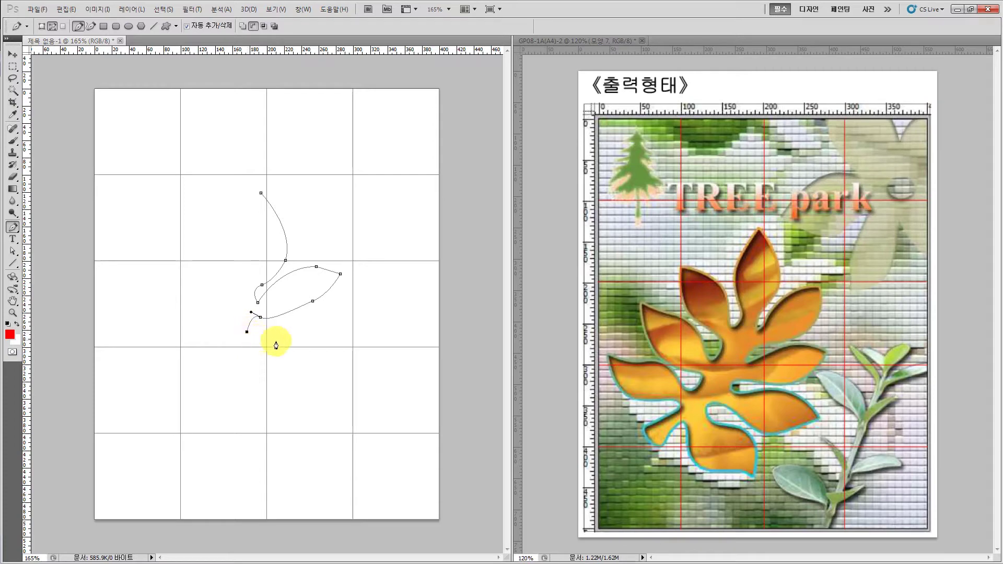
# Rough out the middle-right, lower-right and bottom leaflets of the leaf path with straight segments, ending at the bottom leaflet's tip
pyautogui.click(346, 330)
pyautogui.click(246, 362)
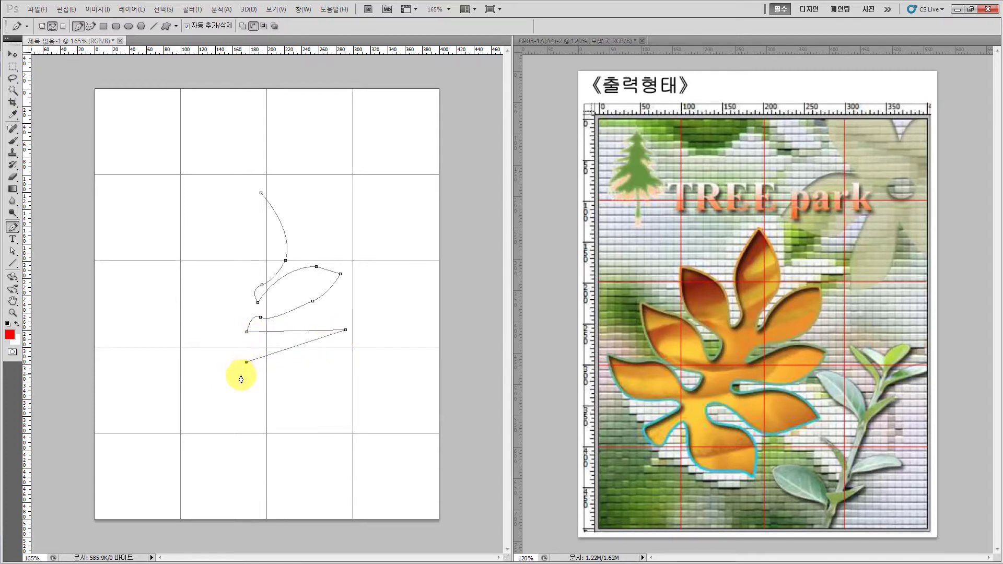
pyautogui.click(241, 381)
pyautogui.click(324, 399)
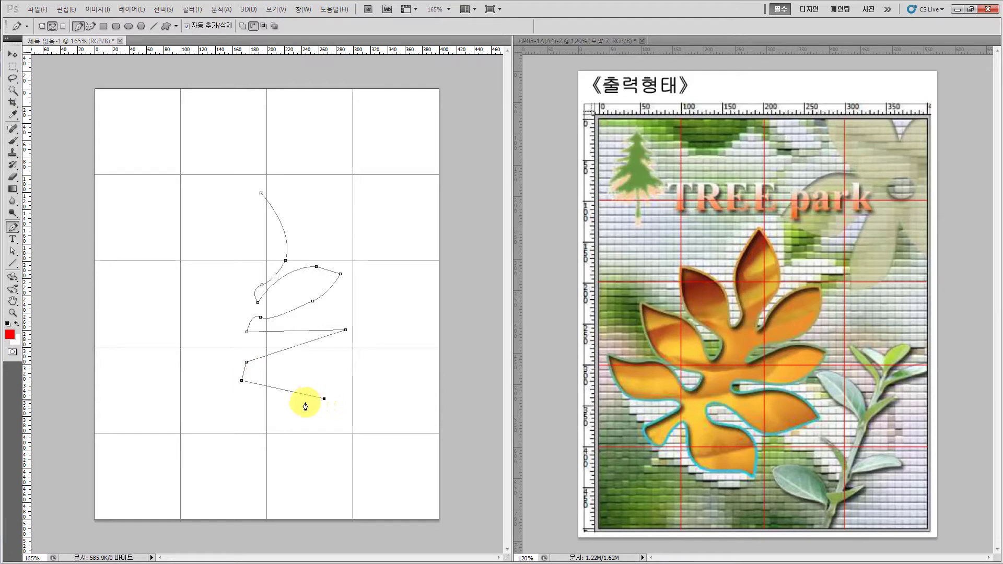
pyautogui.click(239, 400)
pyautogui.click(232, 408)
pyautogui.click(255, 466)
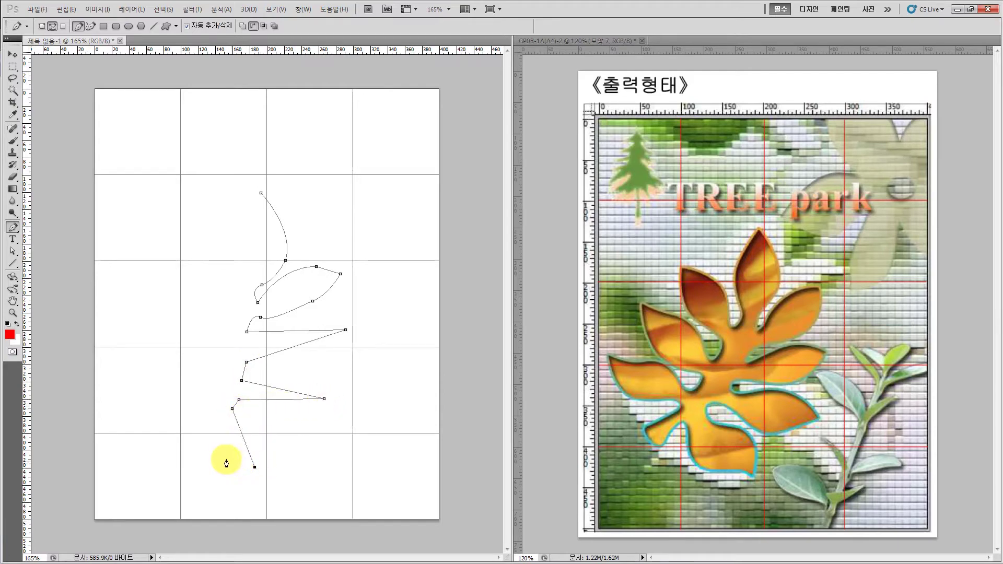
# Continue the leaf path around the stem base with one slight curve, ending at the lower-left leaflet's tip
pyautogui.moveTo(193, 409); pyautogui.dragTo(188, 405)
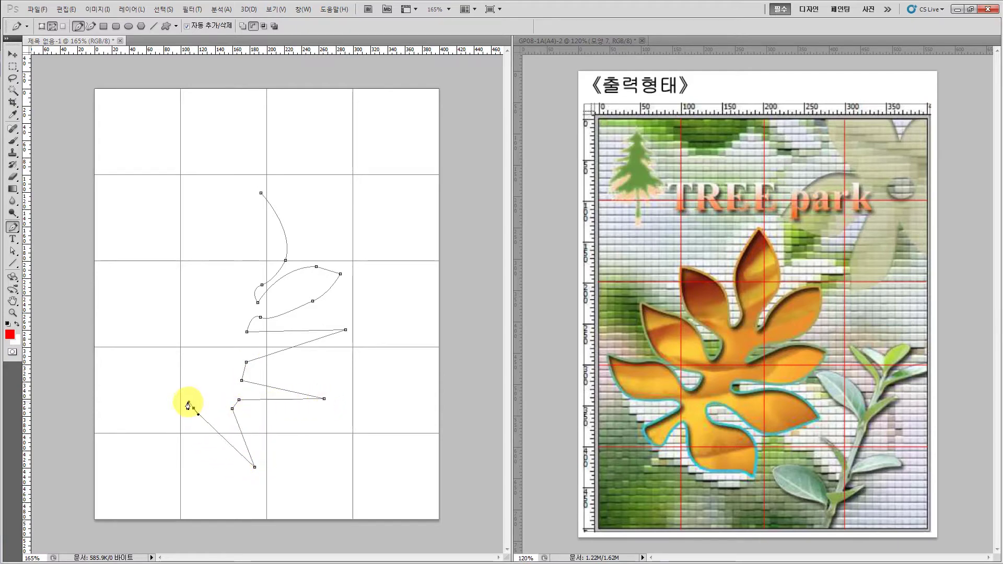
pyautogui.click(155, 418)
pyautogui.click(143, 403)
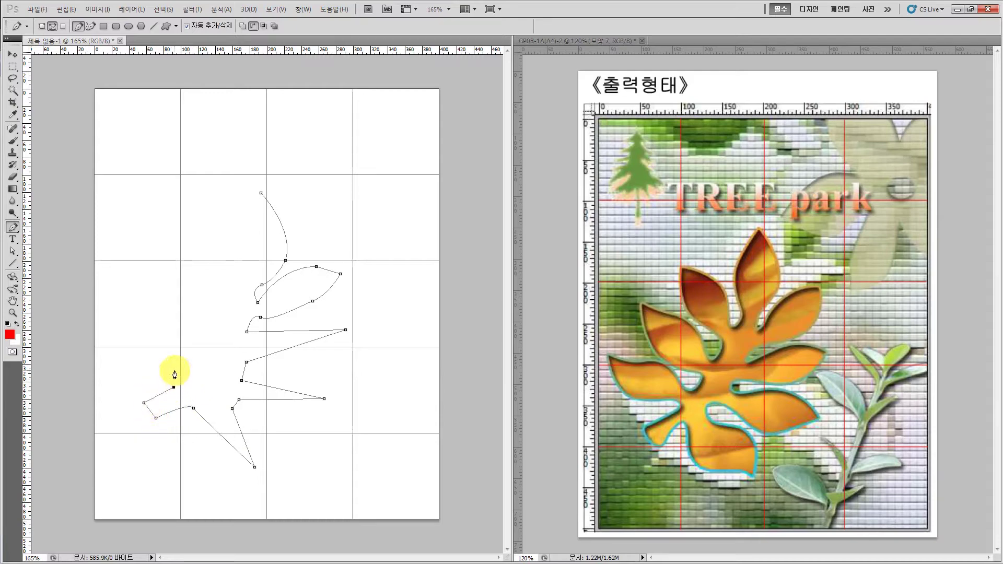
pyautogui.click(172, 369)
pyautogui.click(116, 324)
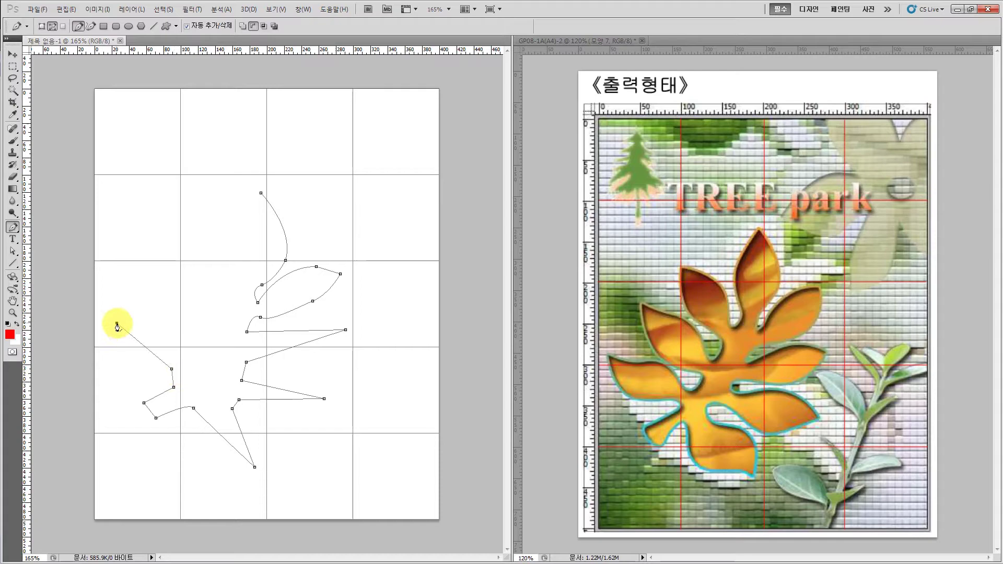
# Rough out the remaining left leaflets with straight segments and close the leaf path at the top leaflet's tip
pyautogui.click(198, 337)
pyautogui.click(204, 320)
pyautogui.click(154, 296)
pyautogui.click(137, 268)
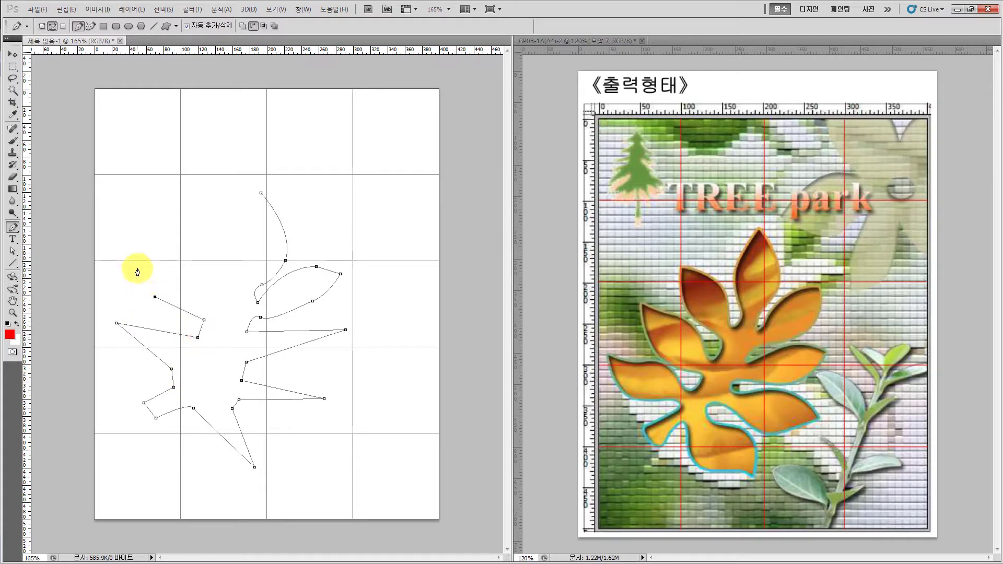
pyautogui.click(220, 300)
pyautogui.click(228, 283)
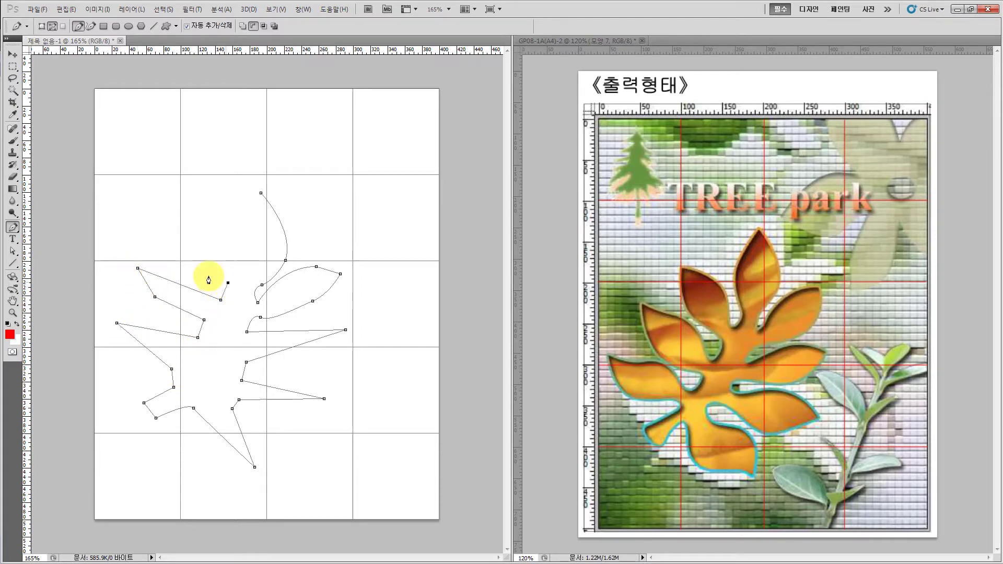
pyautogui.click(182, 235)
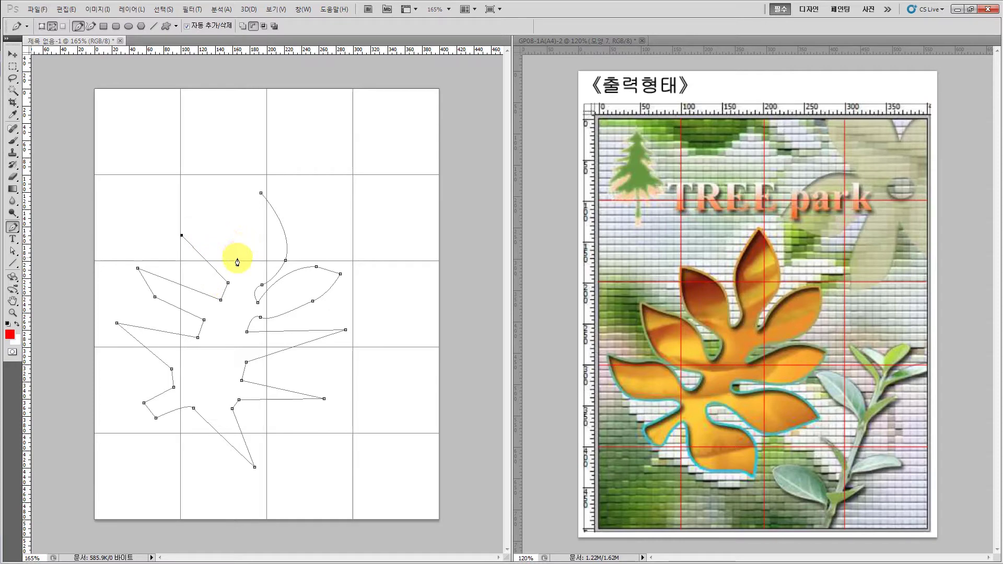
pyautogui.click(241, 249)
pyautogui.click(248, 268)
pyautogui.click(261, 192)
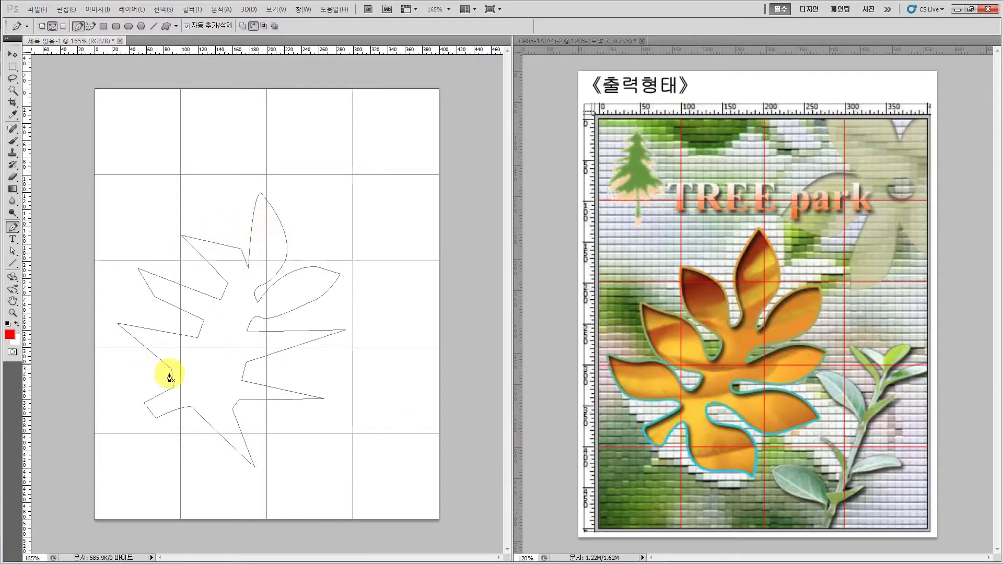
# Select the middle-left leaflet's tip with the Direct Selection tool and move the tip segment slightly inward
pyautogui.click(13, 252)
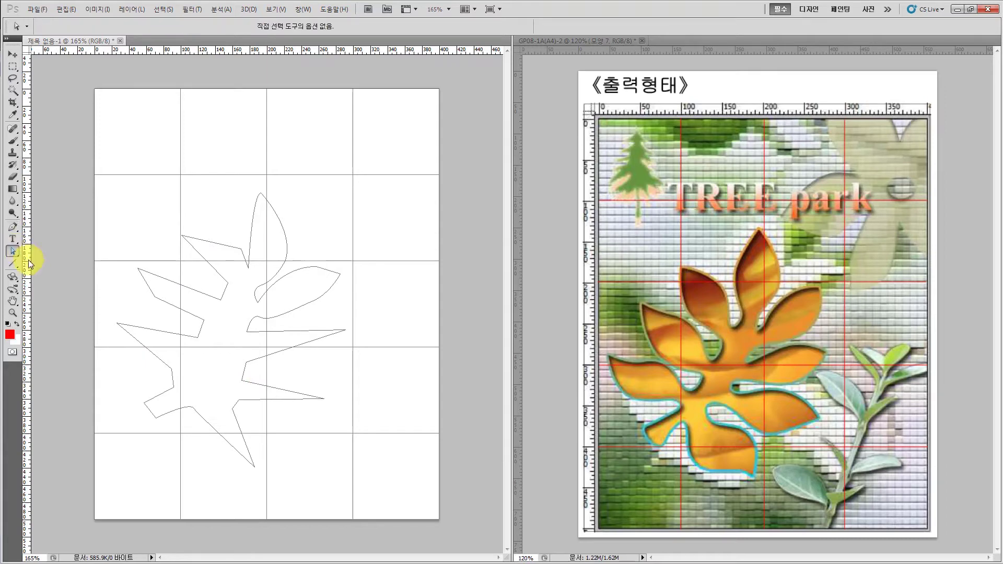
pyautogui.click(190, 287)
pyautogui.click(140, 271)
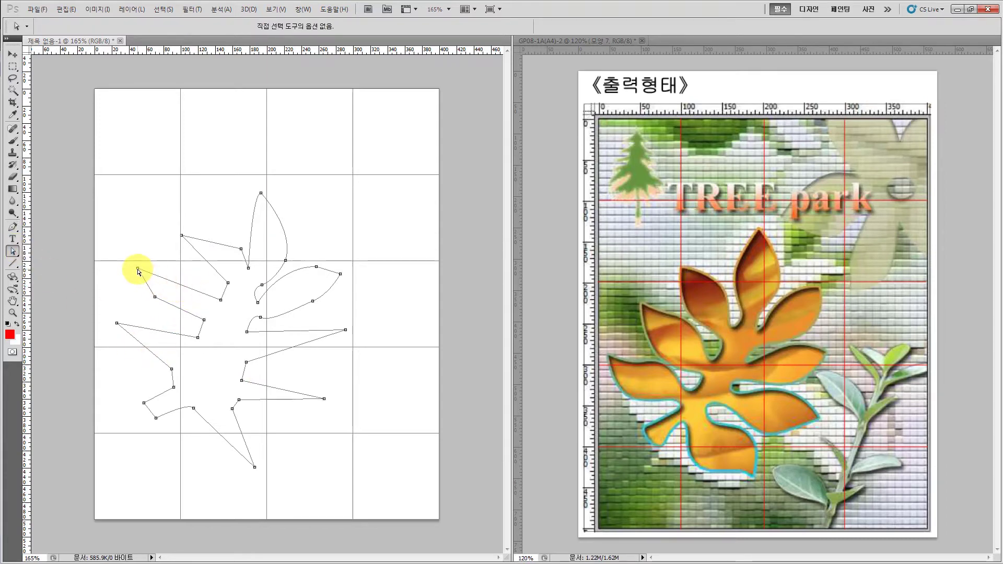
pyautogui.moveTo(137, 269)
pyautogui.mouseDown()
pyautogui.moveTo(163, 267)
pyautogui.moveTo(148, 275)
pyautogui.mouseUp()
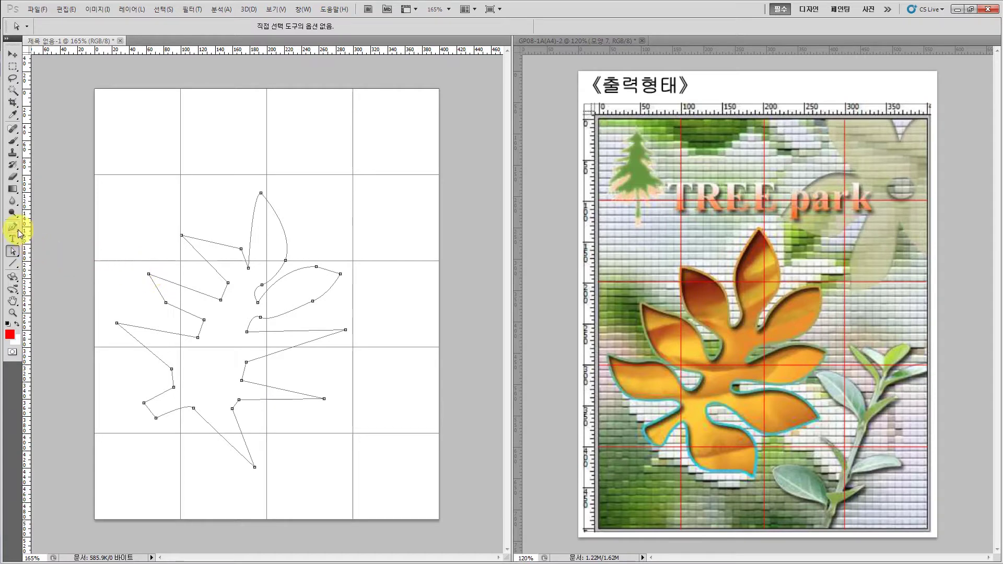
# Round the middle-left leaflet with the Convert Point tool by pulling curve handles from its tip and lower-edge anchors
pyautogui.moveTo(13, 228); pyautogui.dragTo(62, 266)
pyautogui.moveTo(150, 275); pyautogui.dragTo(179, 265)
pyautogui.moveTo(165, 303)
pyautogui.mouseDown()
pyautogui.moveTo(158, 288)
pyautogui.moveTo(151, 294)
pyautogui.mouseUp()
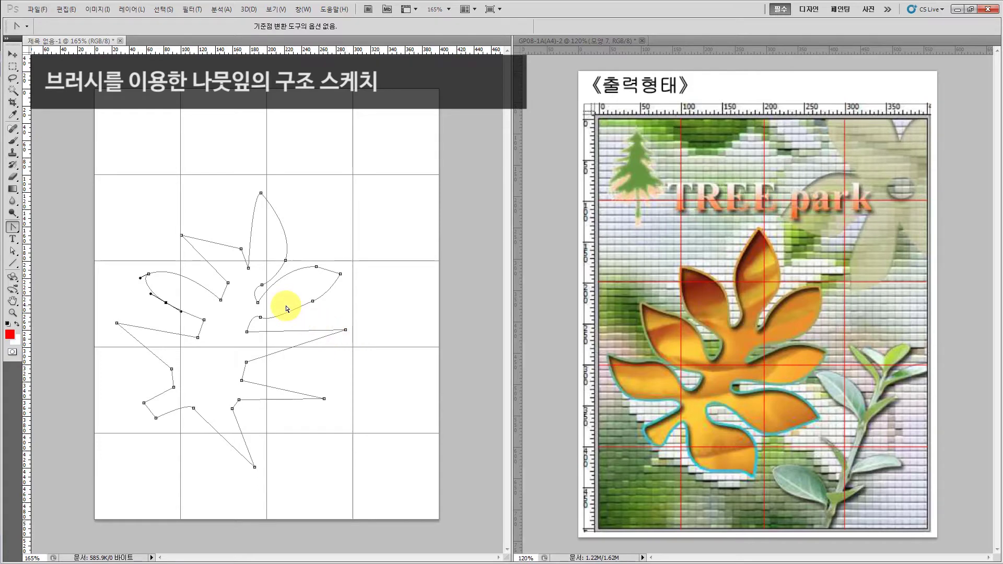
# Select all anchors of the leaf path with the Direct Selection tool and delete the path
pyautogui.click(13, 253)
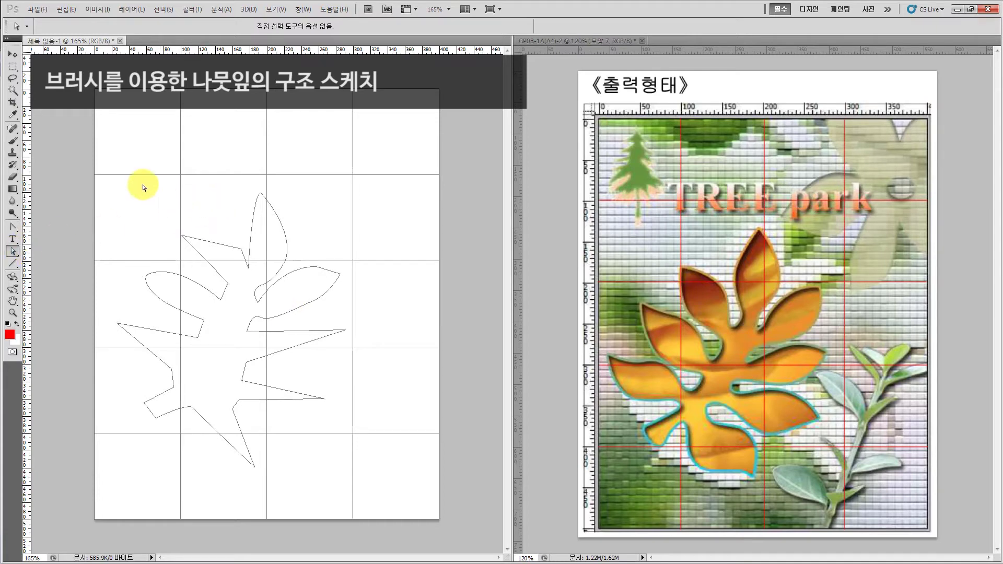
pyautogui.moveTo(91, 159); pyautogui.dragTo(382, 516)
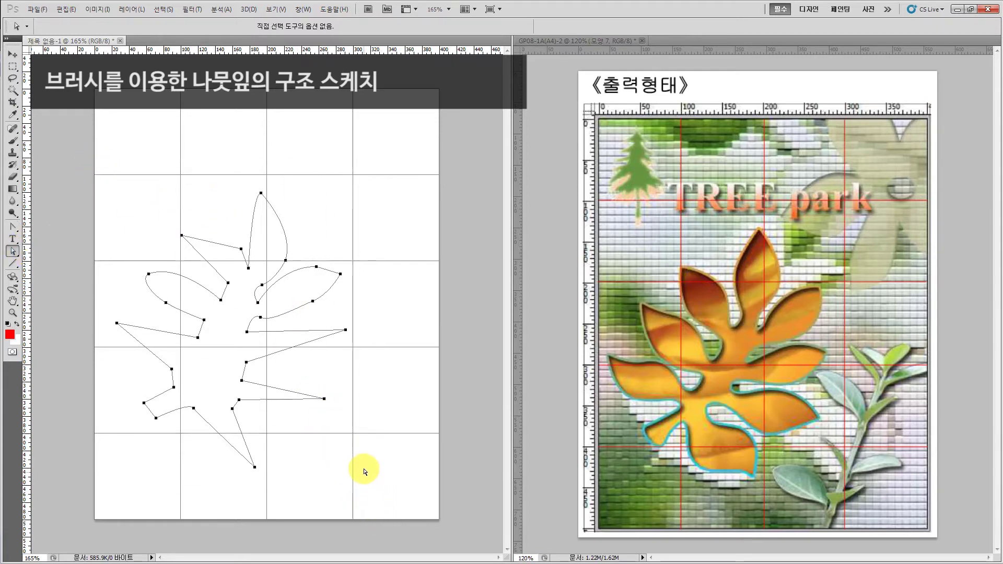
pyautogui.press('Delete')
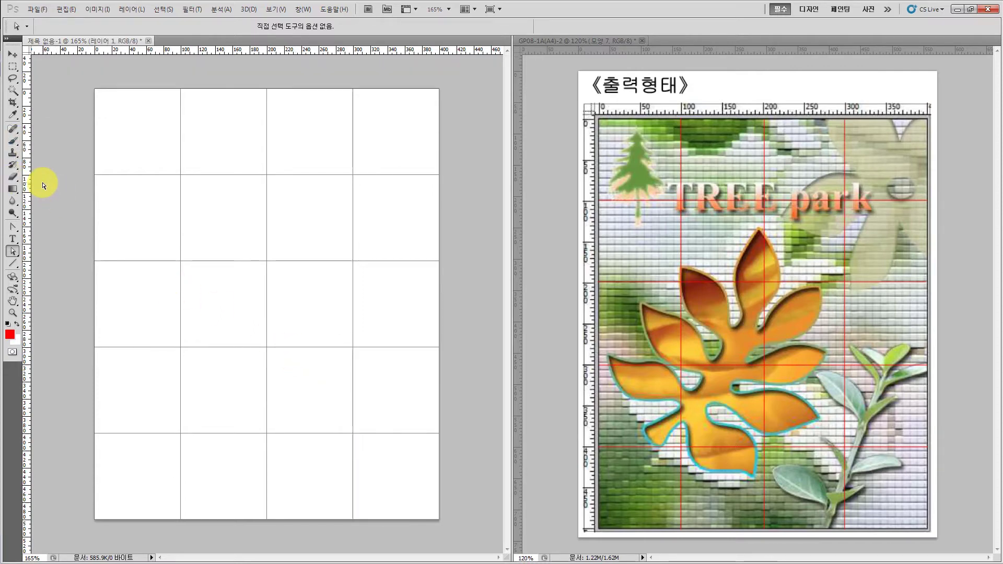
# Display the layers and brush the leaf's skeleton in red on the blank layer: a curved central stem with seven side veins
pyautogui.press('F7')
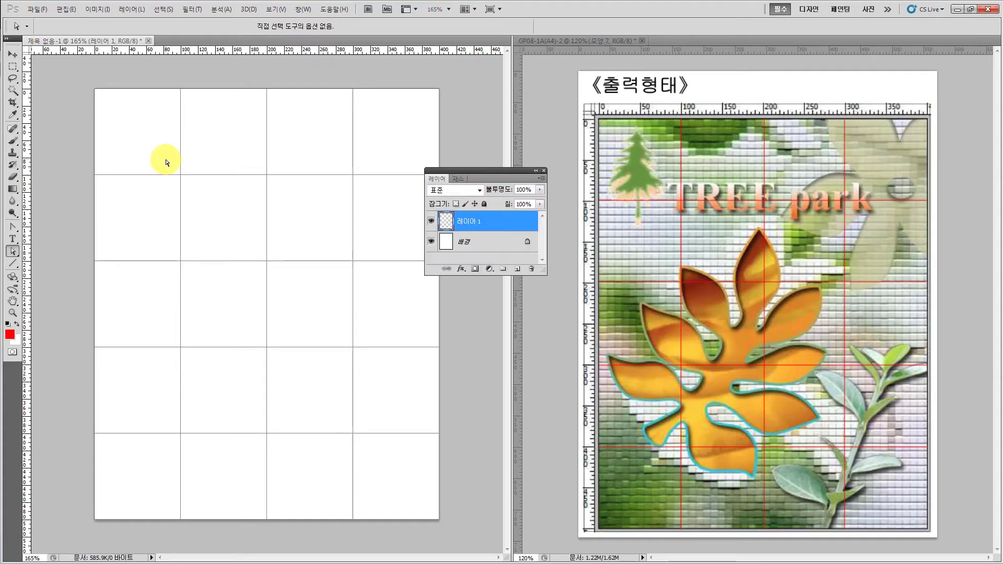
pyautogui.click(13, 140)
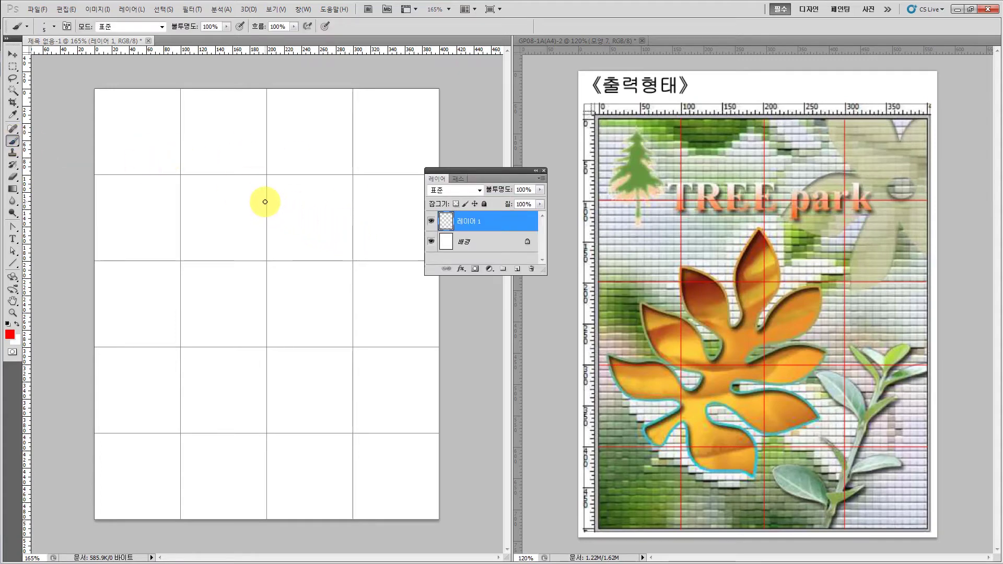
pyautogui.moveTo(264, 202)
pyautogui.mouseDown()
pyautogui.moveTo(263, 267)
pyautogui.moveTo(175, 369)
pyautogui.moveTo(153, 429)
pyautogui.mouseUp()
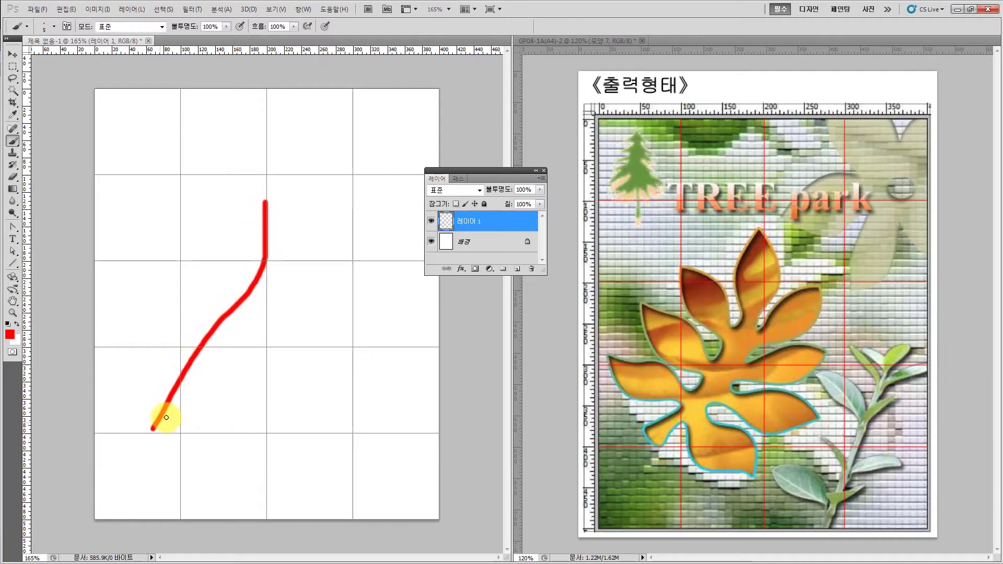
pyautogui.moveTo(178, 388)
pyautogui.mouseDown()
pyautogui.moveTo(214, 398)
pyautogui.moveTo(246, 435)
pyautogui.mouseUp()
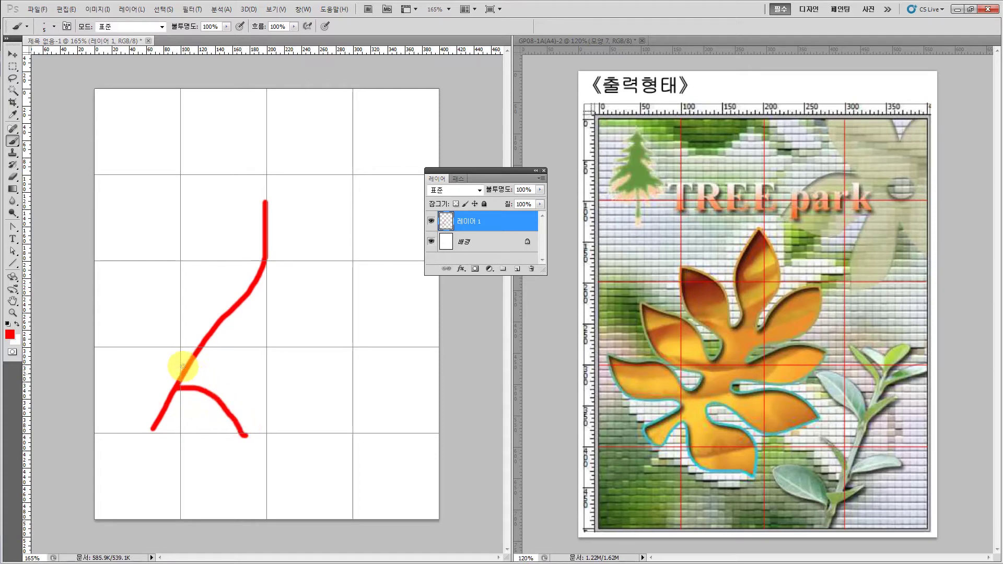
pyautogui.moveTo(183, 366)
pyautogui.mouseDown()
pyautogui.moveTo(147, 342)
pyautogui.moveTo(139, 320)
pyautogui.mouseUp()
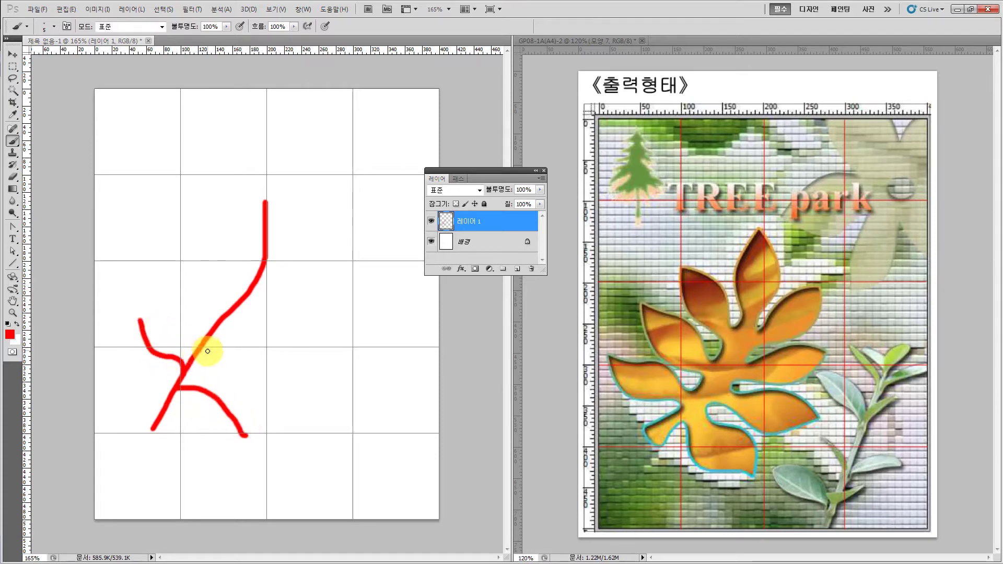
pyautogui.moveTo(203, 349)
pyautogui.mouseDown()
pyautogui.moveTo(252, 369)
pyautogui.moveTo(303, 370)
pyautogui.mouseUp()
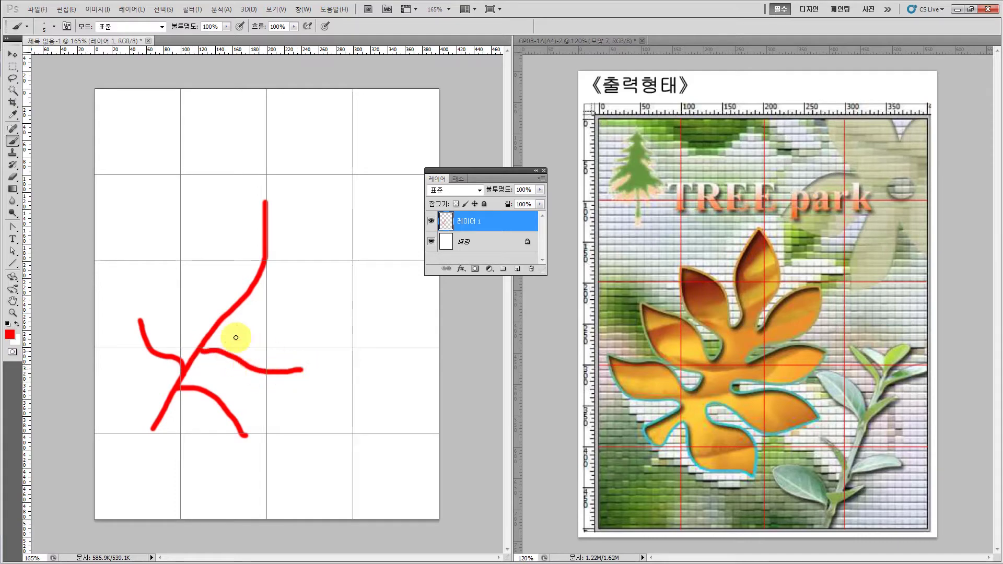
pyautogui.moveTo(212, 327); pyautogui.dragTo(158, 270)
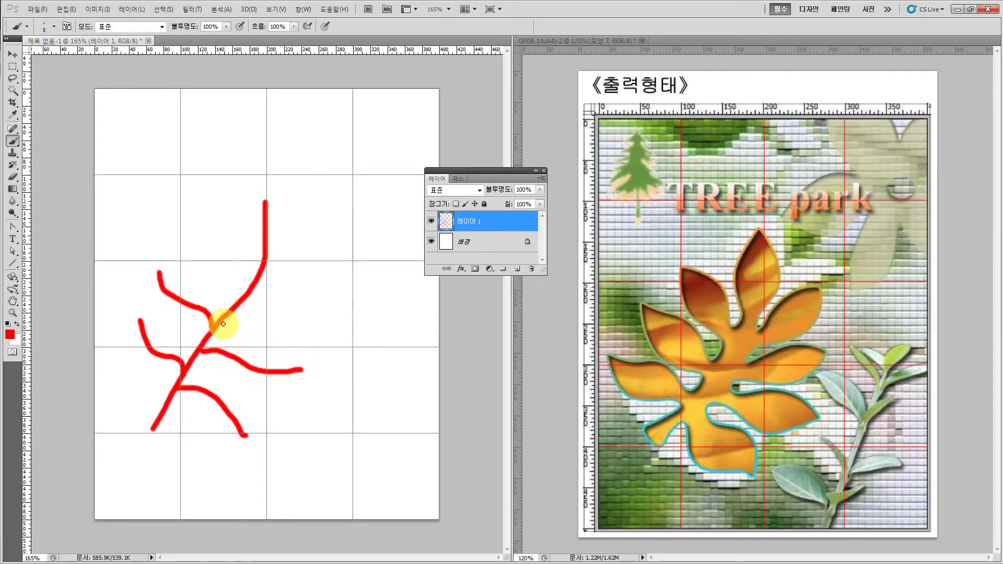
pyautogui.moveTo(222, 329); pyautogui.dragTo(320, 317)
pyautogui.moveTo(253, 289); pyautogui.dragTo(324, 277)
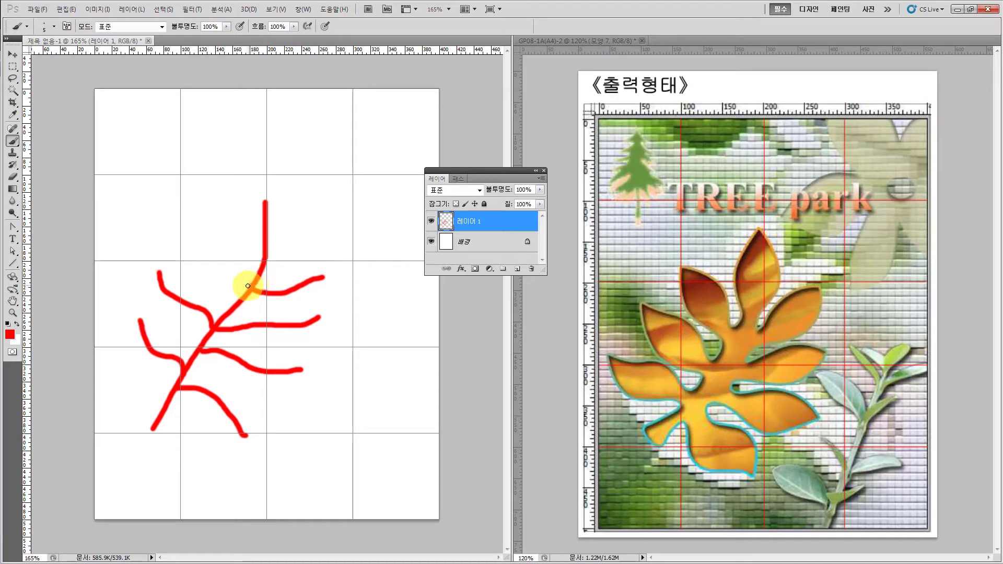
pyautogui.moveTo(248, 288)
pyautogui.mouseDown()
pyautogui.moveTo(219, 273)
pyautogui.moveTo(183, 224)
pyautogui.mouseUp()
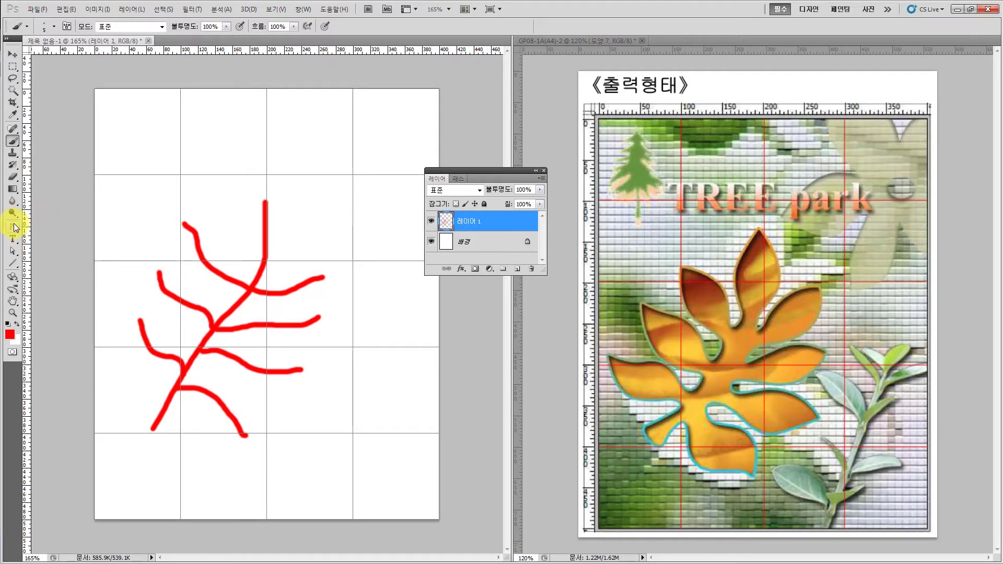
# Start a Pen path at the top of the red stem, curve it down the top leaflet's right side, and dismiss the path
pyautogui.moveTo(13, 227); pyautogui.dragTo(47, 230)
pyautogui.click(50, 229)
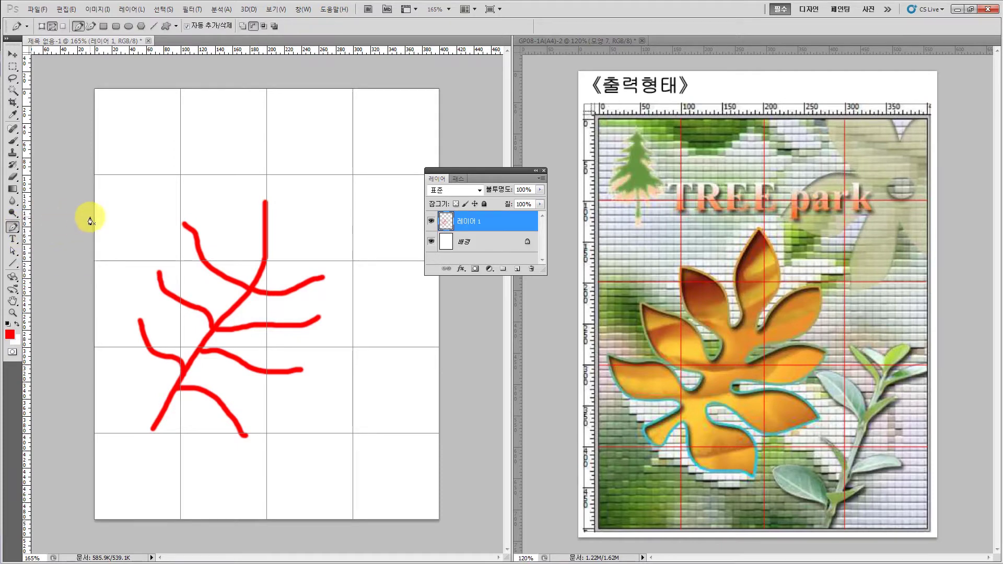
pyautogui.click(265, 202)
pyautogui.moveTo(286, 260); pyautogui.dragTo(282, 271)
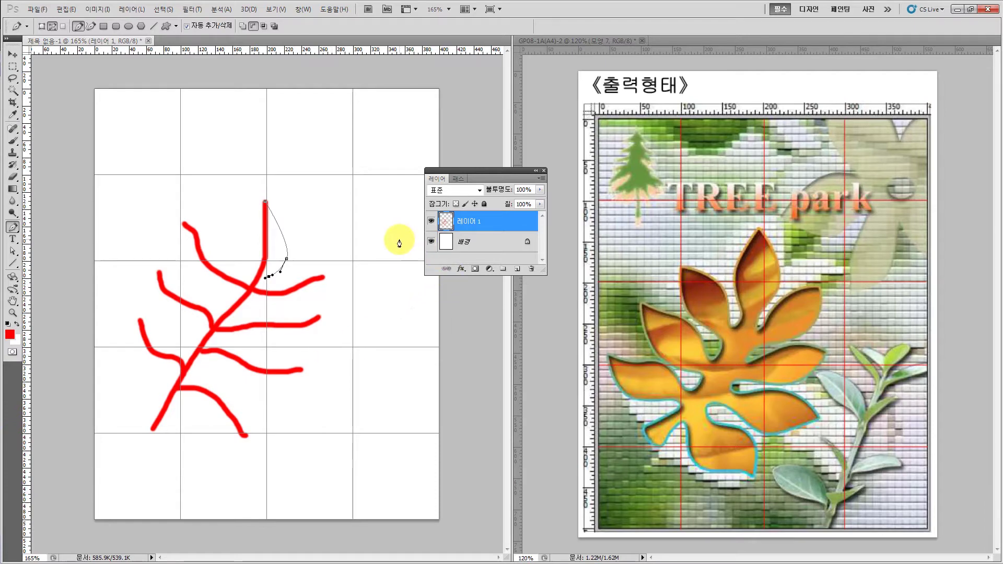
pyautogui.press('Return')
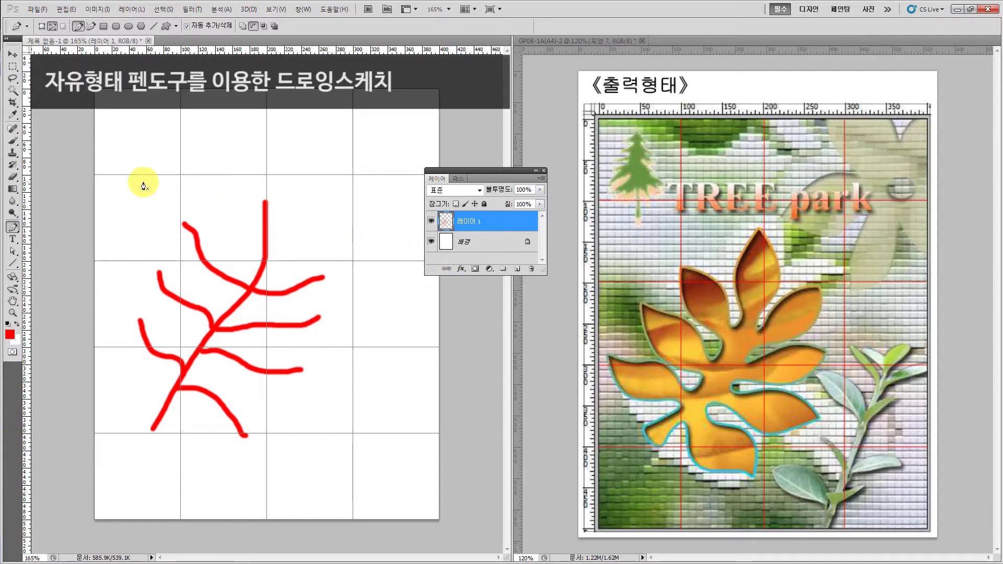
# Delete the layer holding the red brush sketch and add a new blank layer
pyautogui.press('Delete')
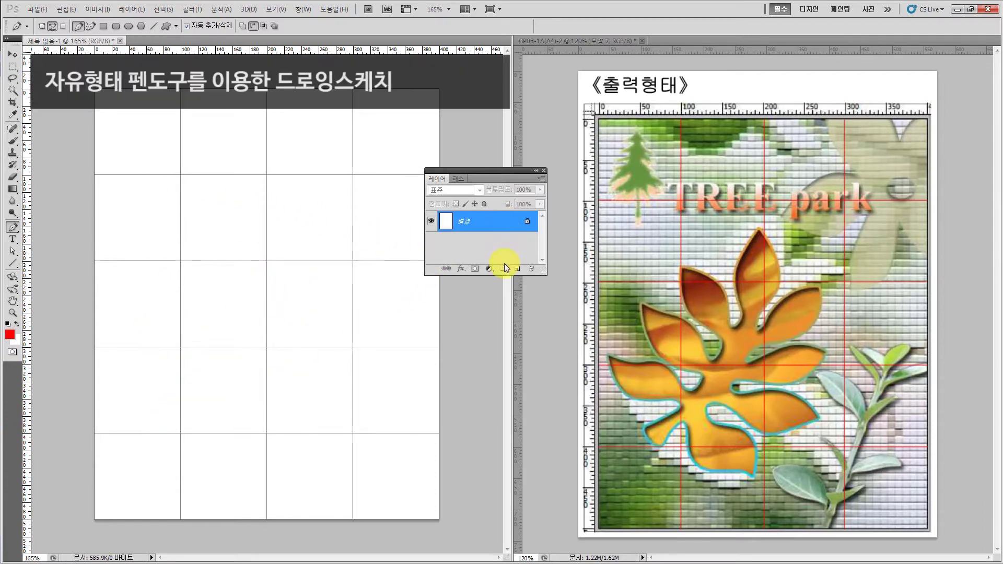
pyautogui.click(517, 270)
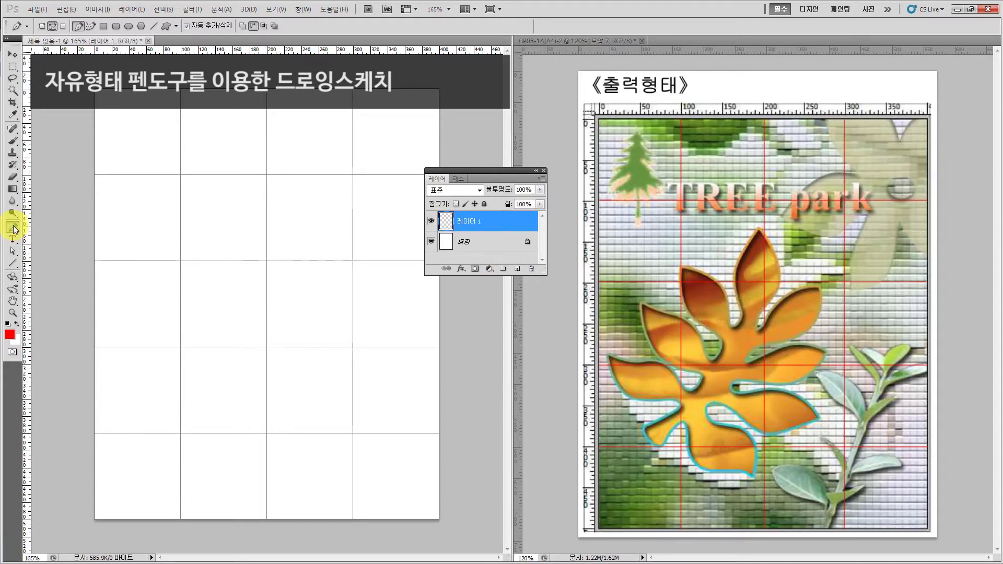
# Draw the whole leaf outline as one closed freehand path with the Freeform Pen tool, starting at the top leaflet's tip
pyautogui.moveTo(15, 230); pyautogui.dragTo(60, 238)
pyautogui.click(61, 238)
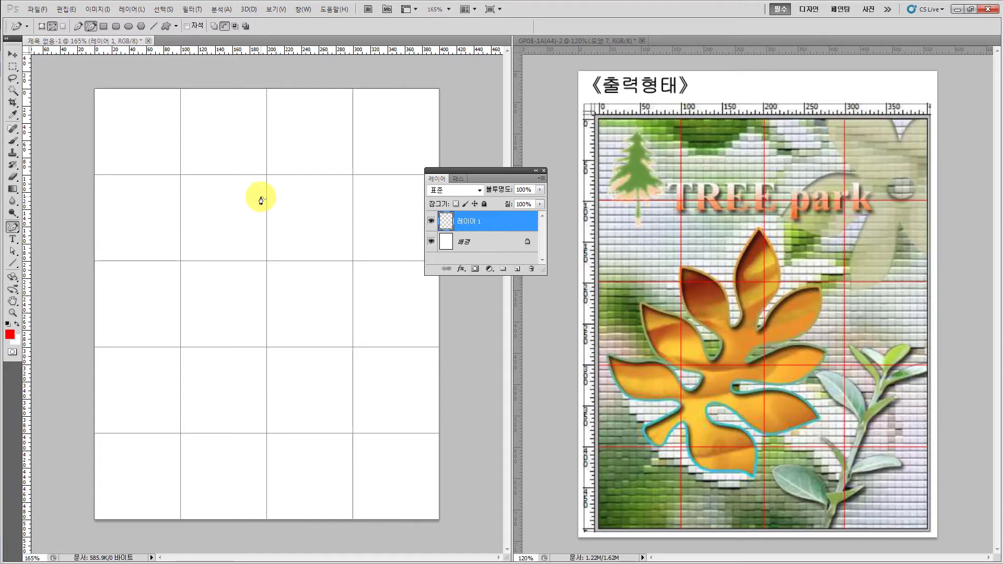
pyautogui.moveTo(261, 200)
pyautogui.mouseDown()
pyautogui.moveTo(282, 235)
pyautogui.moveTo(261, 290)
pyautogui.moveTo(287, 277)
pyautogui.moveTo(328, 280)
pyautogui.moveTo(295, 314)
pyautogui.moveTo(260, 311)
pyautogui.moveTo(251, 339)
pyautogui.moveTo(257, 350)
pyautogui.moveTo(289, 339)
pyautogui.moveTo(333, 348)
pyautogui.moveTo(304, 379)
pyautogui.moveTo(240, 375)
pyautogui.moveTo(309, 415)
pyautogui.moveTo(259, 441)
pyautogui.moveTo(209, 427)
pyautogui.moveTo(202, 437)
pyautogui.moveTo(223, 468)
pyautogui.moveTo(209, 476)
pyautogui.moveTo(158, 425)
pyautogui.moveTo(145, 427)
pyautogui.moveTo(138, 410)
pyautogui.moveTo(163, 403)
pyautogui.moveTo(165, 387)
pyautogui.moveTo(139, 373)
pyautogui.moveTo(123, 336)
pyautogui.moveTo(189, 356)
pyautogui.moveTo(195, 345)
pyautogui.moveTo(159, 312)
pyautogui.moveTo(152, 288)
pyautogui.moveTo(165, 282)
pyautogui.moveTo(221, 303)
pyautogui.moveTo(231, 284)
pyautogui.moveTo(197, 267)
pyautogui.moveTo(175, 243)
pyautogui.moveTo(178, 226)
pyautogui.moveTo(241, 256)
pyautogui.moveTo(253, 205)
pyautogui.mouseUp()
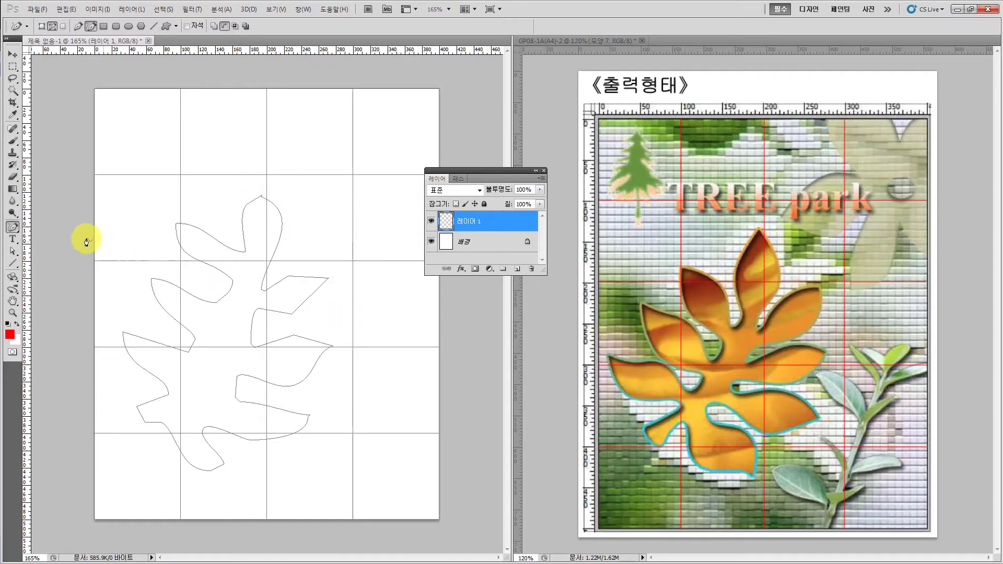
# Show the freehand leaf path's anchors and use the Convert Point tool on the middle-right leaflet's tip
pyautogui.click(12, 251)
pyautogui.moveTo(12, 226); pyautogui.dragTo(59, 266)
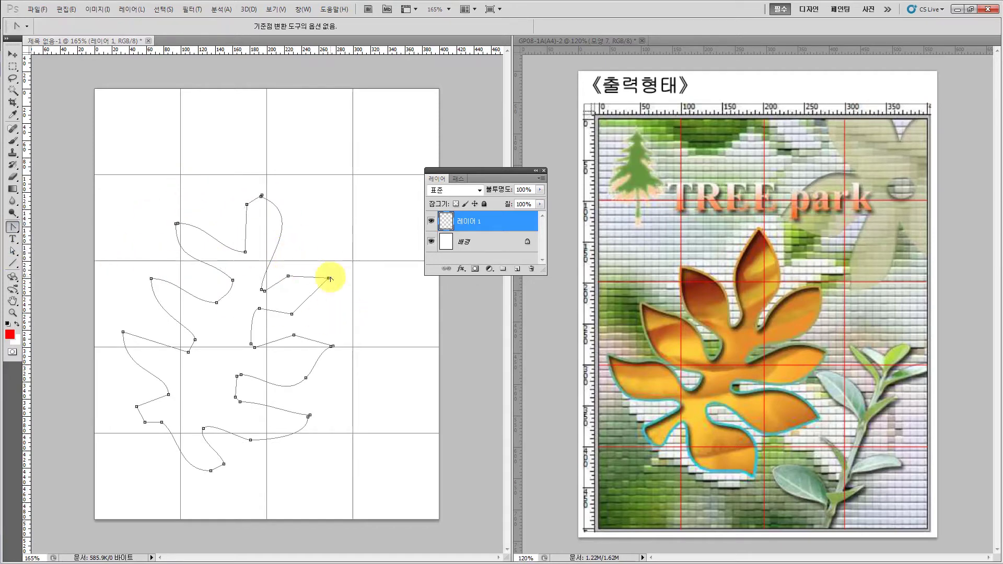
pyautogui.click(331, 346)
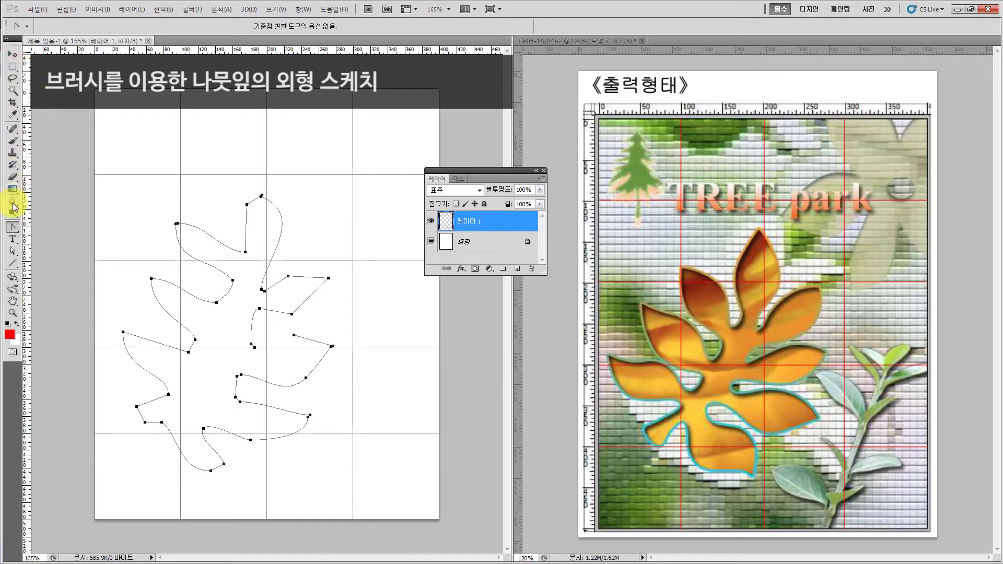
# Dismiss the freehand leaf path and sketch the whole leaf outline as a closed red line with the Brush tool
pyautogui.click(13, 251)
pyautogui.click(140, 239)
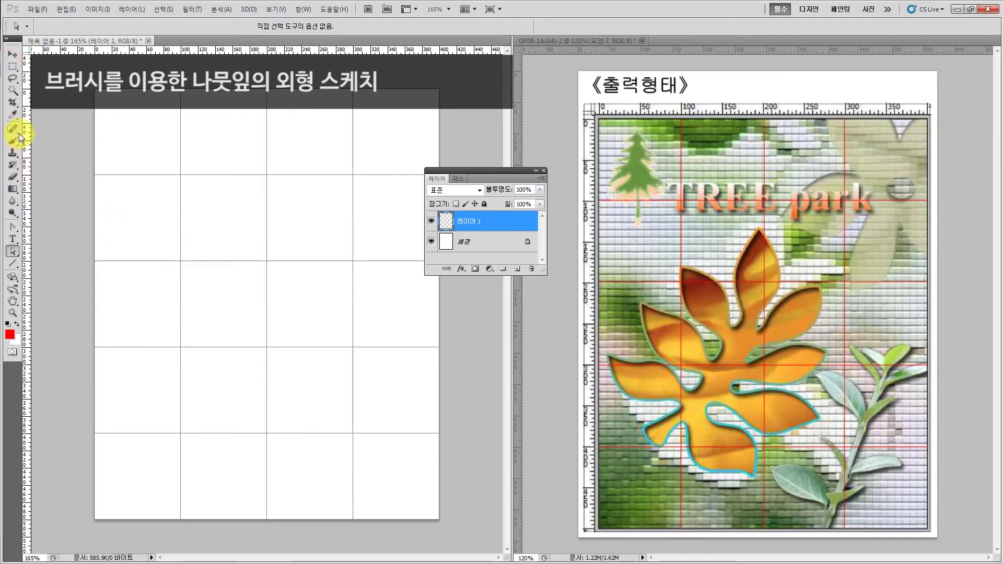
pyautogui.click(13, 140)
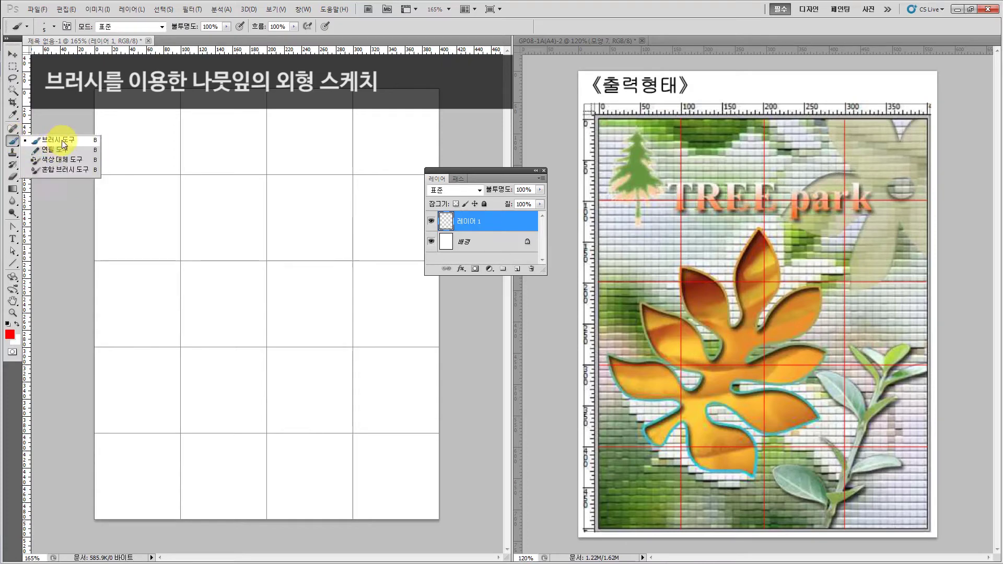
pyautogui.click(63, 139)
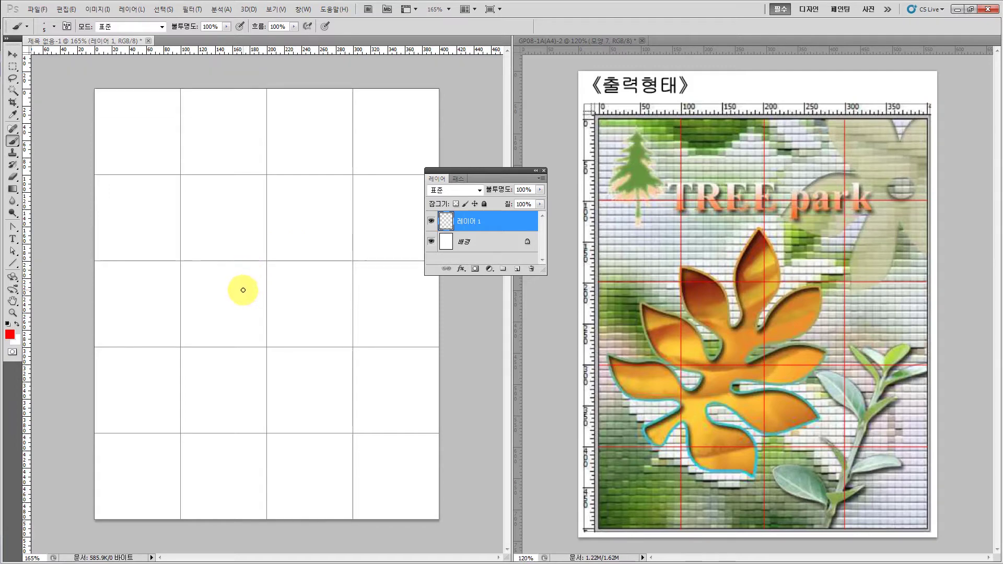
pyautogui.moveTo(245, 289)
pyautogui.mouseDown()
pyautogui.moveTo(242, 246)
pyautogui.moveTo(269, 191)
pyautogui.moveTo(287, 259)
pyautogui.moveTo(275, 287)
pyautogui.moveTo(327, 269)
pyautogui.moveTo(295, 328)
pyautogui.moveTo(261, 325)
pyautogui.moveTo(253, 339)
pyautogui.moveTo(261, 353)
pyautogui.moveTo(327, 339)
pyautogui.moveTo(348, 349)
pyautogui.moveTo(313, 368)
pyautogui.moveTo(248, 366)
pyautogui.moveTo(245, 382)
pyautogui.moveTo(261, 396)
pyautogui.moveTo(320, 401)
pyautogui.moveTo(315, 416)
pyautogui.moveTo(270, 432)
pyautogui.moveTo(221, 404)
pyautogui.moveTo(202, 410)
pyautogui.moveTo(224, 467)
pyautogui.moveTo(168, 414)
pyautogui.moveTo(148, 419)
pyautogui.moveTo(134, 408)
pyautogui.moveTo(158, 398)
pyautogui.moveTo(139, 385)
pyautogui.moveTo(112, 324)
pyautogui.moveTo(180, 374)
pyautogui.moveTo(203, 357)
pyautogui.moveTo(182, 344)
pyautogui.moveTo(165, 308)
pyautogui.moveTo(175, 278)
pyautogui.moveTo(194, 329)
pyautogui.moveTo(227, 320)
pyautogui.moveTo(182, 275)
pyautogui.moveTo(175, 227)
pyautogui.moveTo(223, 291)
pyautogui.moveTo(242, 285)
pyautogui.mouseUp()
pyautogui.moveTo(334, 360); pyautogui.dragTo(333, 360)
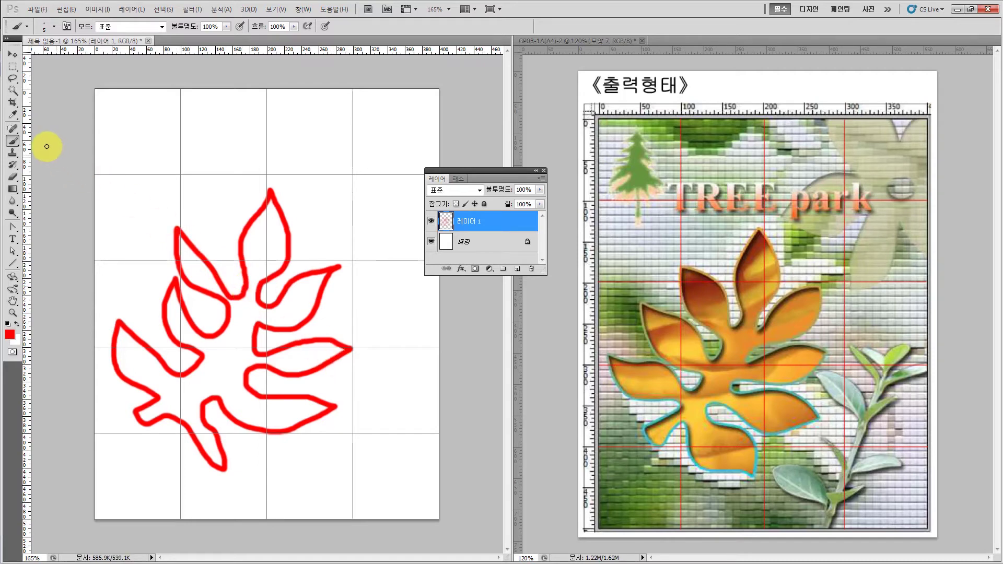
# Select the area inside the red leaf outline with the Magic Wand and add a new blank layer
pyautogui.click(15, 92)
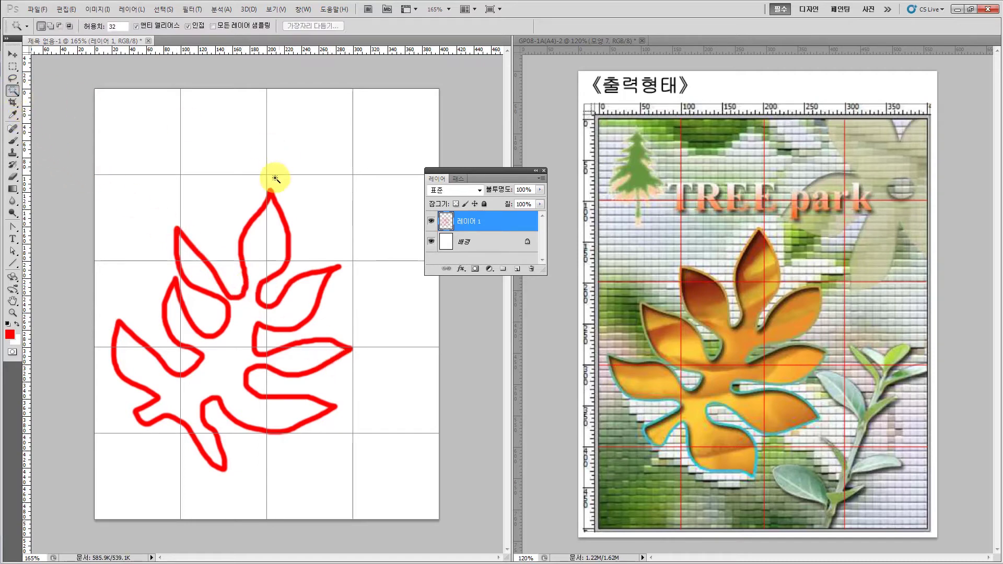
pyautogui.click(261, 238)
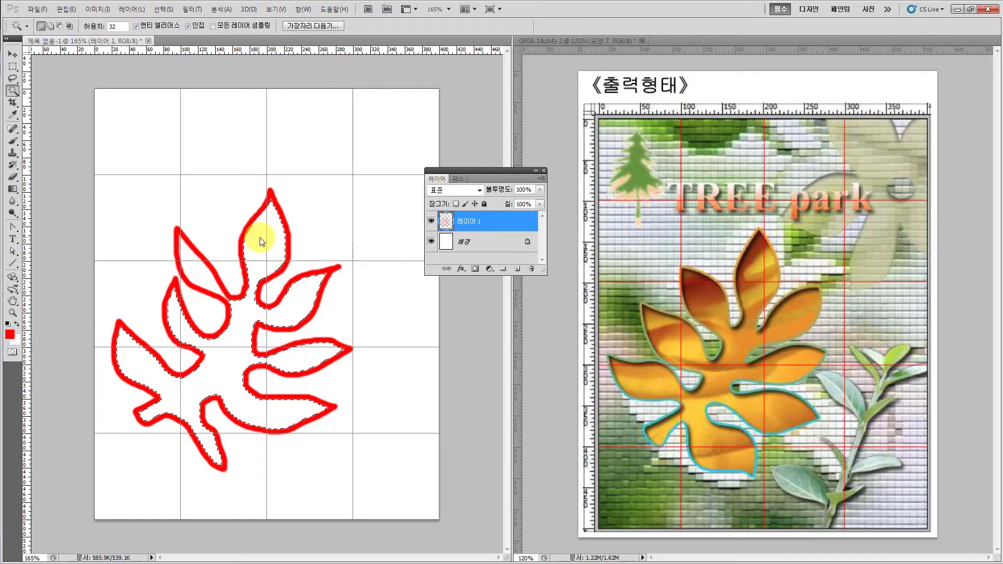
pyautogui.click(518, 268)
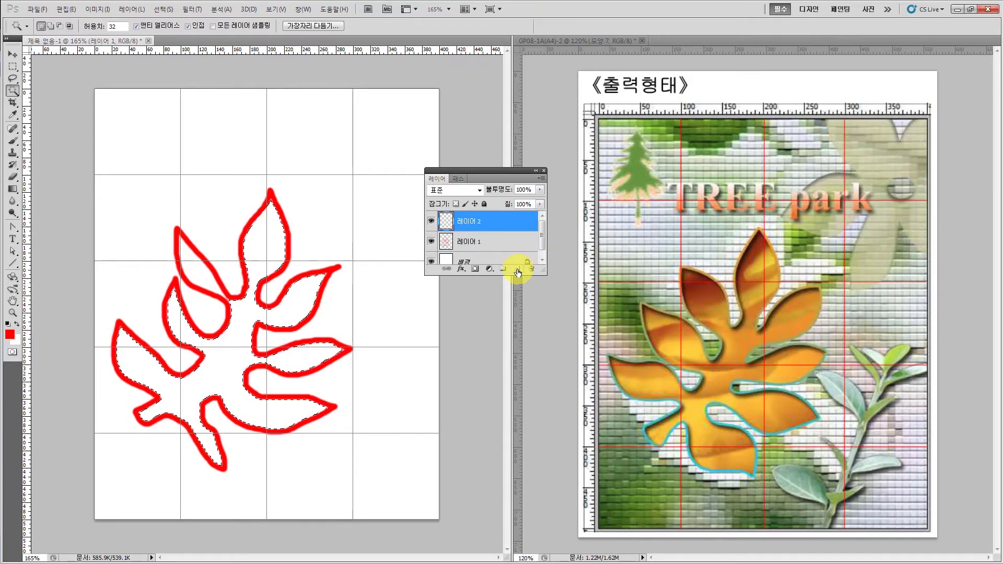
# Convert the leaf selection into a work path and hide 레이어 1 with the red sketch
pyautogui.click(460, 179)
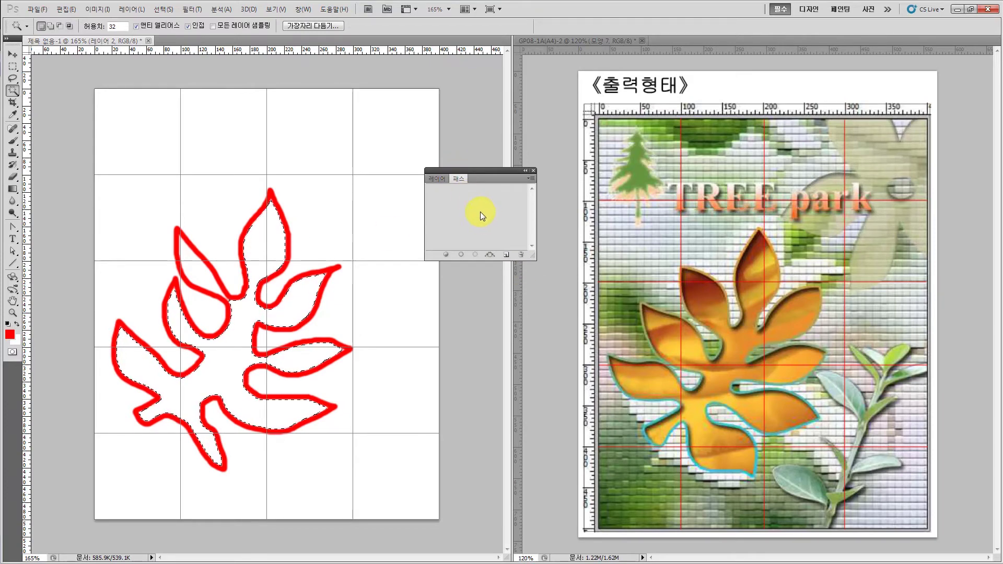
pyautogui.click(487, 256)
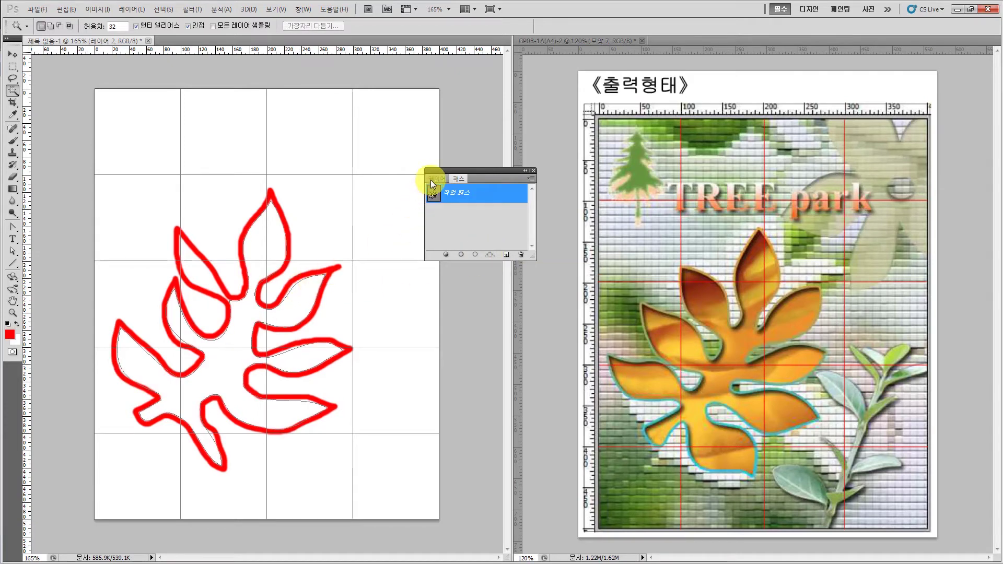
pyautogui.click(430, 180)
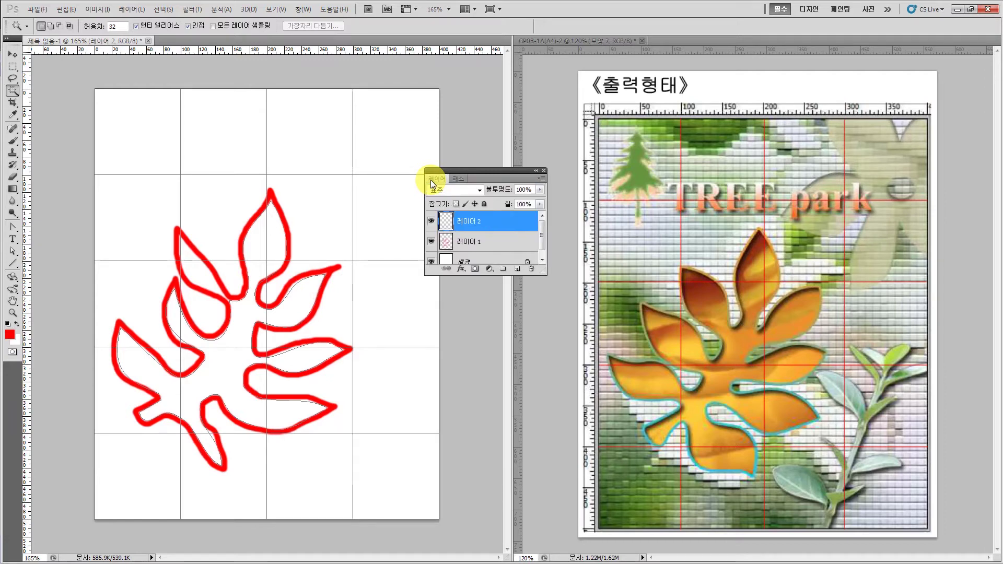
pyautogui.click(431, 241)
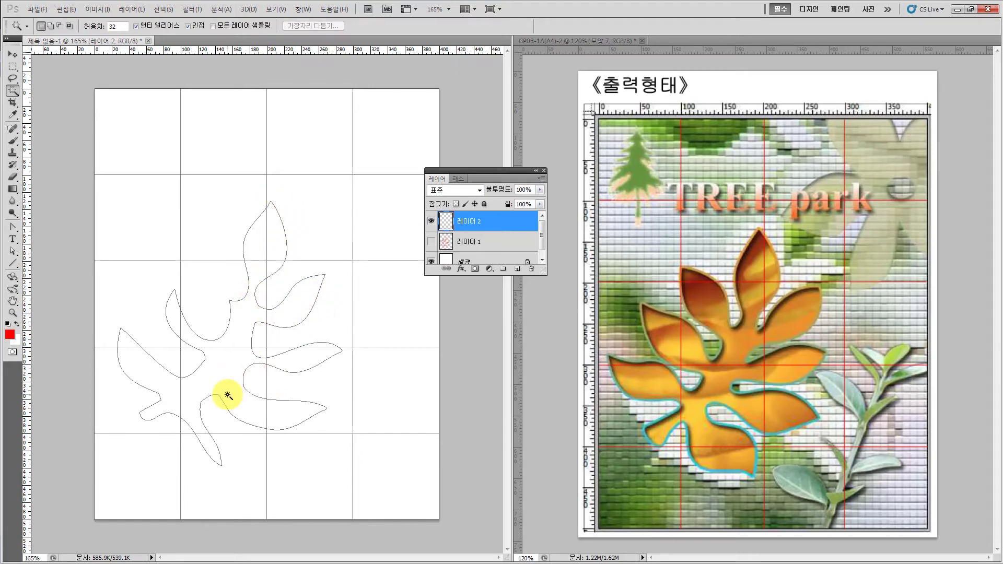
# Pull the anchors beside the top leaflet out to the upper left with Direct Selection to shape the missing leaflet
pyautogui.click(14, 249)
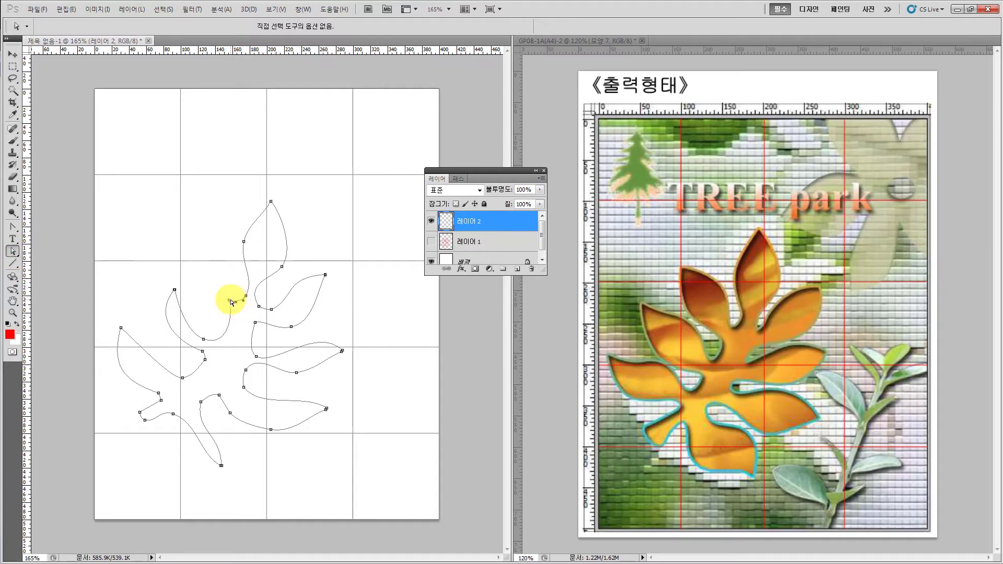
pyautogui.moveTo(230, 302); pyautogui.dragTo(183, 260)
pyautogui.click(245, 297)
pyautogui.click(183, 268)
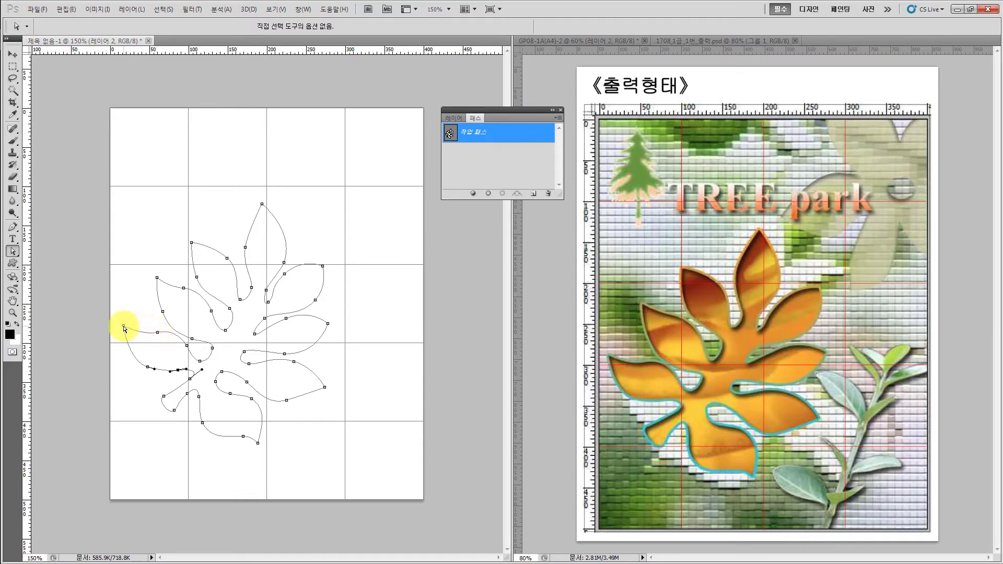
# Fine-tune the leaf path's anchors at the lower-left leaflet's tip, the middle-right leaflet's inner edge and the notch below the top leaflet
pyautogui.moveTo(124, 326); pyautogui.dragTo(127, 330)
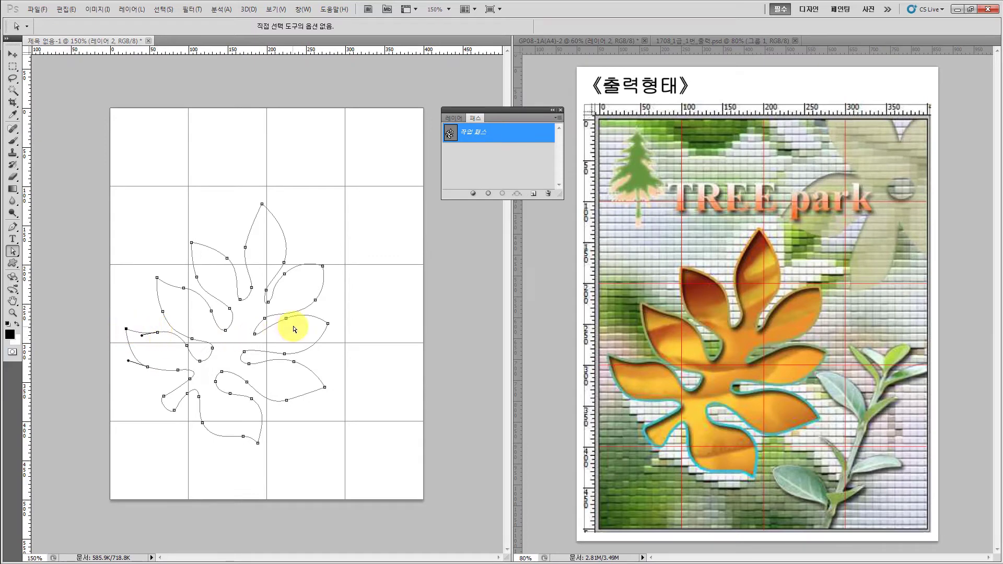
pyautogui.click(265, 318)
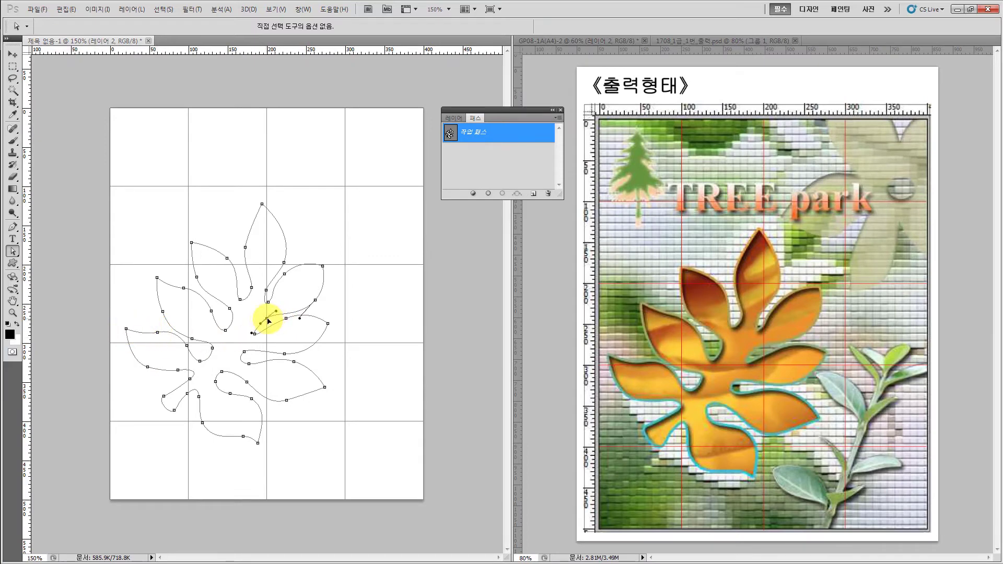
pyautogui.click(241, 298)
pyautogui.moveTo(242, 297); pyautogui.dragTo(241, 298)
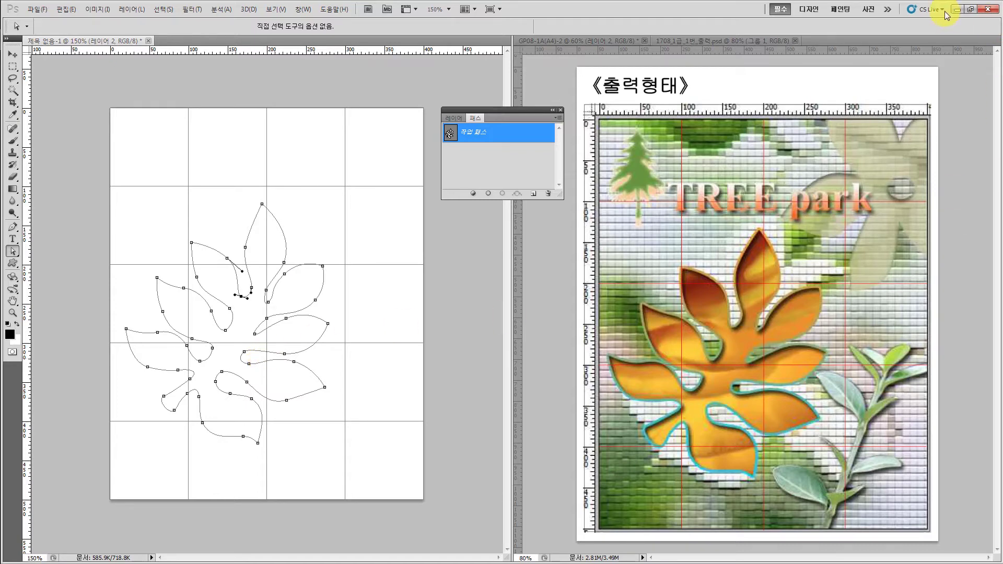
# Display the GP08-1A(A4)-2 exam sheet with its conditions beside the leaf and return to the leaf document
pyautogui.click(769, 39)
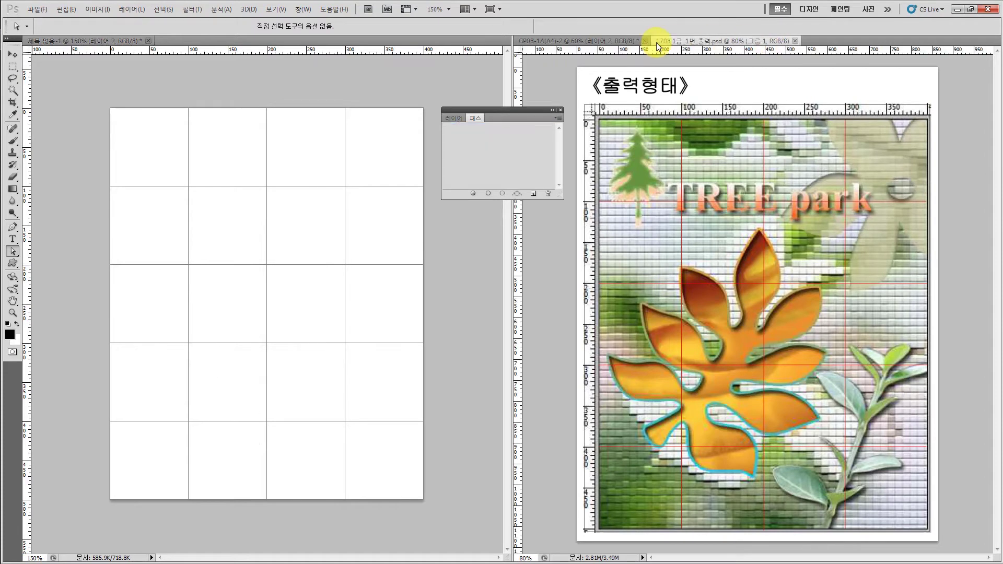
pyautogui.click(600, 38)
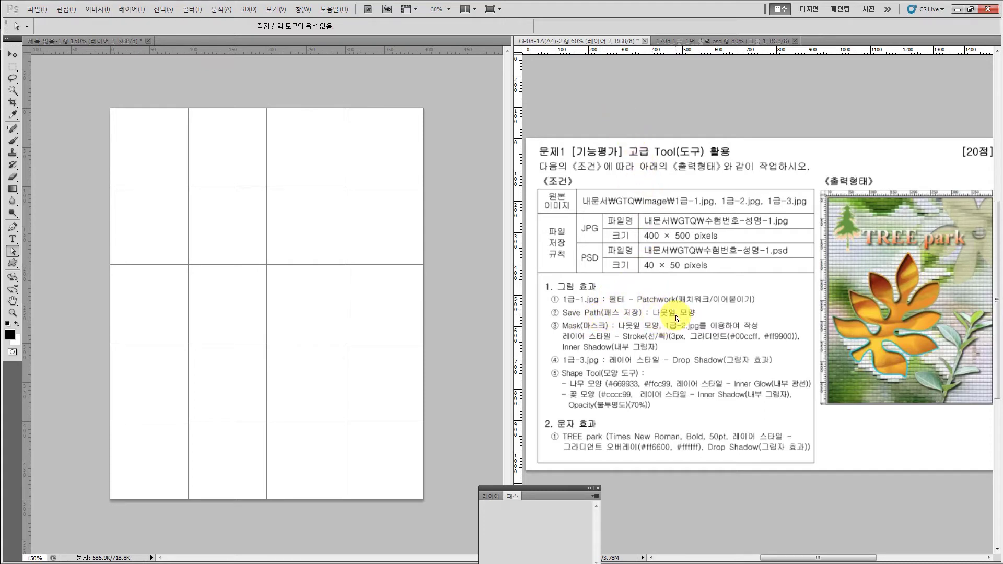
pyautogui.click(186, 80)
# Save the leaf work path under the name 나뭇잎
pyautogui.hotkey('ctrl', 'v')
pyautogui.moveTo(544, 490); pyautogui.dragTo(482, 174)
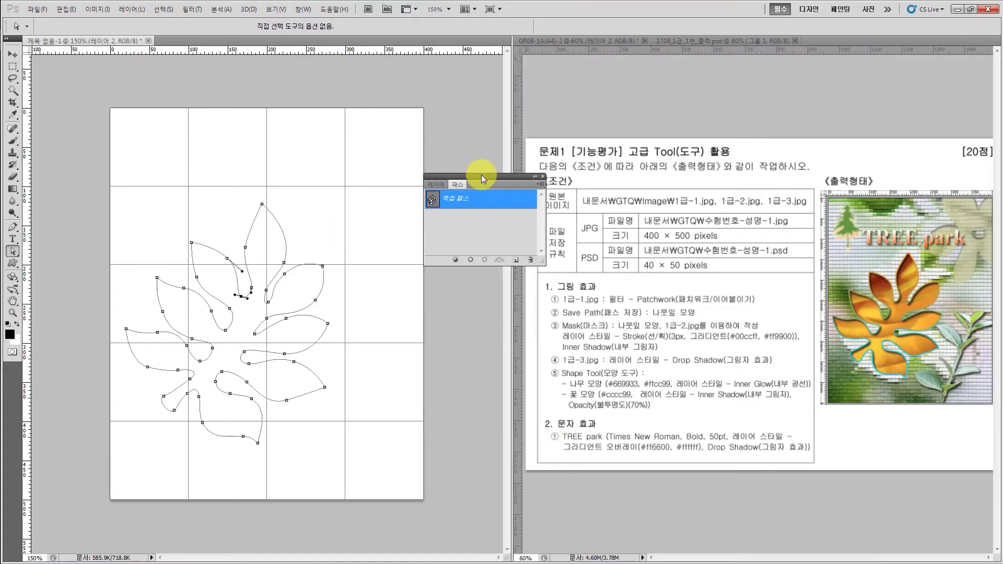
pyautogui.doubleClick(457, 202)
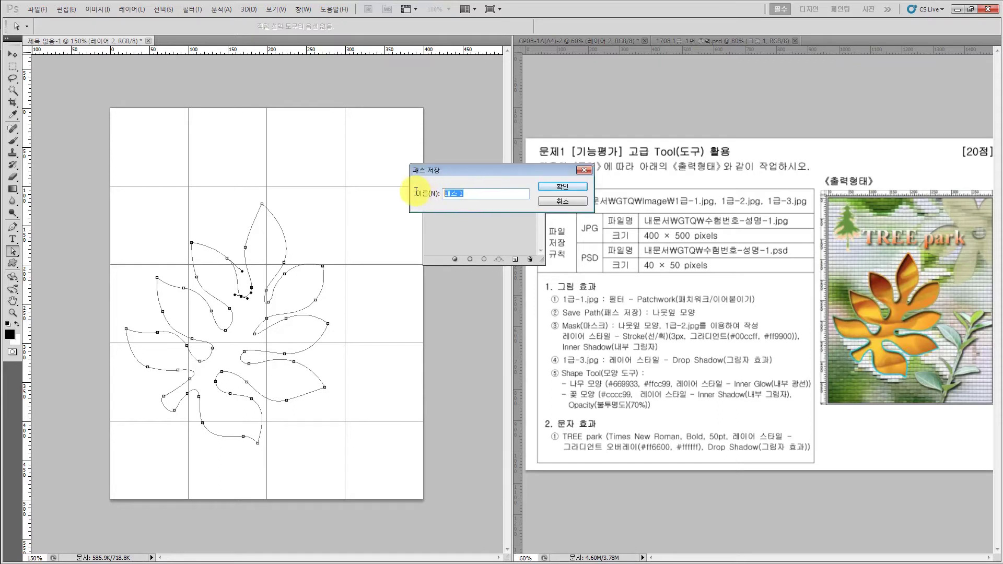
pyautogui.write('나뭇잎')
pyautogui.press('Return')
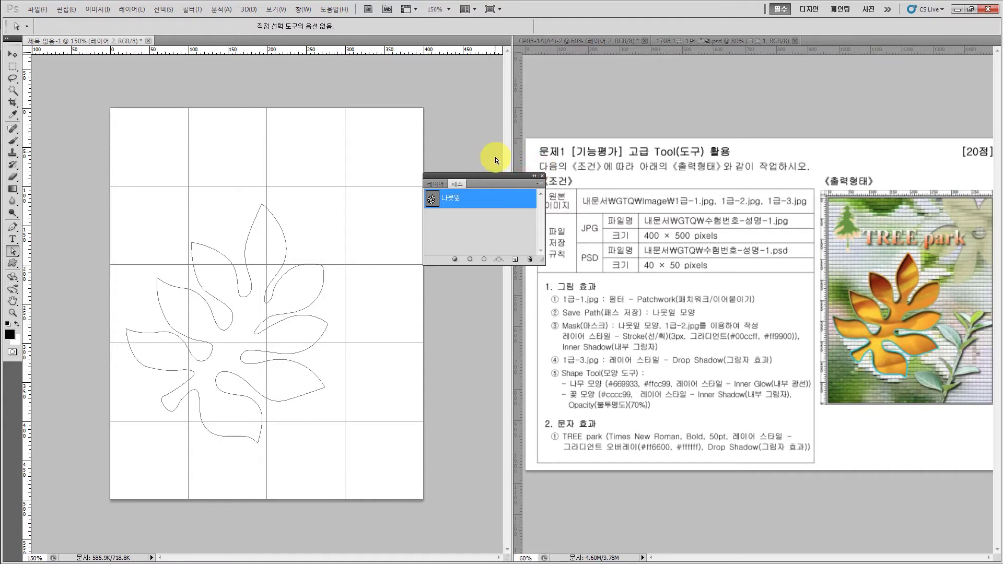
# Fill the 나뭇잎 path with the black foreground colour on 레이어 2
pyautogui.moveTo(495, 176); pyautogui.dragTo(515, 167)
pyautogui.click(453, 174)
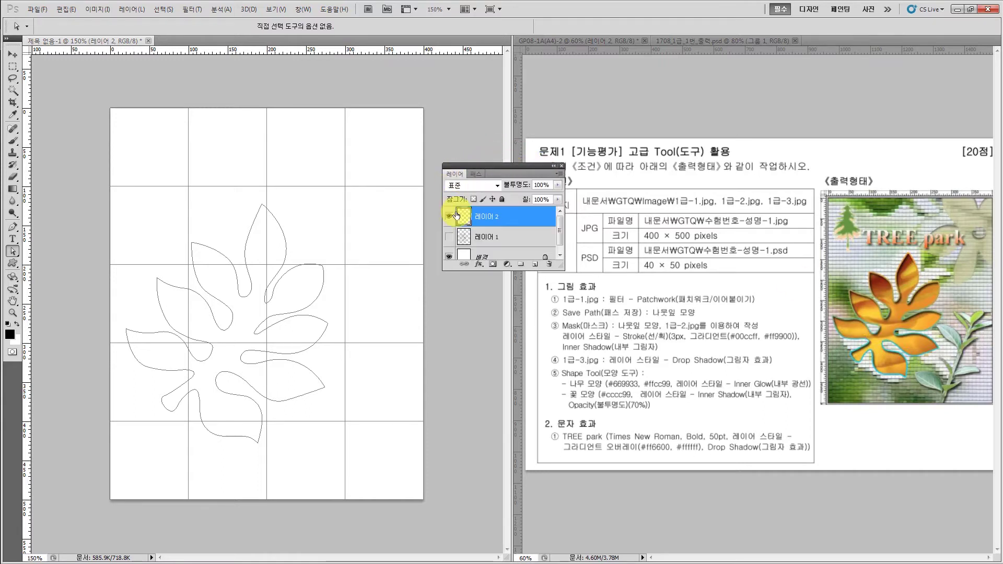
pyautogui.click(475, 173)
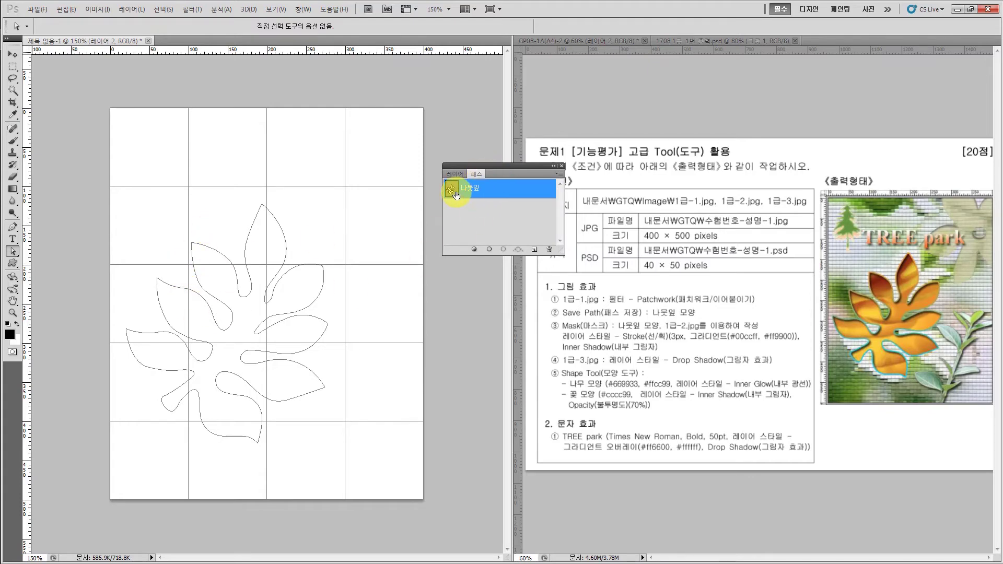
pyautogui.click(474, 250)
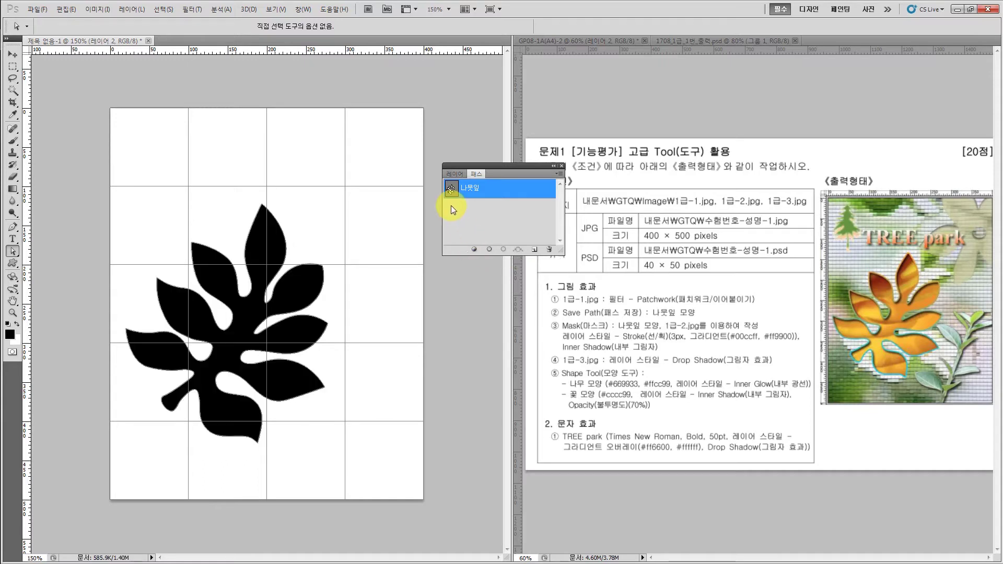
# Delete the hidden sketch layer 레이어 1
pyautogui.click(451, 174)
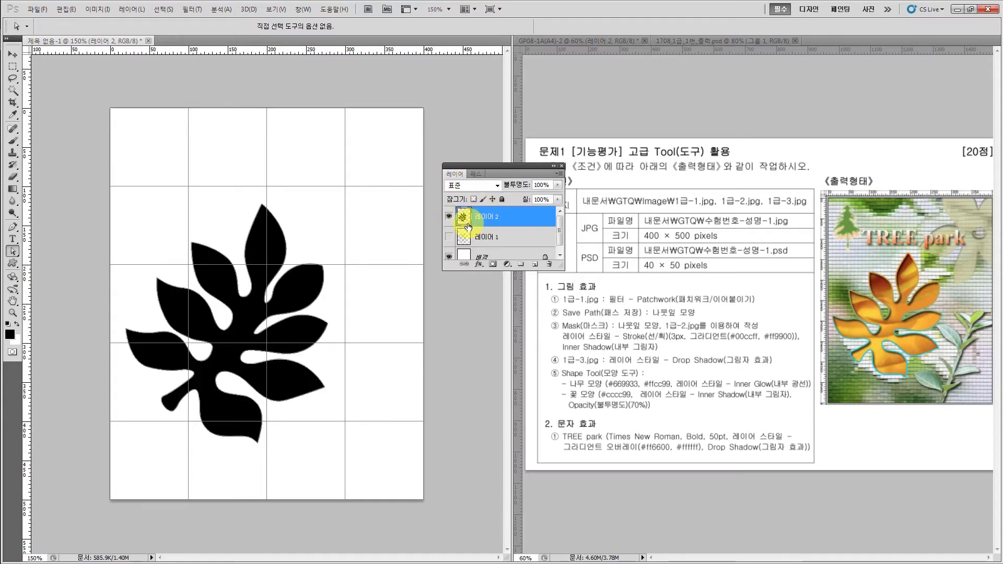
pyautogui.click(510, 239)
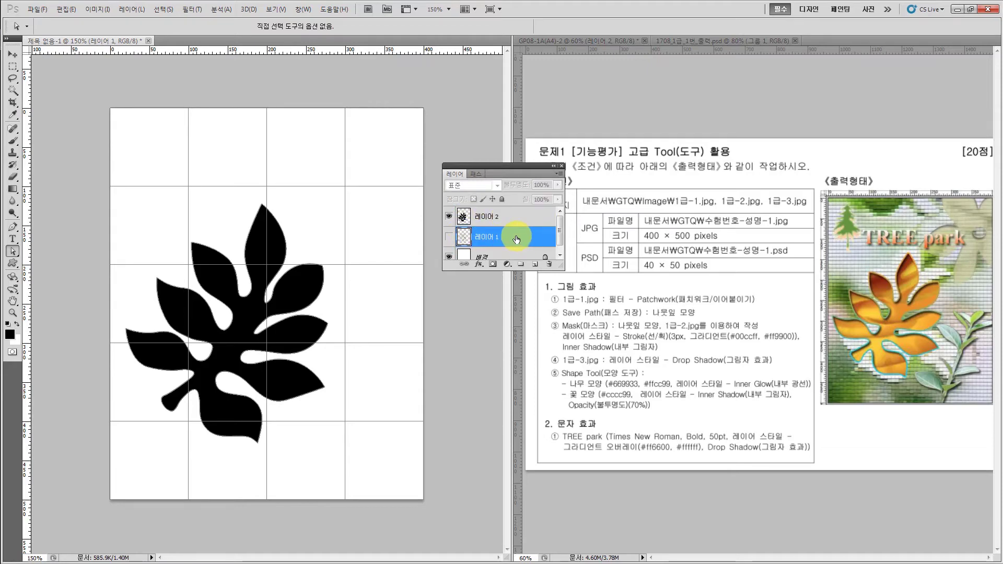
pyautogui.press('Delete')
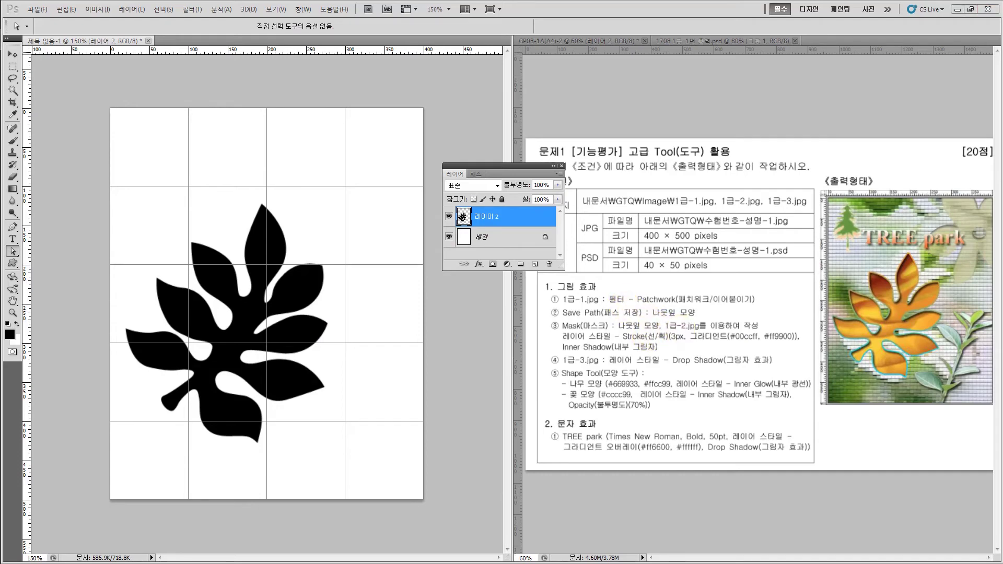
# Place the 1급-2 flower image in the leaf document, enlarge it to about 67% and position it over the black leaf
pyautogui.hotkey('alt', 'Tab')
pyautogui.moveTo(557, 343); pyautogui.dragTo(329, 202)
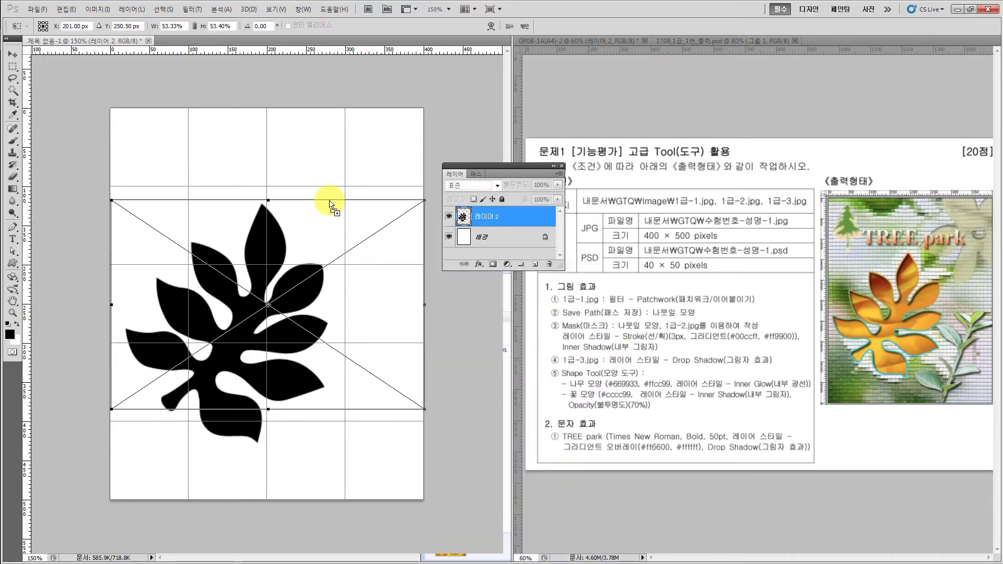
pyautogui.moveTo(331, 250); pyautogui.dragTo(329, 292)
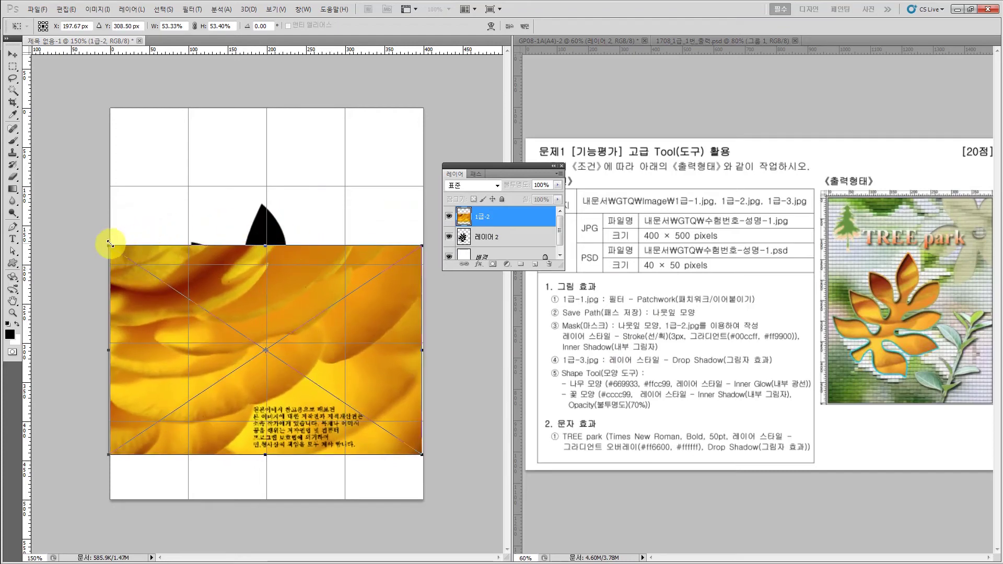
pyautogui.moveTo(110, 245); pyautogui.dragTo(79, 141)
pyautogui.moveTo(264, 243); pyautogui.dragTo(287, 235)
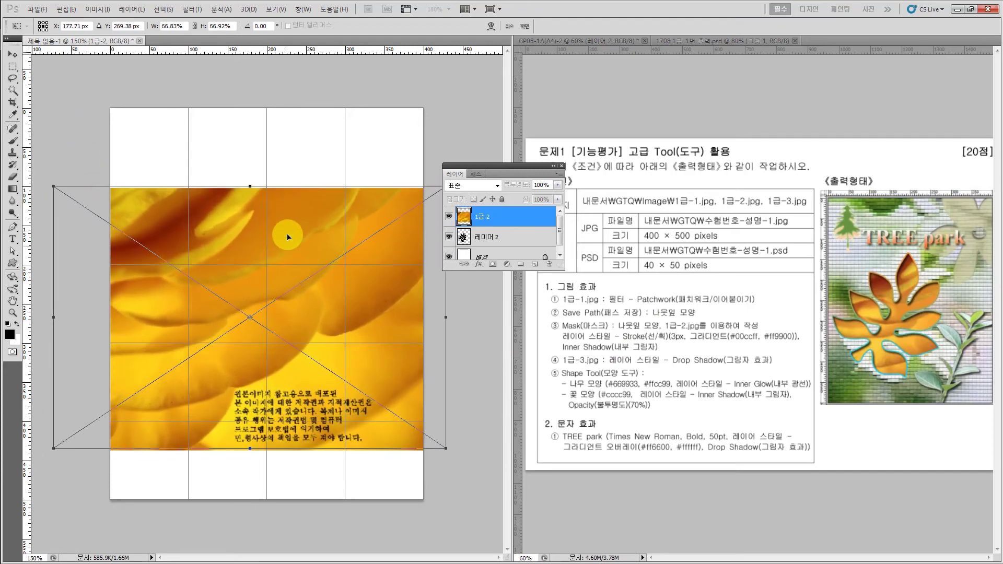
pyautogui.press('Return')
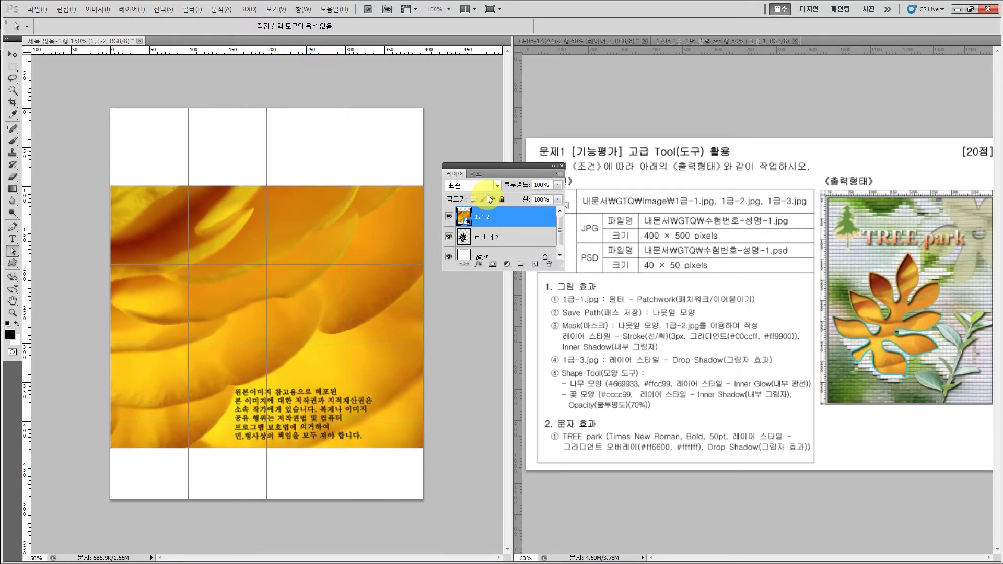
# Rasterize the 1급-2 layer and clip it to the leaf shape on 레이어 2
pyautogui.rightClick(487, 222)
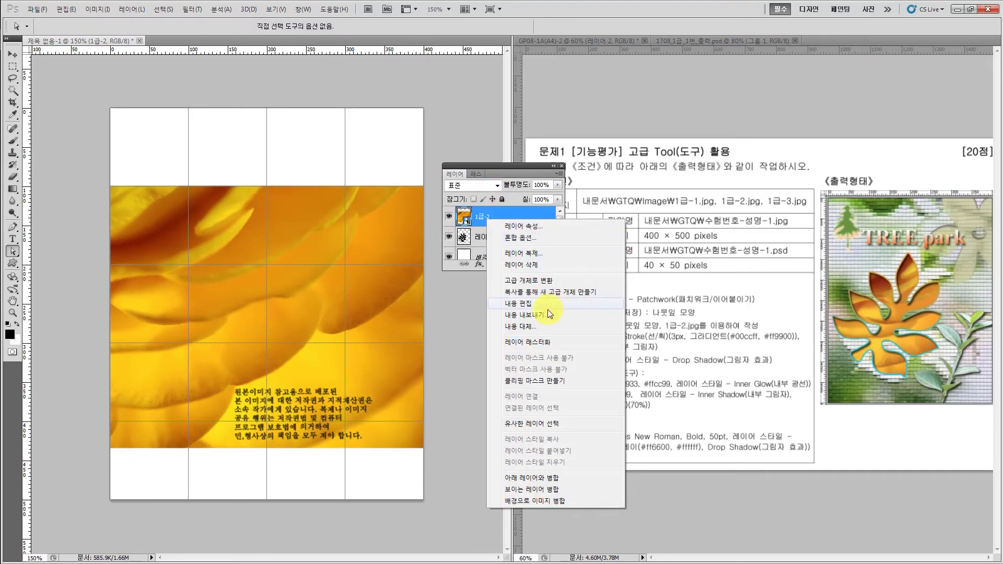
pyautogui.click(528, 343)
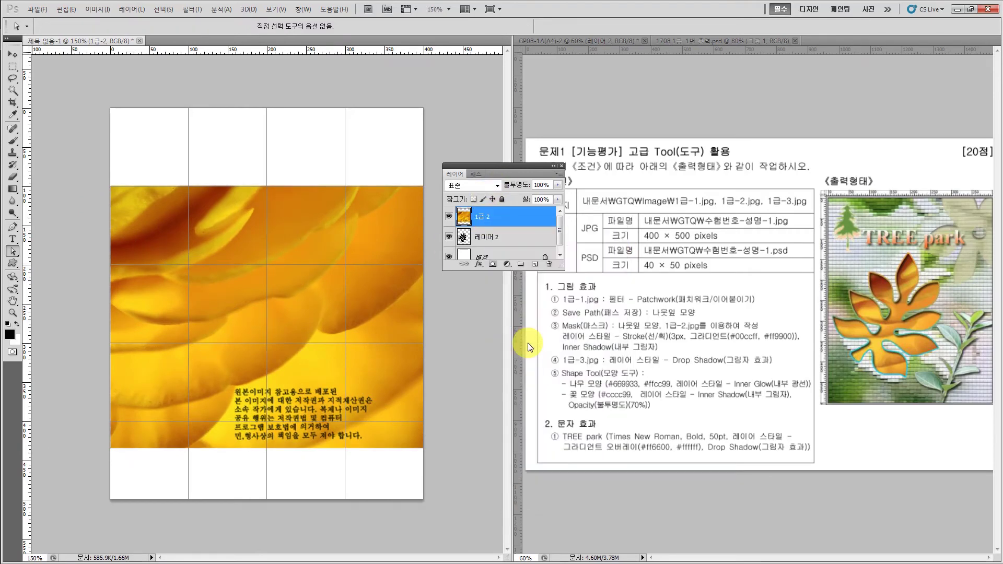
pyautogui.keyDown('alt'); pyautogui.click(468, 228); pyautogui.keyUp('alt')
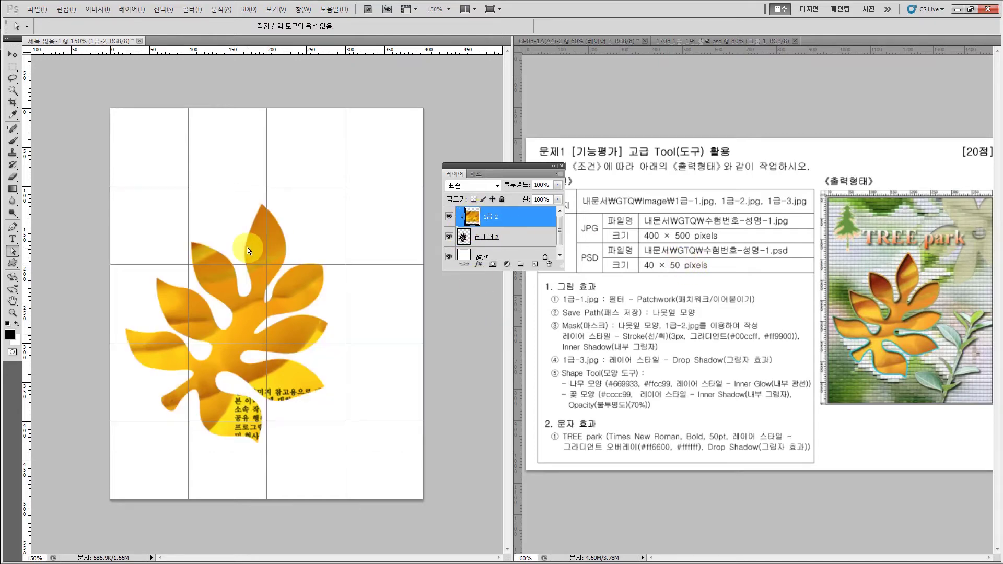
# Free-transform the clipped 1급-2 flower image so petal texture covers the whole leaf and its printed text falls outside
pyautogui.click(13, 54)
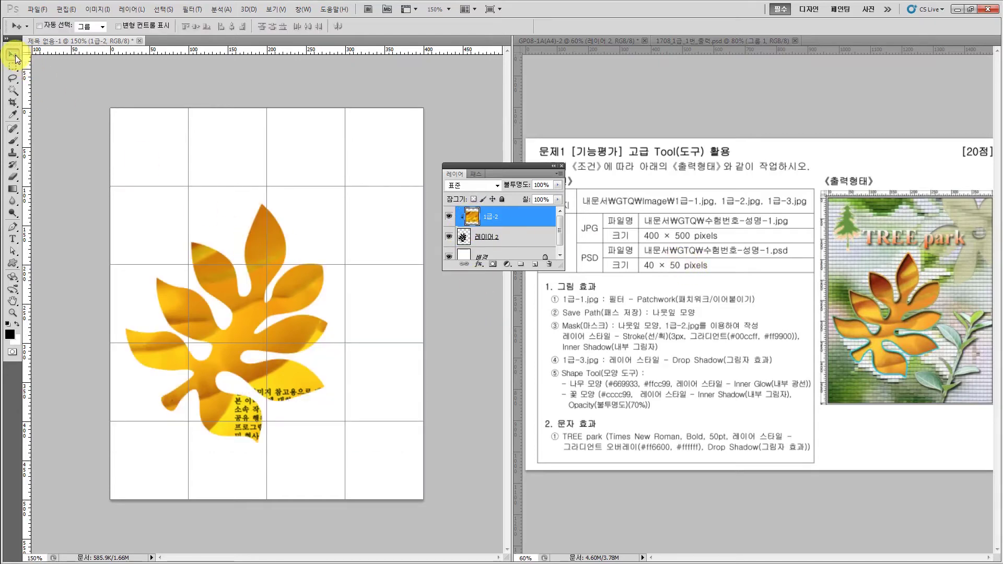
pyautogui.hotkey('ctrl', 't')
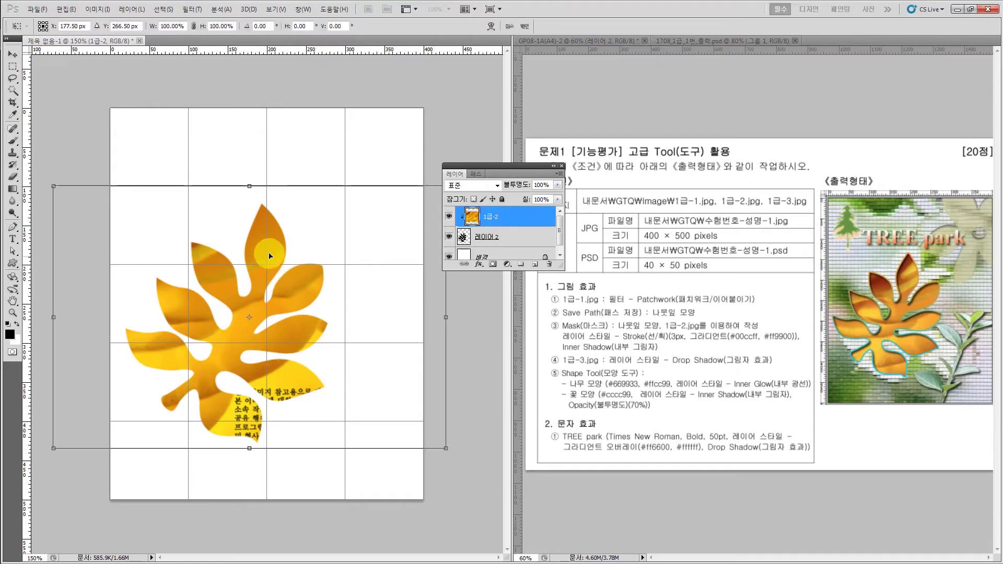
pyautogui.moveTo(266, 246); pyautogui.dragTo(324, 261)
pyautogui.press('Return')
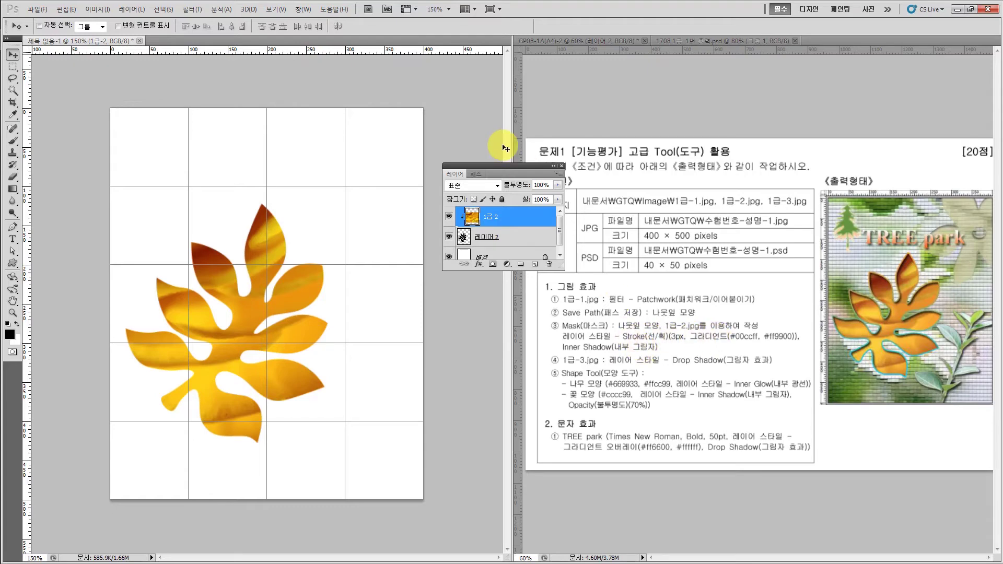
# Add an Inner Shadow with its default settings to the leaf shape layer 레이어 2
pyautogui.click(502, 242)
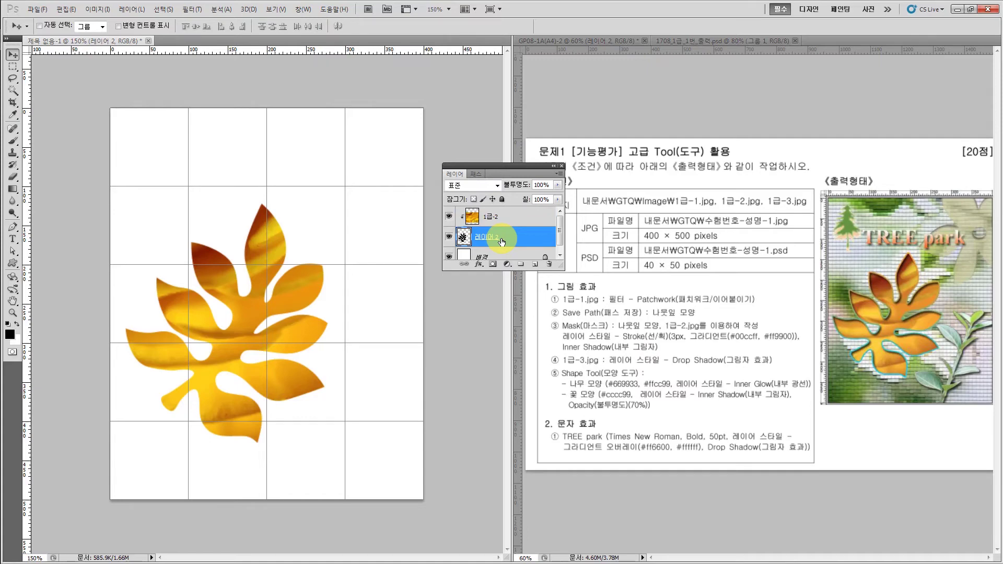
pyautogui.click(480, 265)
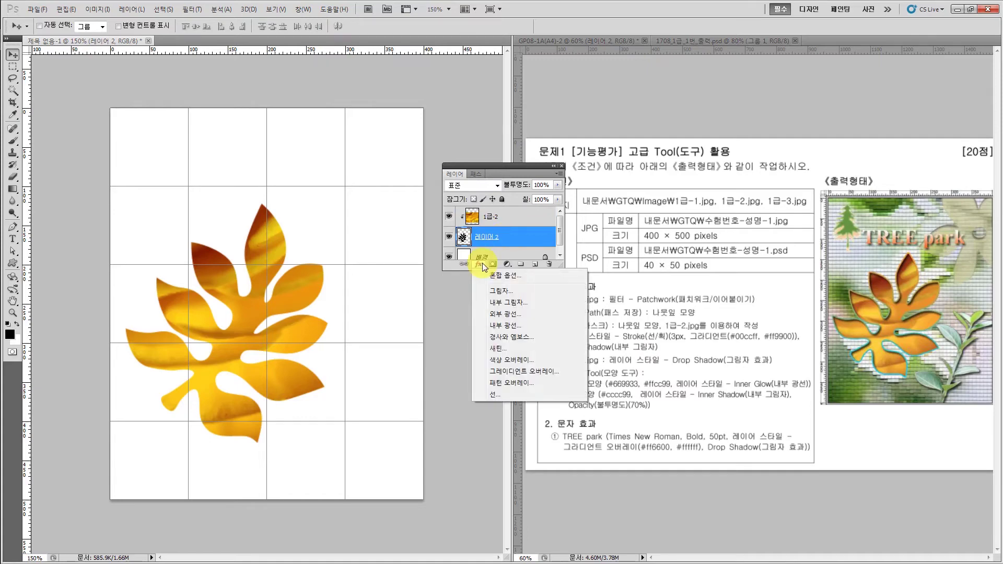
pyautogui.click(510, 305)
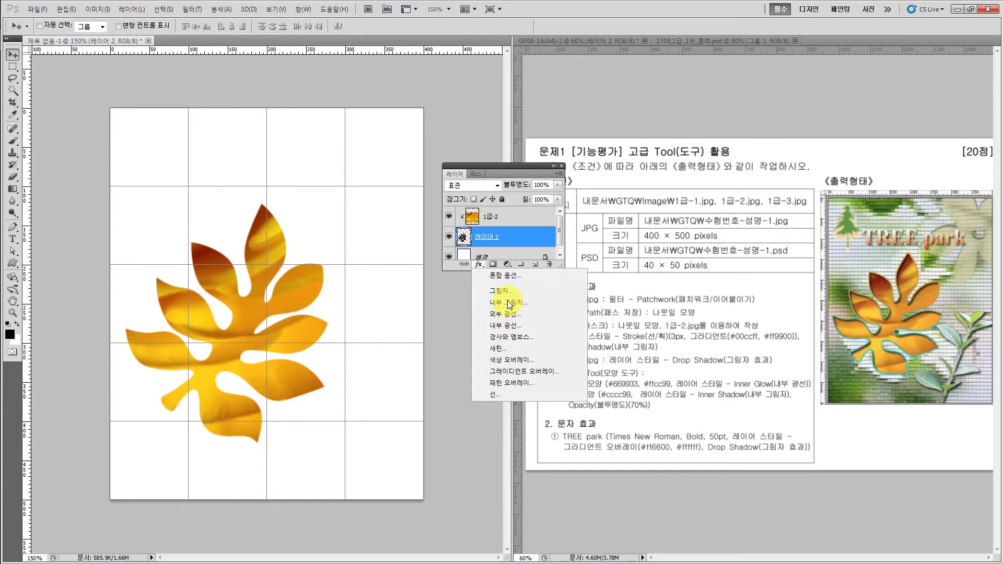
pyautogui.moveTo(527, 81); pyautogui.dragTo(340, 53)
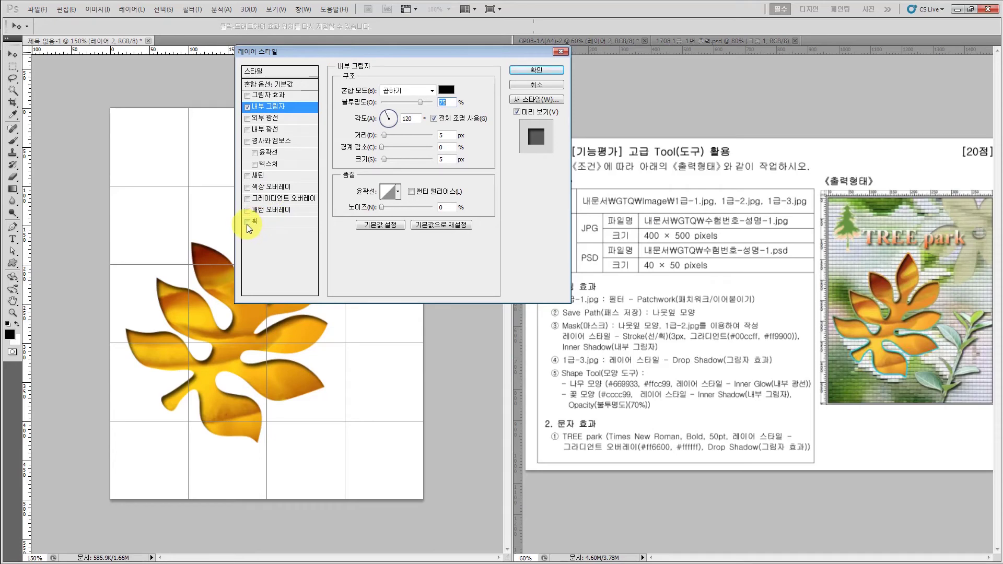
# Add a 3 px outside stroke to the leaf and set its fill type to gradient
pyautogui.click(255, 221)
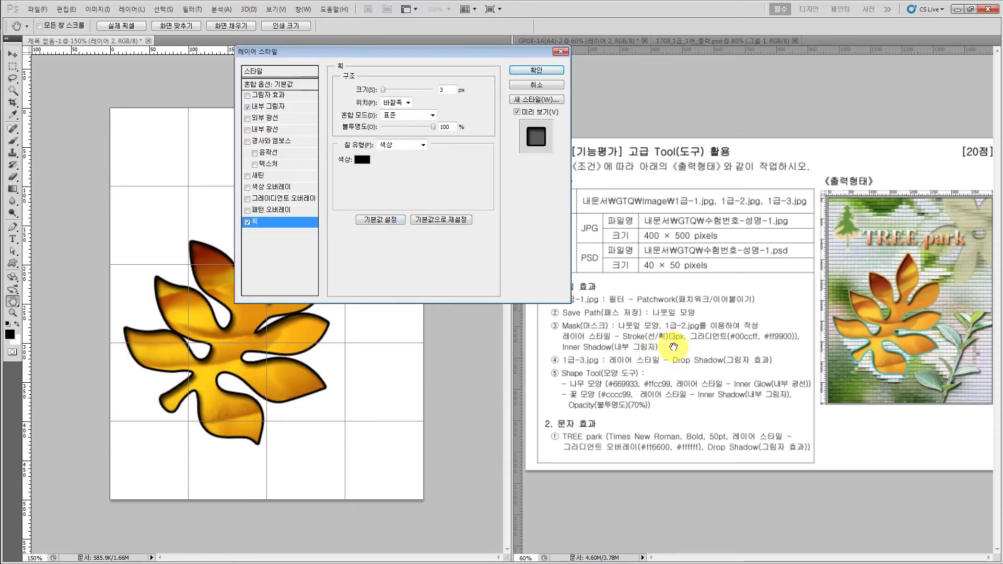
pyautogui.click(391, 145)
pyautogui.click(393, 163)
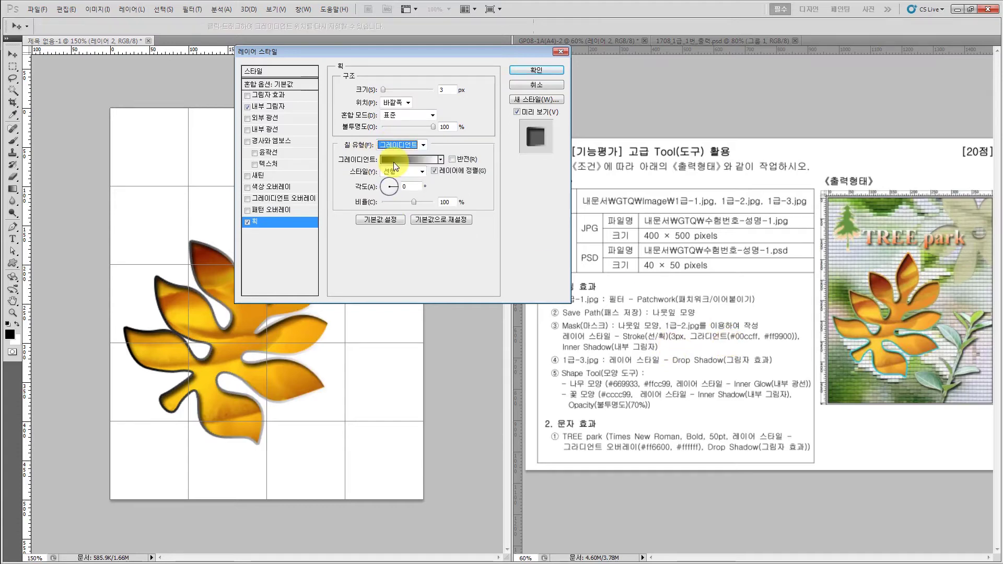
# Set the starting colour of the stroke's gradient to #00ccff
pyautogui.click(393, 162)
pyautogui.click(319, 244)
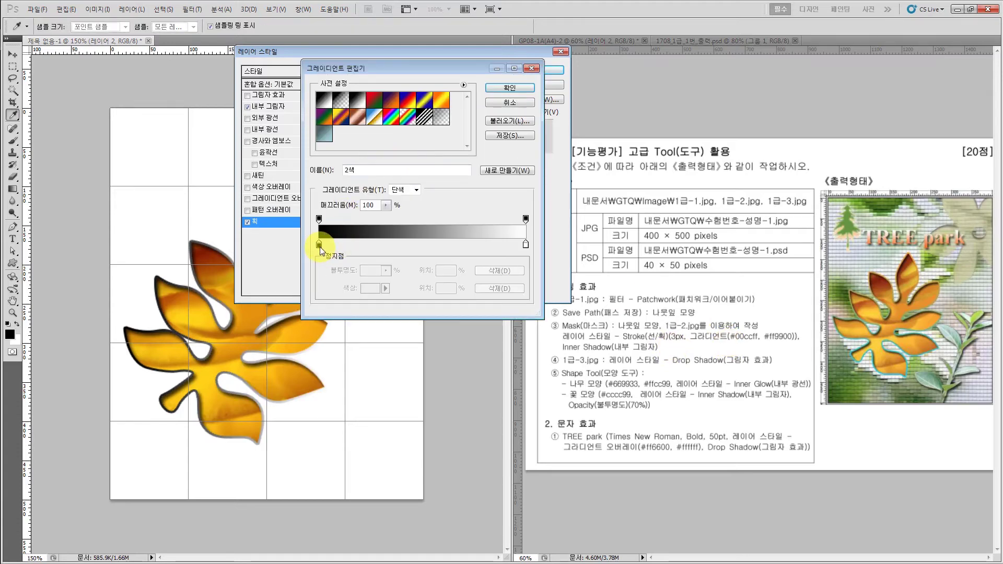
pyautogui.click(375, 289)
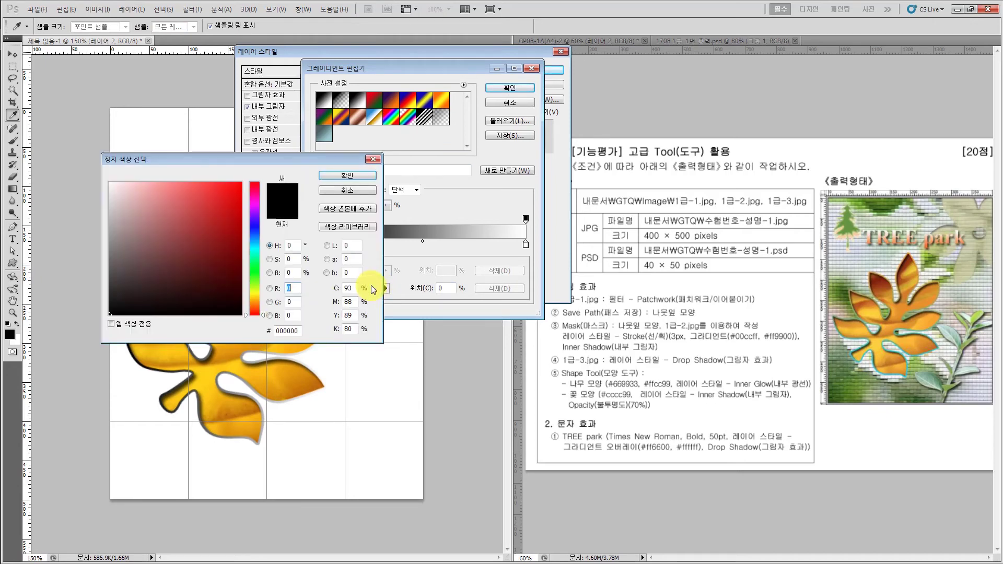
pyautogui.click(300, 334)
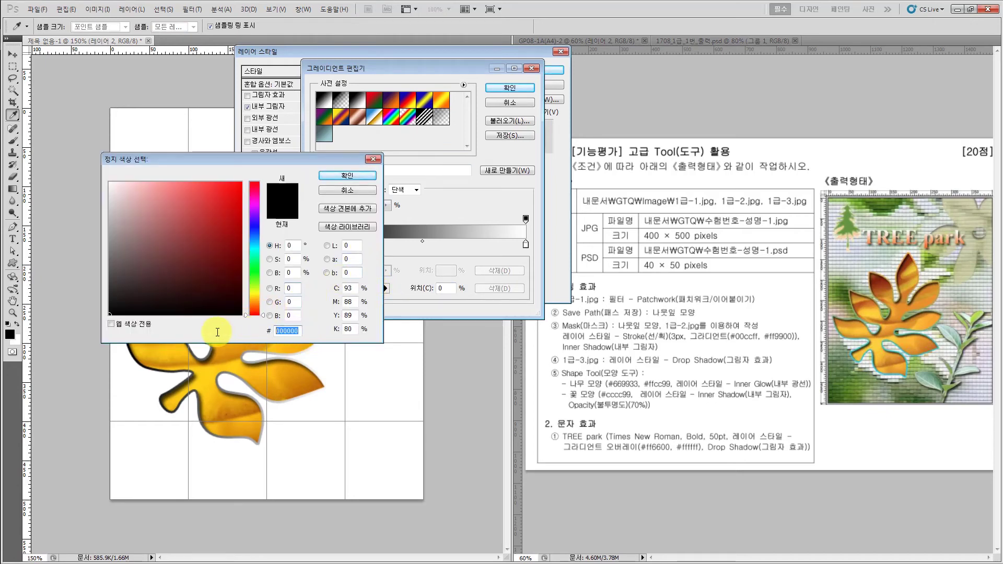
pyautogui.write('00')
pyautogui.write('ㄹㄹ')
pyautogui.press('BackSpace')
pyautogui.press('BackSpace')
pyautogui.write('ccff')
pyautogui.press('Return')
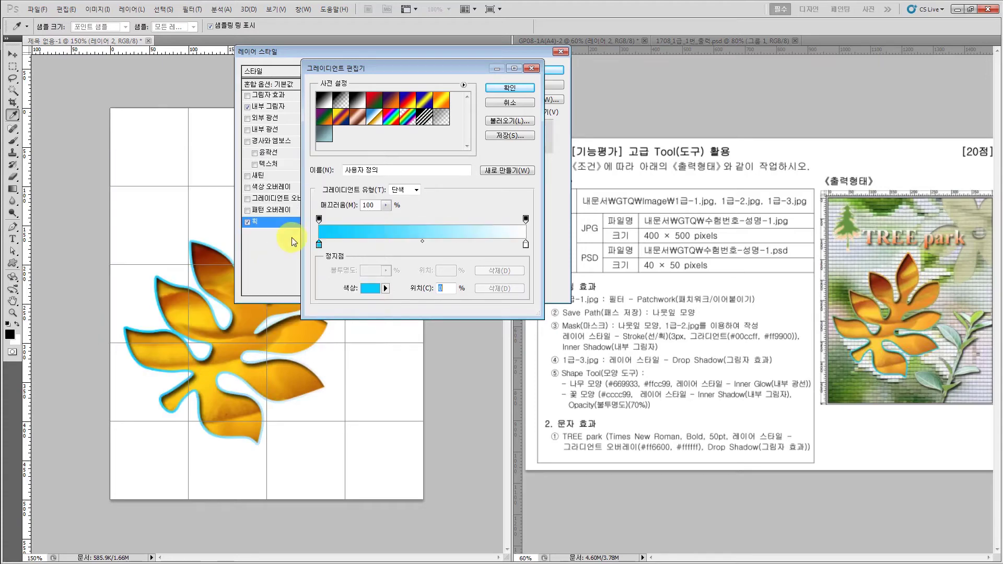
# Set the end colour of the stroke's gradient to #ff9900 and accept the gradient
pyautogui.click(525, 244)
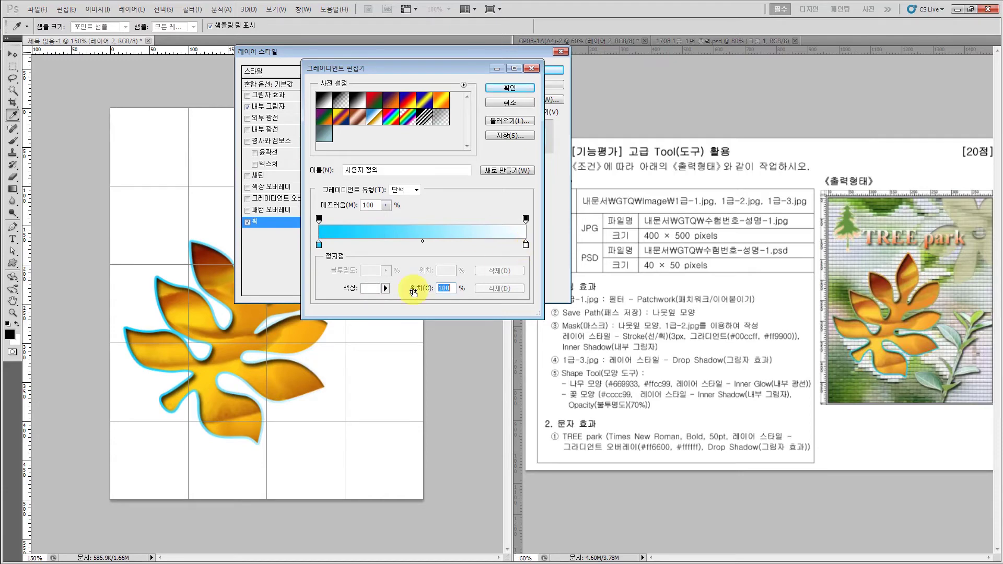
pyautogui.click(369, 288)
pyautogui.click(285, 331)
pyautogui.write('ff')
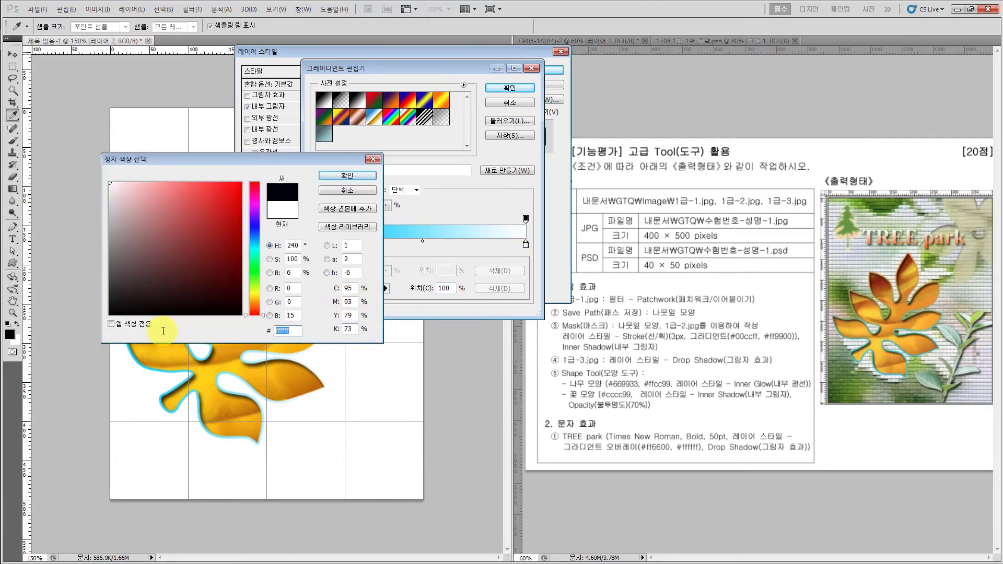
pyautogui.write('9900')
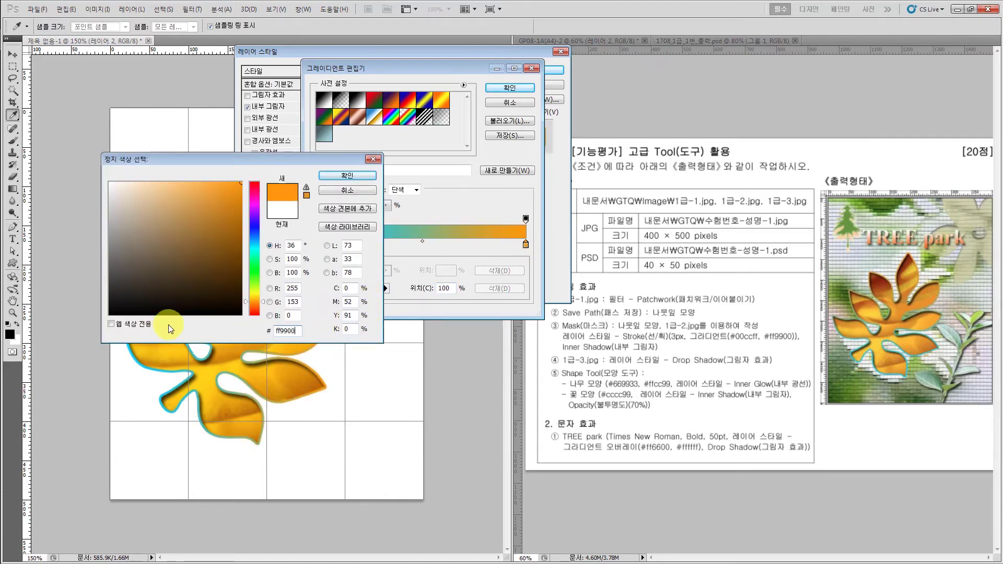
pyautogui.click(339, 177)
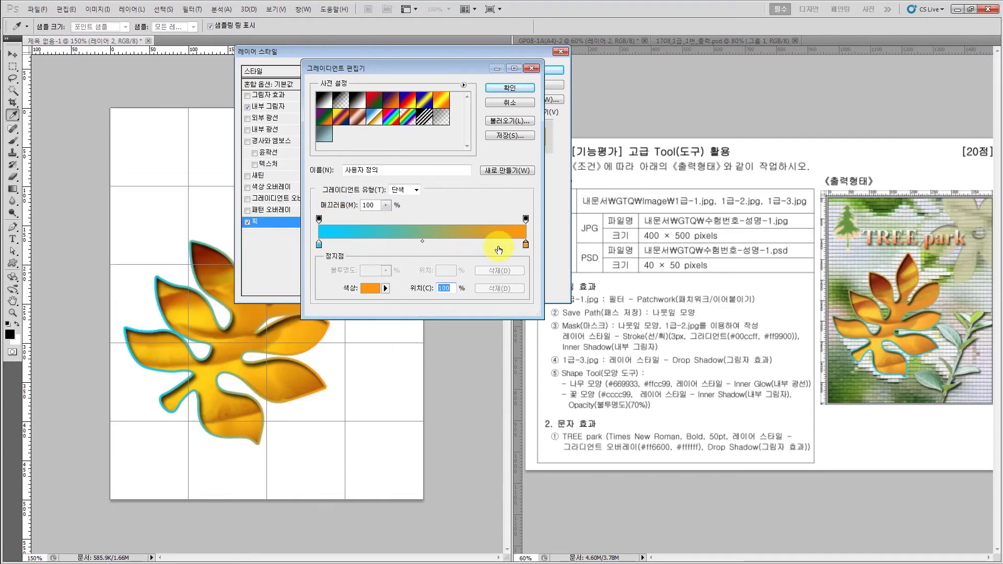
pyautogui.click(504, 89)
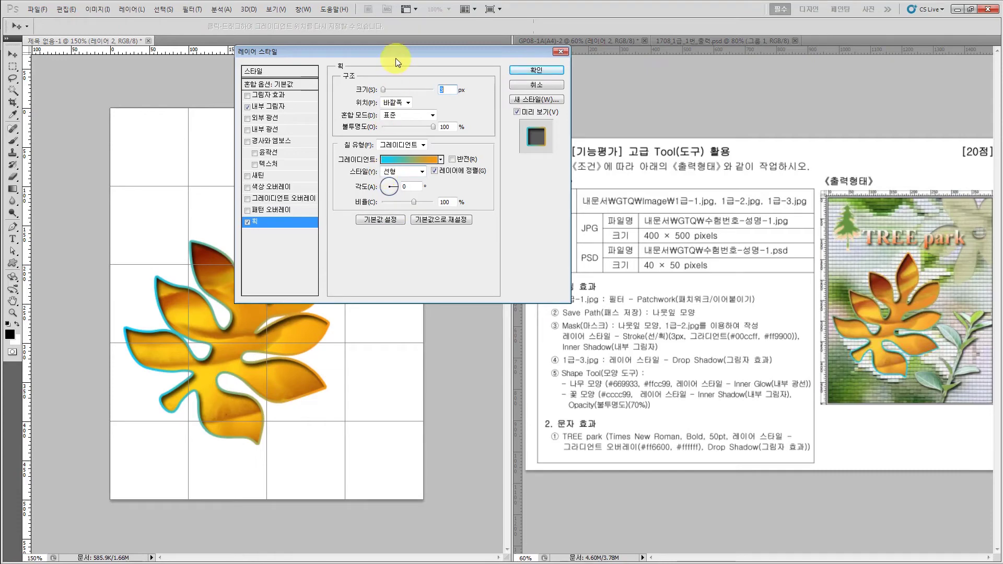
# Set the stroke gradient's angle to 90° and apply the layer style to the leaf
pyautogui.moveTo(393, 52); pyautogui.dragTo(448, 52)
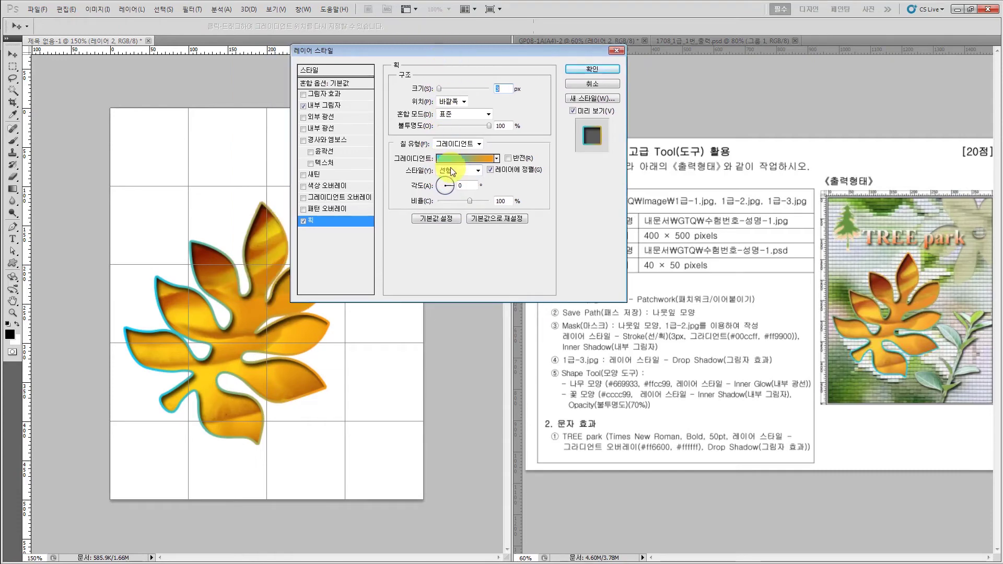
pyautogui.doubleClick(460, 185)
pyautogui.write('90')
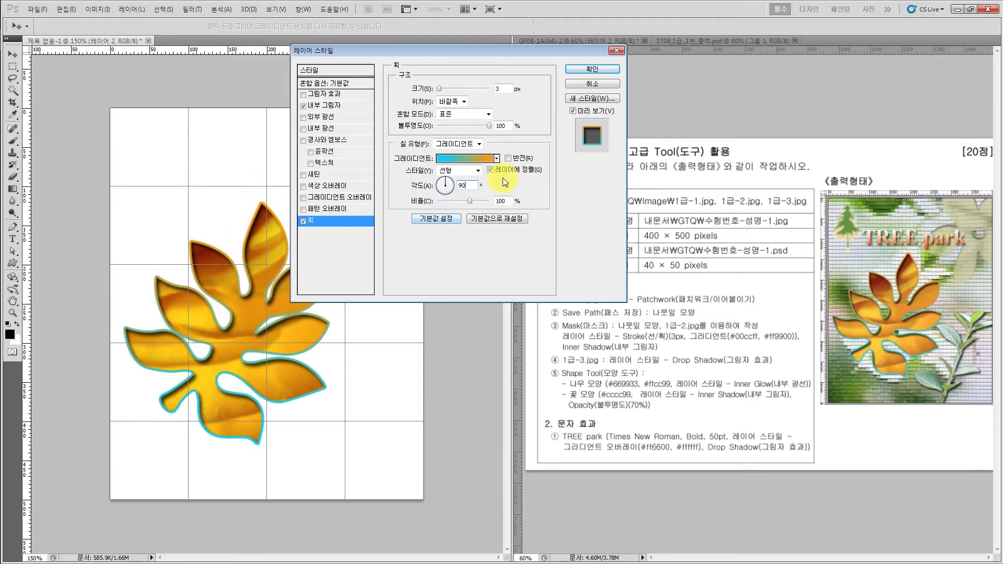
pyautogui.click(581, 67)
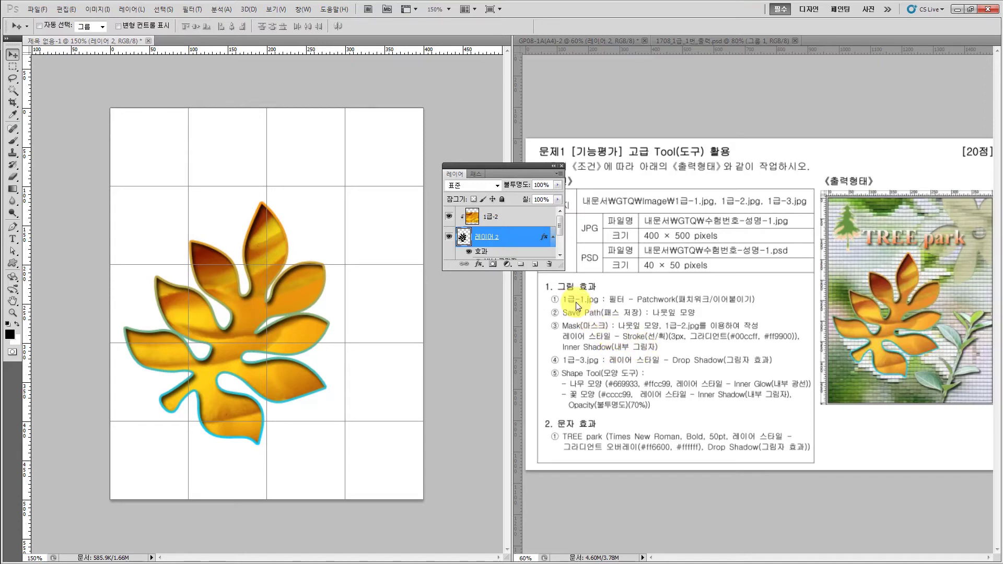
# Place the 1급-1 white flower image beneath the leaf layers and enlarge it until it covers the whole canvas
pyautogui.hotkey('alt', 'Tab')
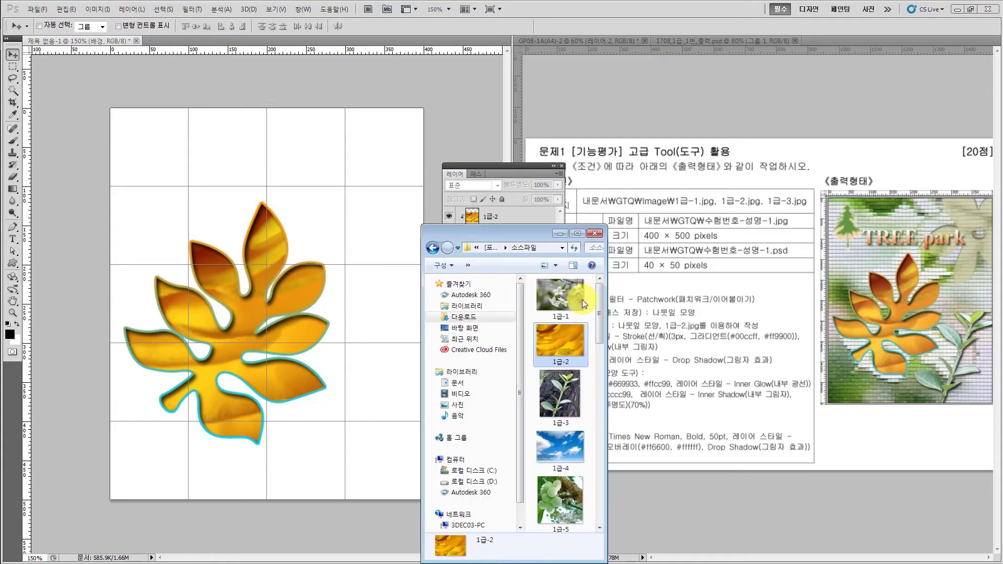
pyautogui.moveTo(566, 296); pyautogui.dragTo(313, 158)
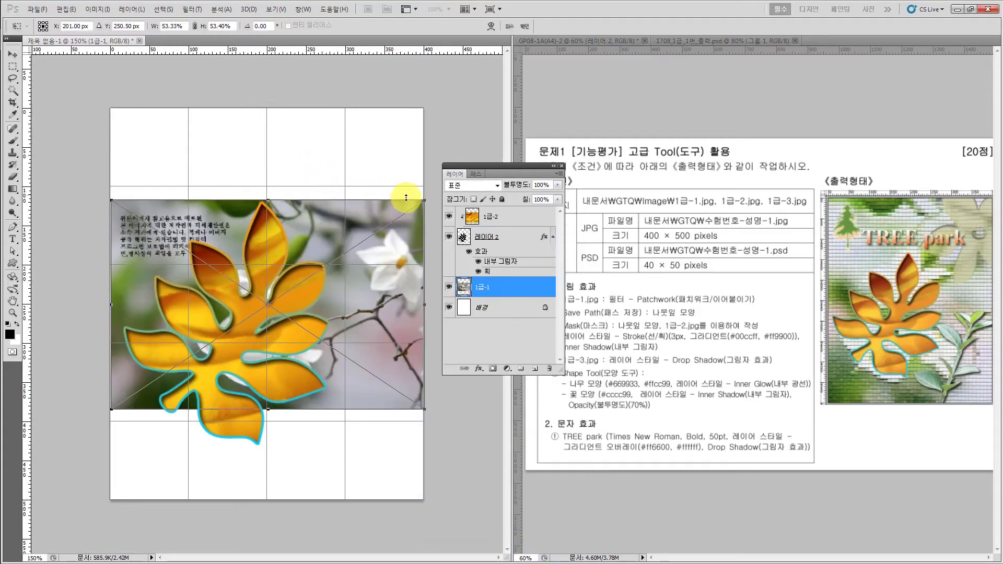
pyautogui.moveTo(424, 200); pyautogui.dragTo(544, 58)
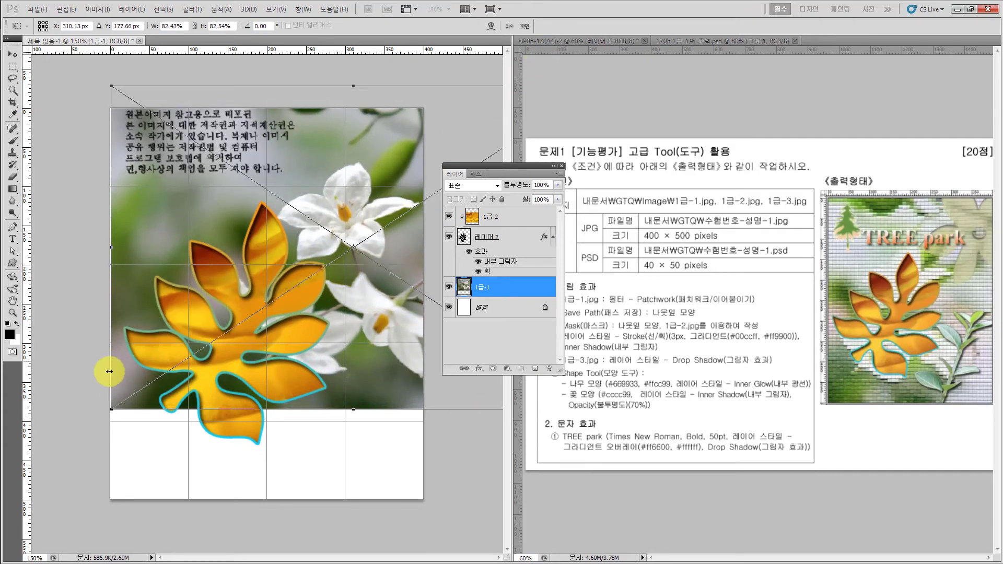
pyautogui.moveTo(111, 409); pyautogui.dragTo(2, 563)
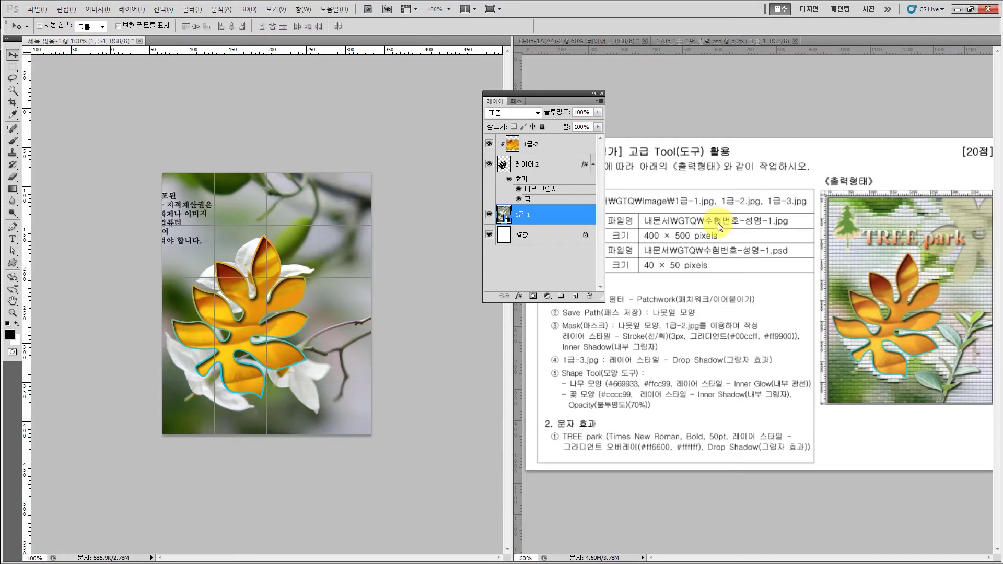
# Rasterize the 1급-1 layer and move the layer list clear of the exam sheet
pyautogui.rightClick(537, 214)
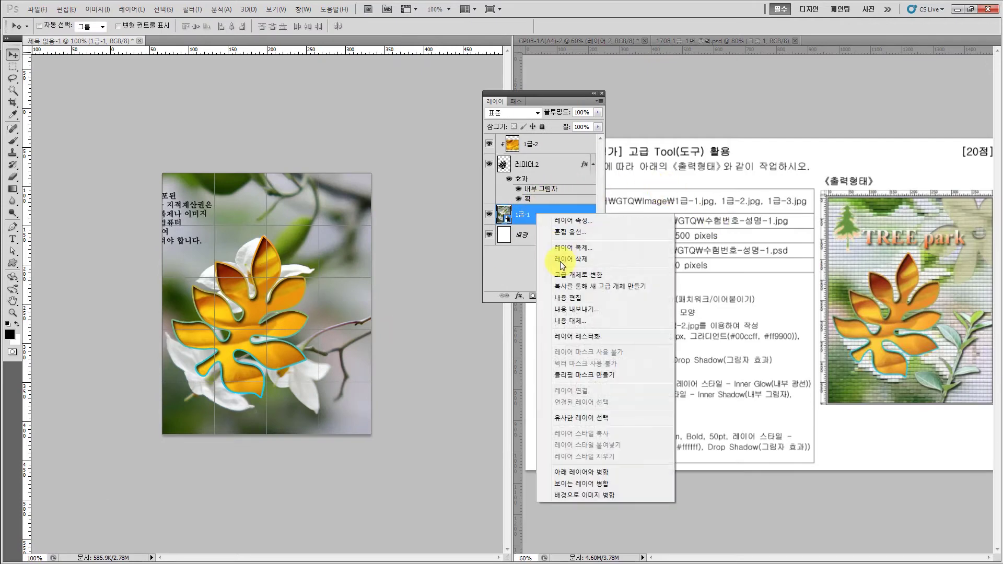
pyautogui.click(595, 337)
pyautogui.moveTo(529, 93); pyautogui.dragTo(437, 174)
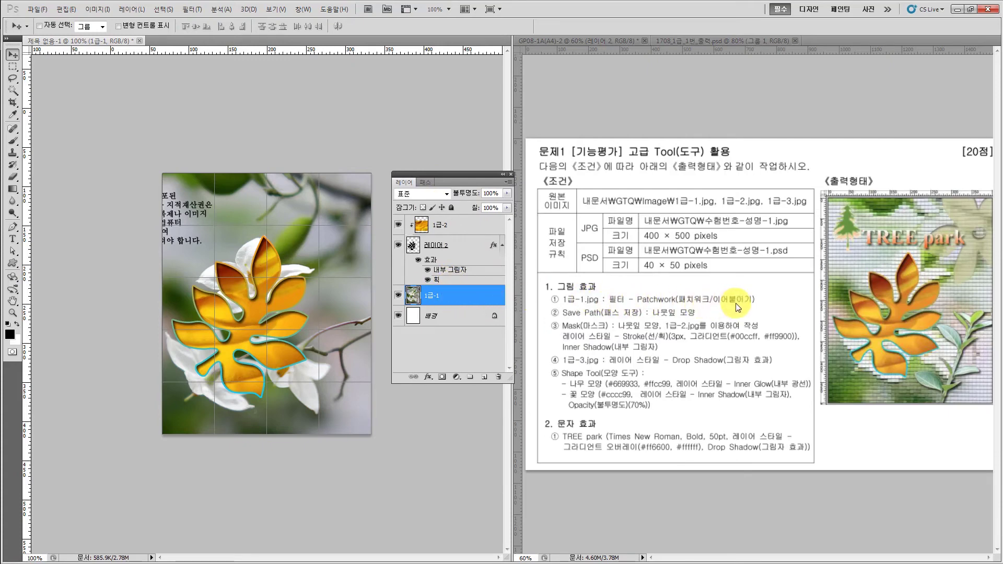
# Apply the Patchwork (이어붙이기) texture filter to the 1급-1 layer with square size 4 and relief 8
pyautogui.click(191, 9)
pyautogui.moveTo(236, 183)
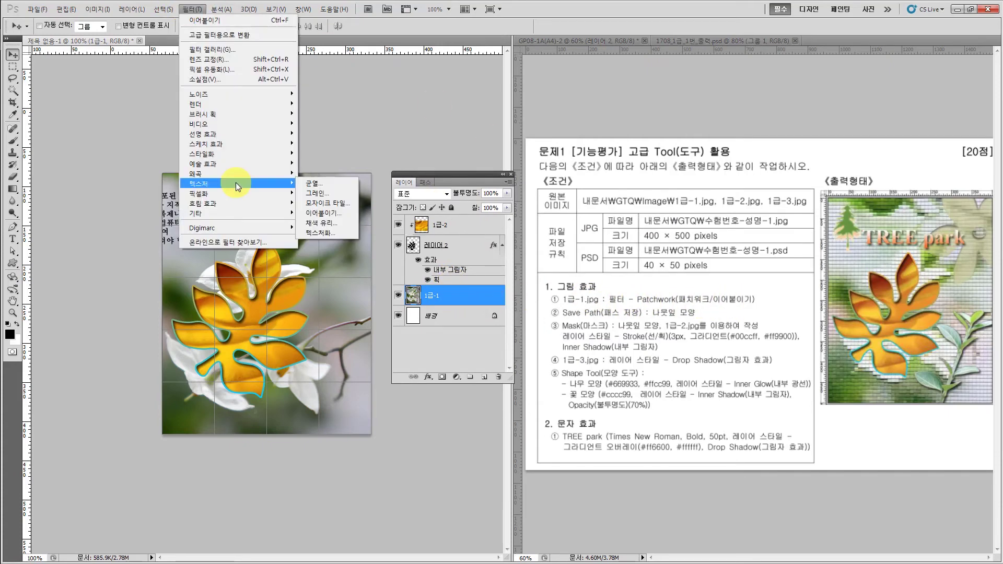
pyautogui.click(325, 214)
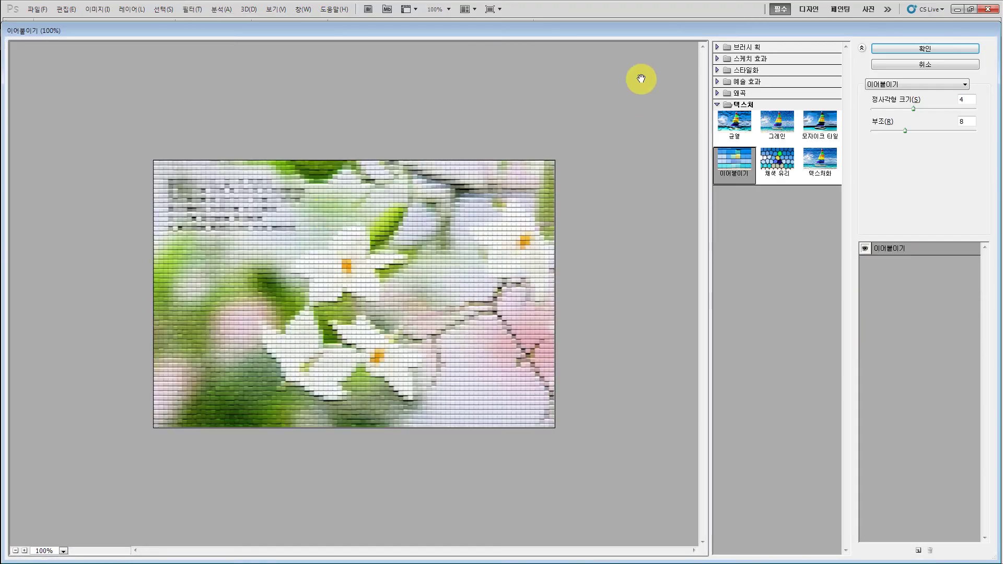
pyautogui.click(887, 49)
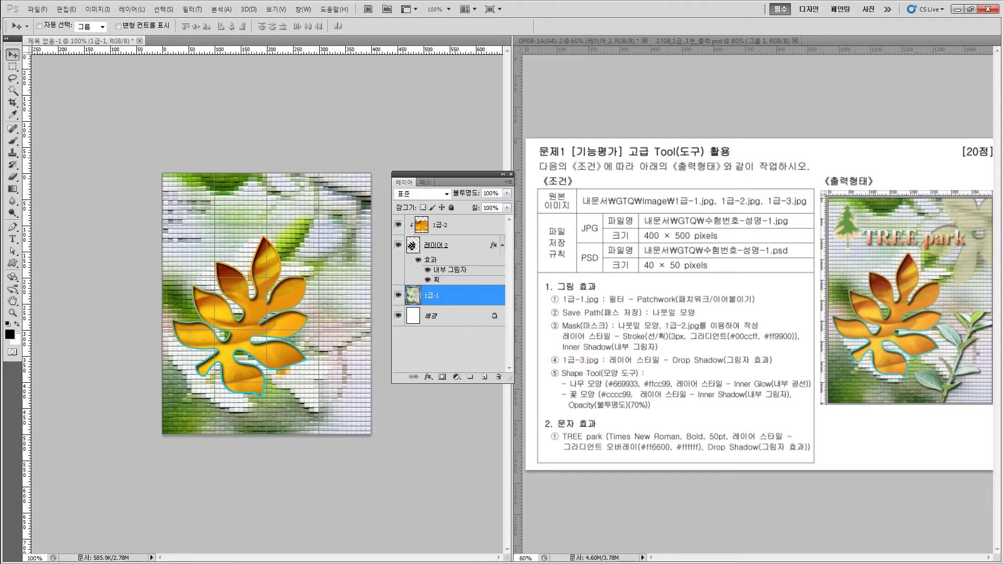
# Place the 1급-3 plant image in the leaf document, directly above the 1급-1 layer
pyautogui.hotkey('ctrl', 'o')
pyautogui.click(557, 401)
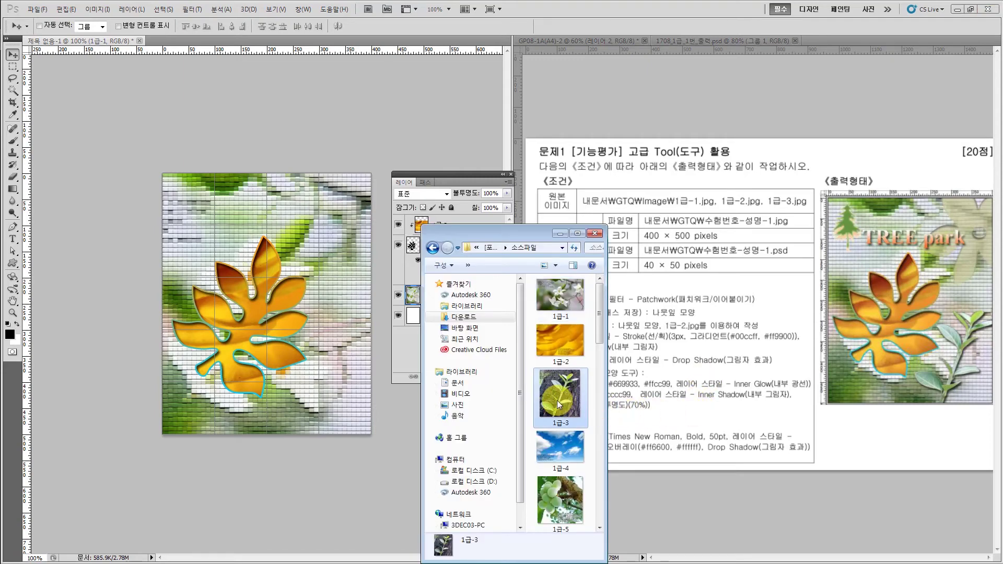
pyautogui.moveTo(557, 400); pyautogui.dragTo(329, 315)
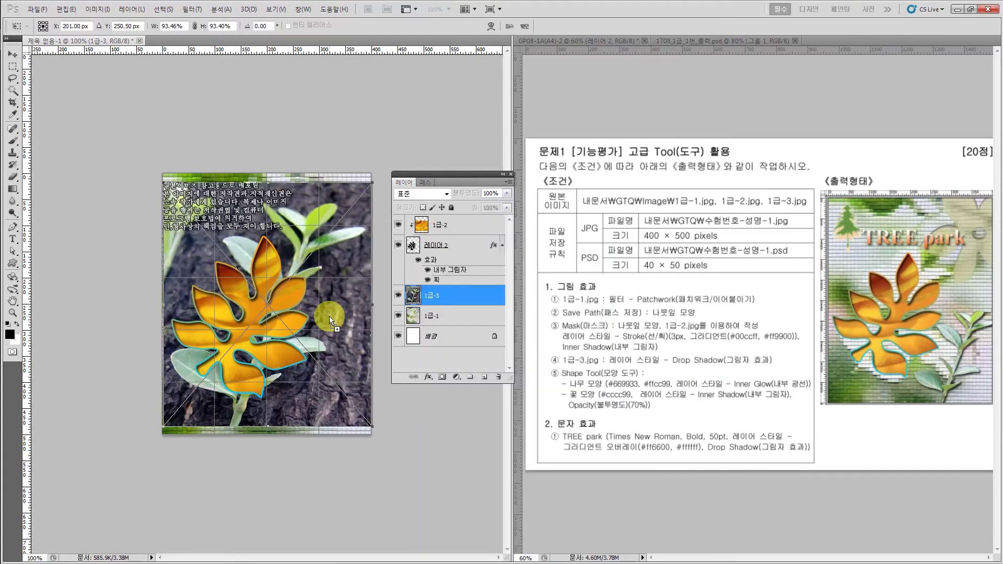
pyautogui.press('Return')
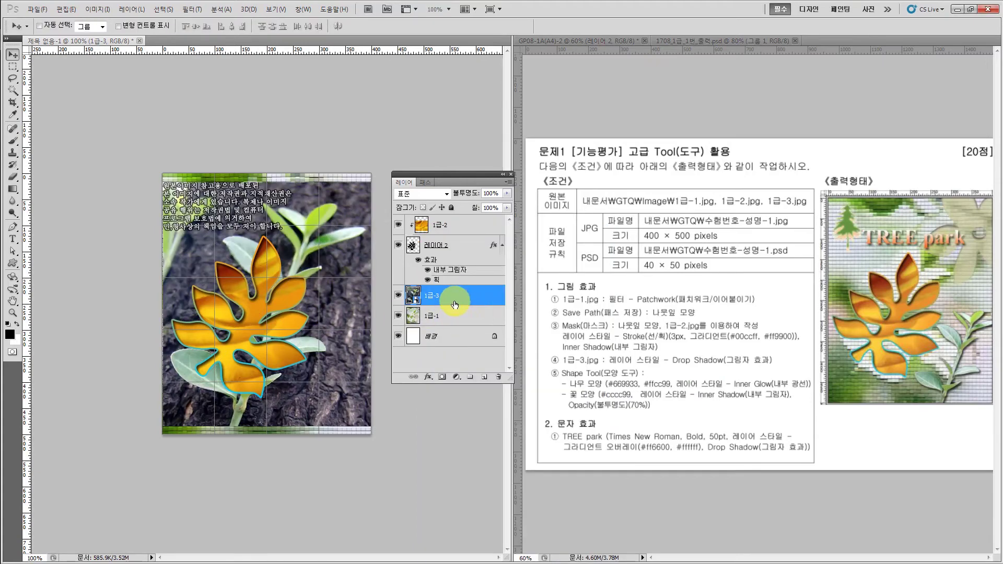
# Shrink the 1급-3 plant image and position it in the lower-right corner of the canvas
pyautogui.hotkey('ctrl', 't')
pyautogui.moveTo(162, 174); pyautogui.dragTo(243, 276)
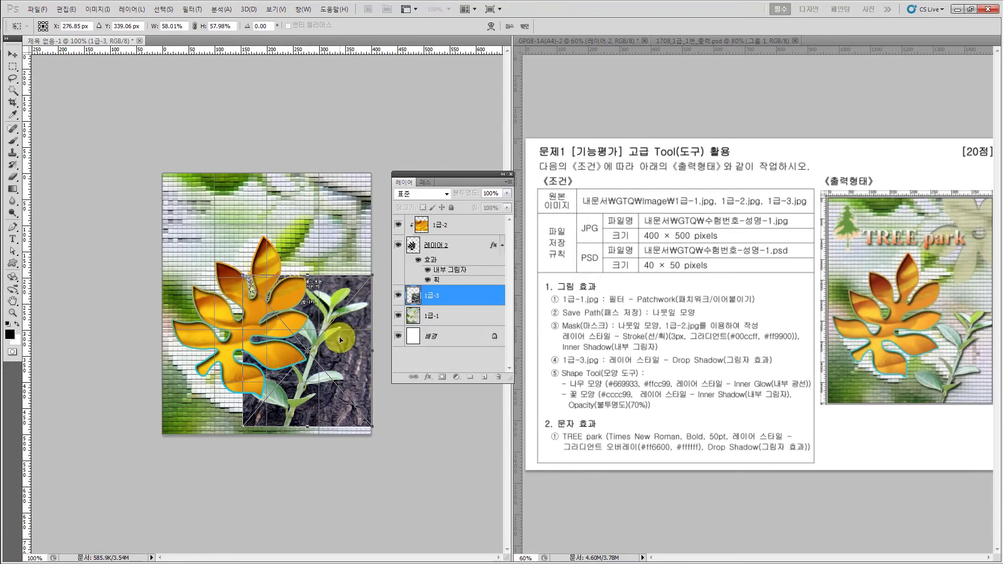
pyautogui.moveTo(343, 342); pyautogui.dragTo(353, 352)
pyautogui.moveTo(254, 277); pyautogui.dragTo(294, 345)
pyautogui.press('Return')
pyautogui.press('z')
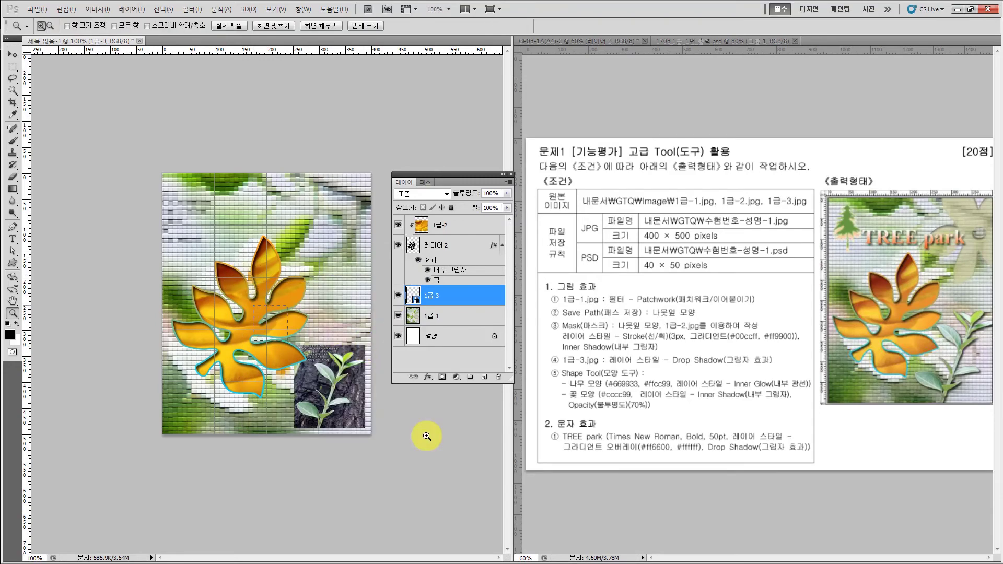
# Hide the 1급-2 image and the leaf layer so that nothing covers the plant image
pyautogui.moveTo(309, 393); pyautogui.dragTo(397, 366)
pyautogui.moveTo(415, 173); pyautogui.dragTo(522, 92)
pyautogui.scroll(-2, 434, 321)
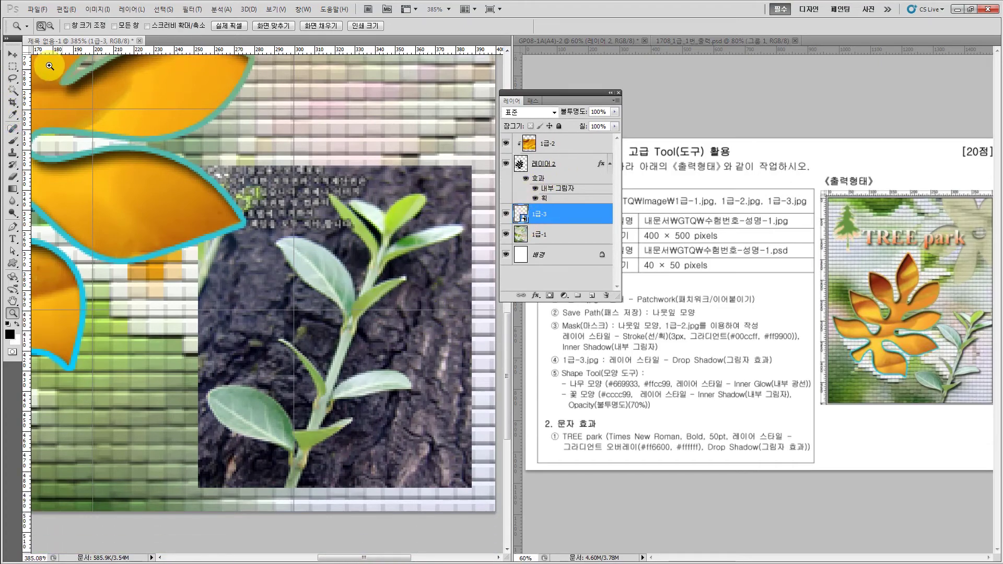
pyautogui.click(506, 143)
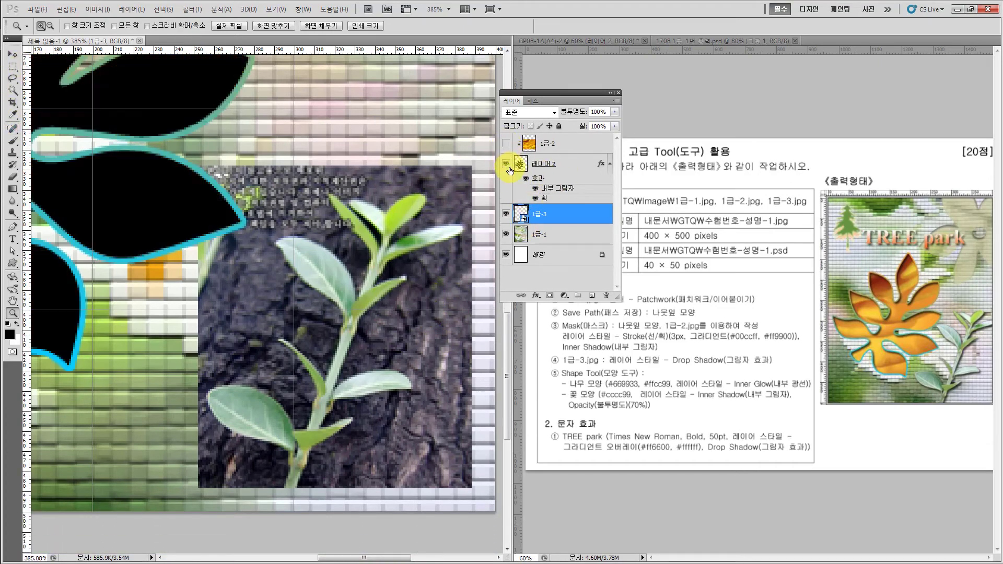
pyautogui.click(505, 164)
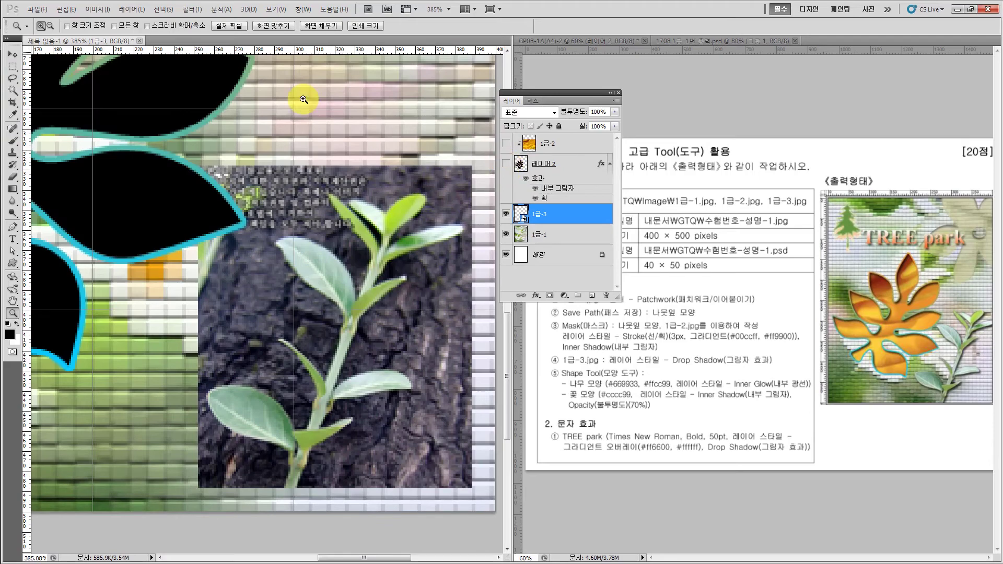
# Select the whole plant, leaves and stem, in the 1급-3 image with the Quick Selection tool
pyautogui.click(12, 54)
pyautogui.click(13, 92)
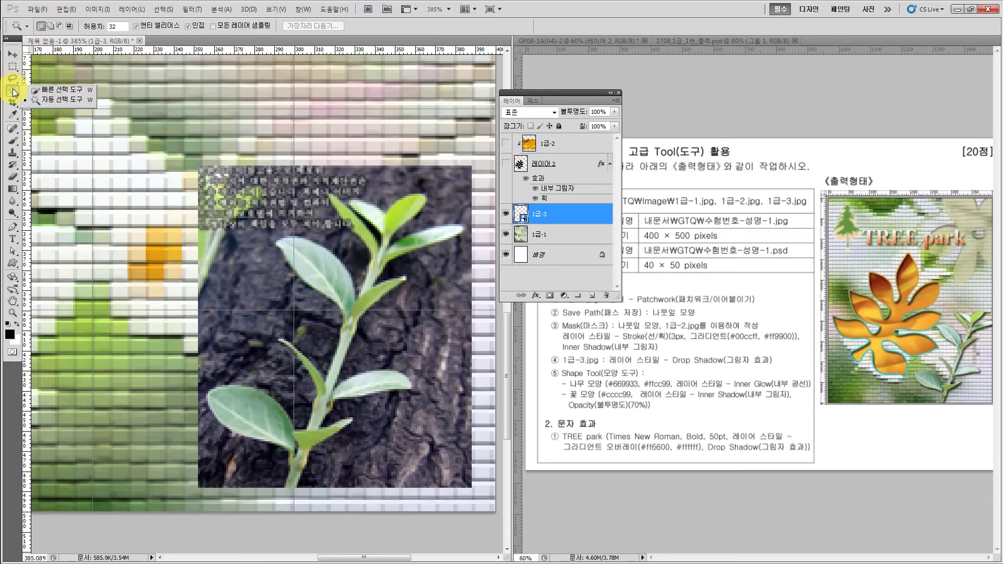
pyautogui.click(59, 89)
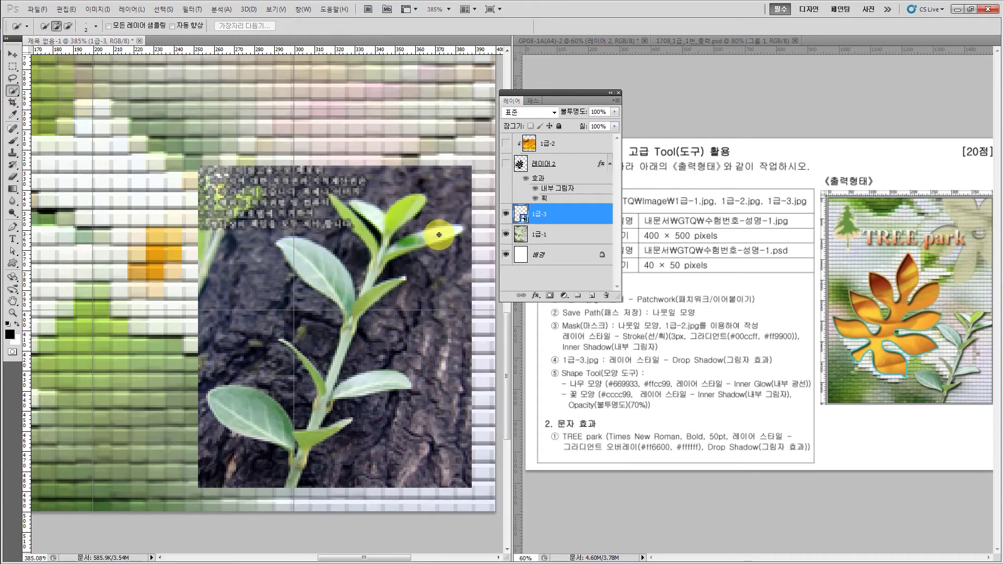
pyautogui.moveTo(439, 230)
pyautogui.mouseDown()
pyautogui.moveTo(404, 242)
pyautogui.moveTo(390, 215)
pyautogui.moveTo(370, 213)
pyautogui.moveTo(371, 252)
pyautogui.moveTo(346, 209)
pyautogui.moveTo(373, 286)
pyautogui.moveTo(359, 313)
pyautogui.moveTo(312, 286)
pyautogui.mouseUp()
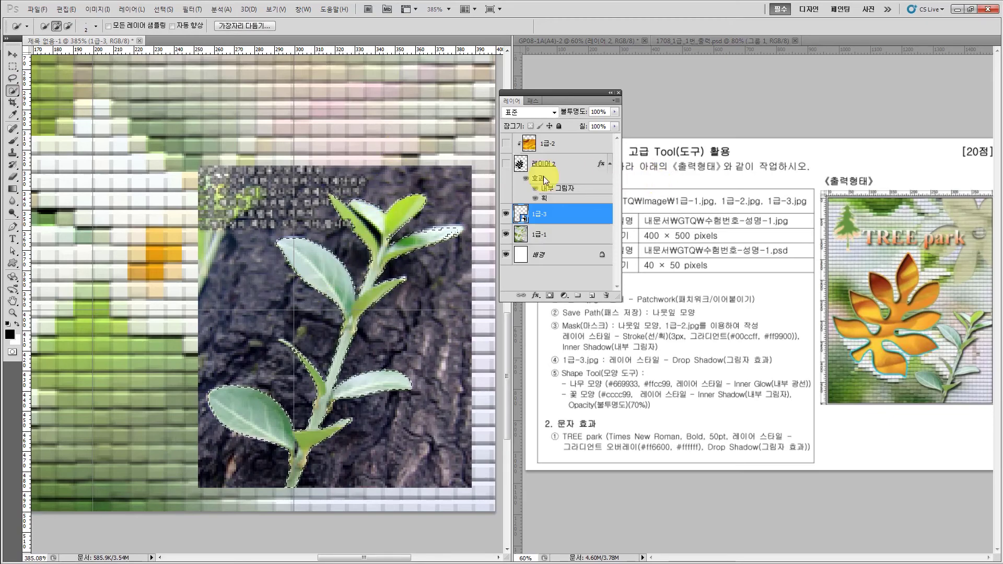
# Copy the selected plant to its own layer and delete the original 1급-3 layer
pyautogui.hotkey('ctrl', 'j')
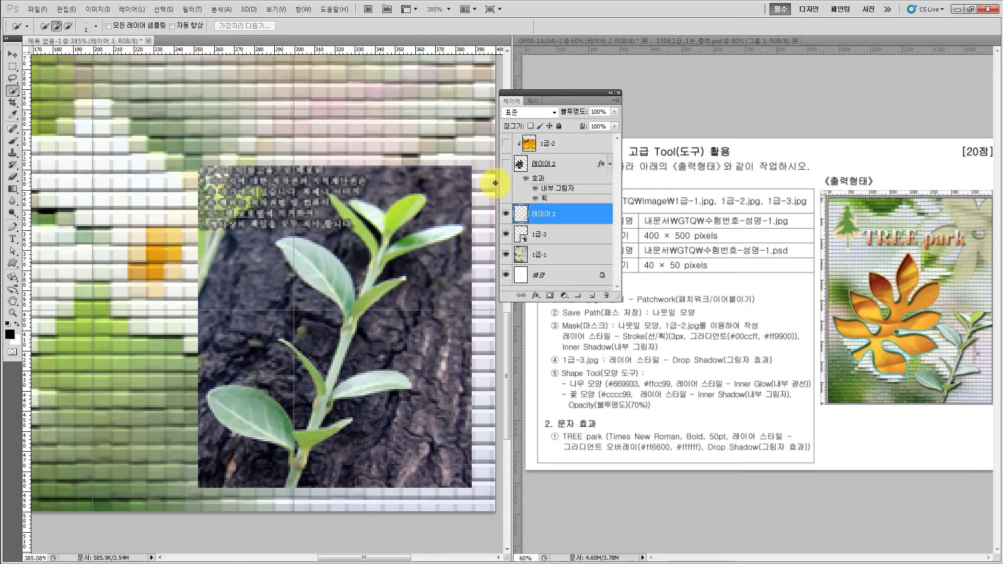
pyautogui.click(550, 238)
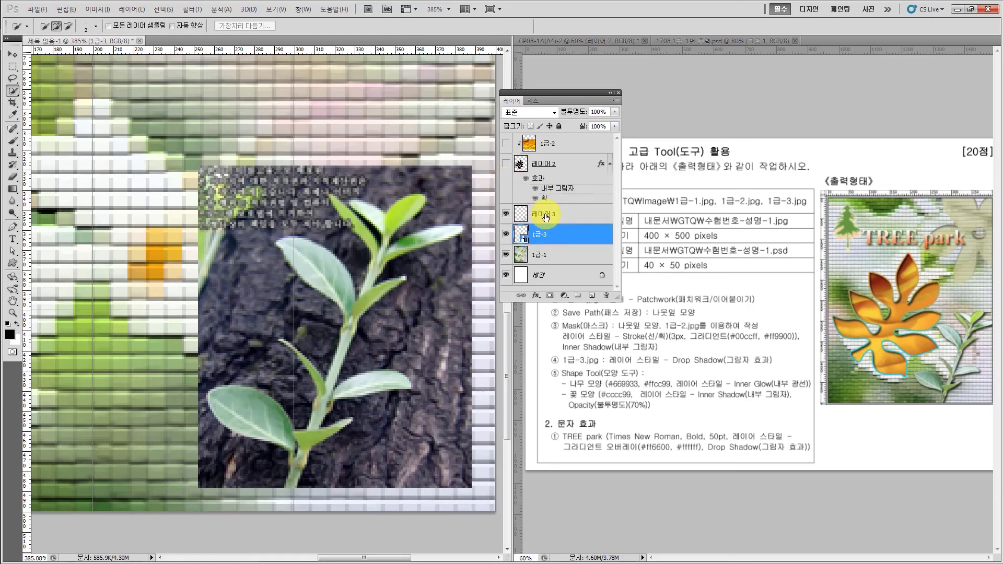
pyautogui.press('Delete')
pyautogui.click(545, 216)
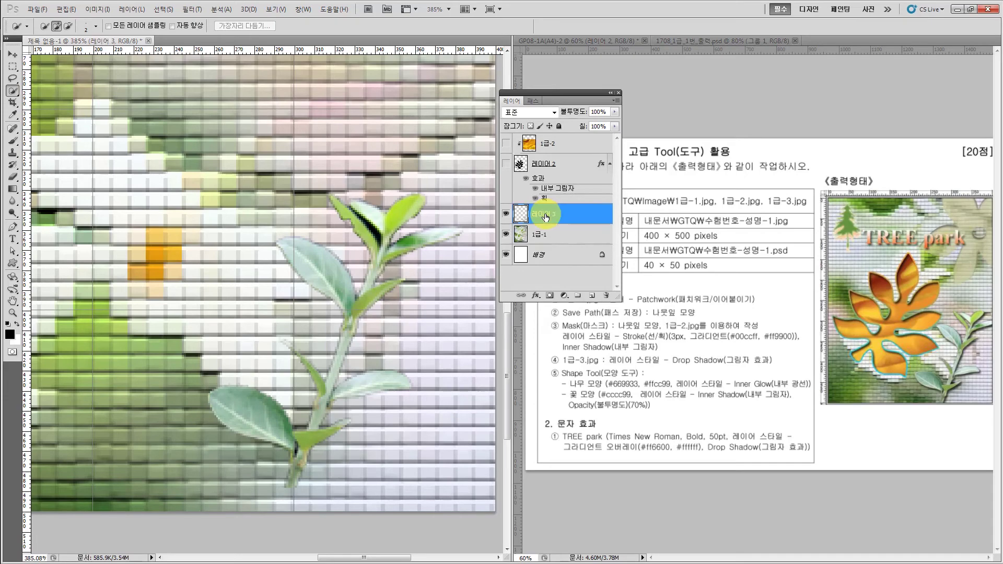
# Rename the cut-out plant's layer to 3 and show the hidden leaf and 1급-2 layers again
pyautogui.doubleClick(545, 215)
pyautogui.press('Return')
pyautogui.press('v')
pyautogui.hotkey('ctrl', '1')
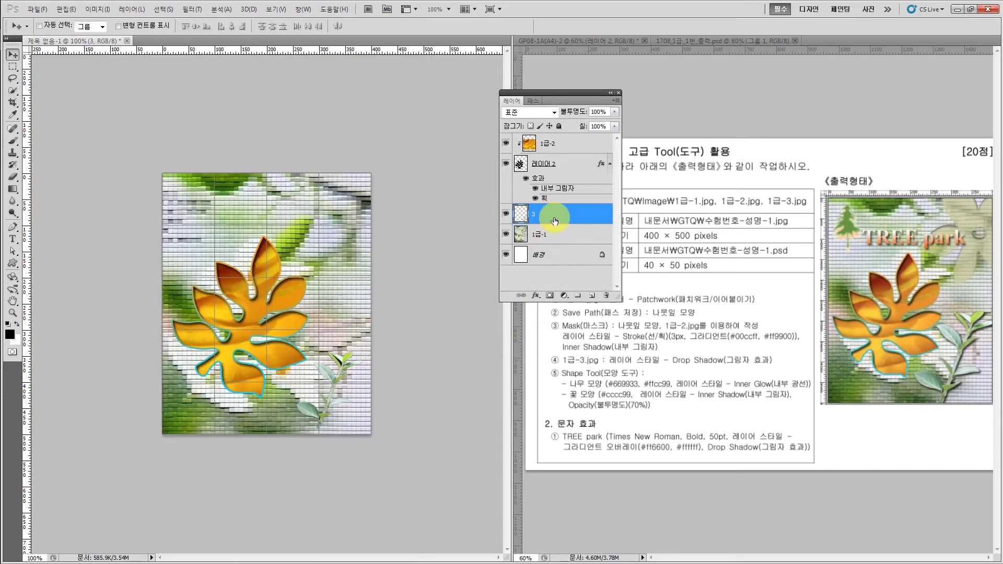
# Enlarge the cut-out plant with Free Transform and position it in the canvas's lower-right corner, matching the sample output
pyautogui.hotkey('ctrl', 't')
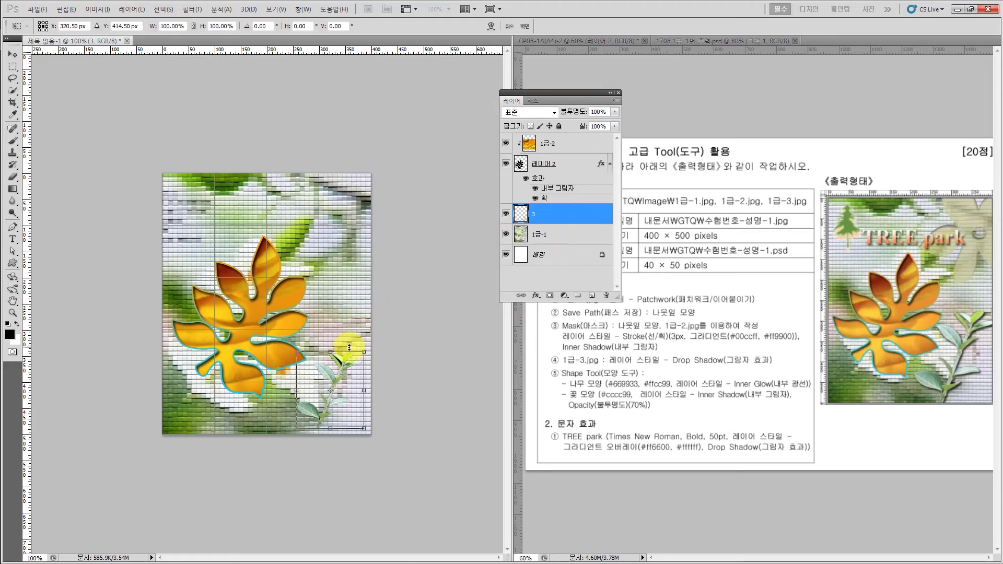
pyautogui.moveTo(363, 353); pyautogui.dragTo(339, 393)
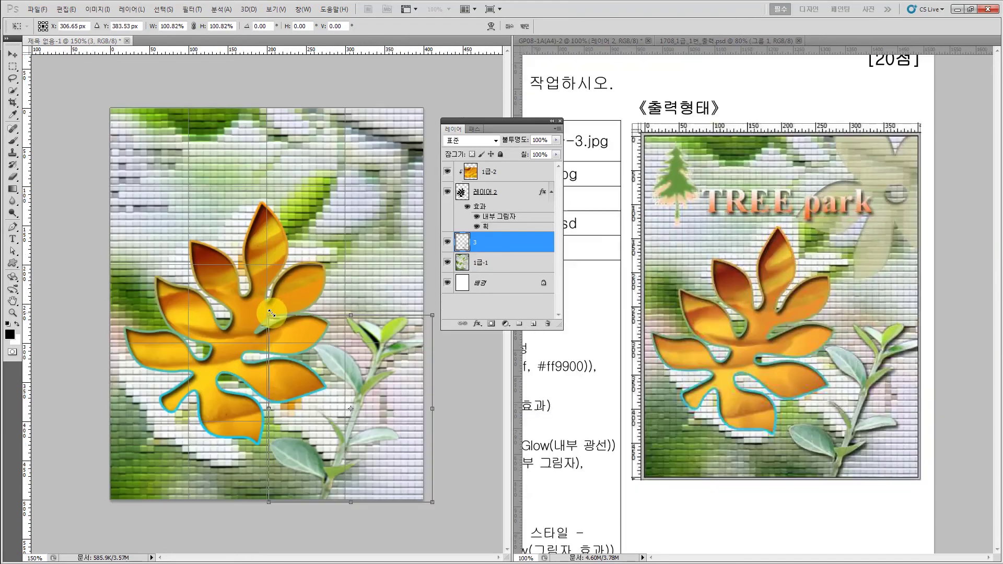
pyautogui.moveTo(271, 313); pyautogui.dragTo(273, 313)
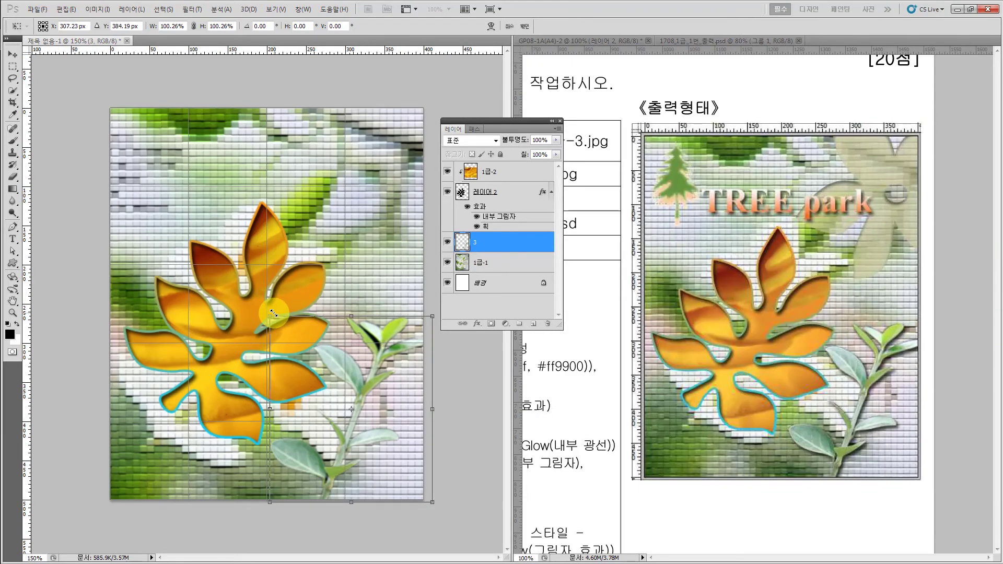
pyautogui.press('Return')
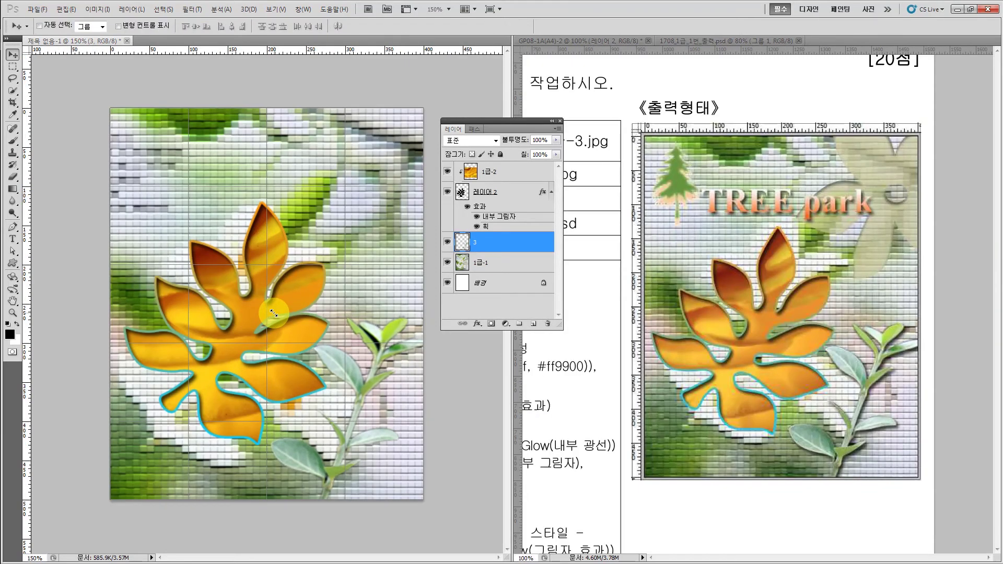
# Add a Drop Shadow to plant layer 3 with 75% opacity, 120° angle, 5 px distance and 5 px size
pyautogui.click(596, 354)
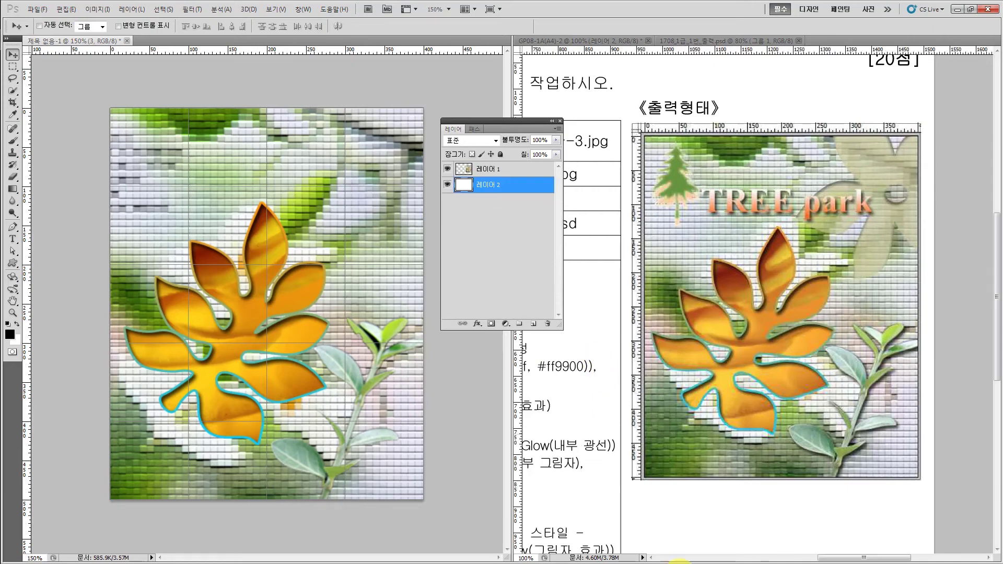
pyautogui.moveTo(839, 556); pyautogui.dragTo(762, 559)
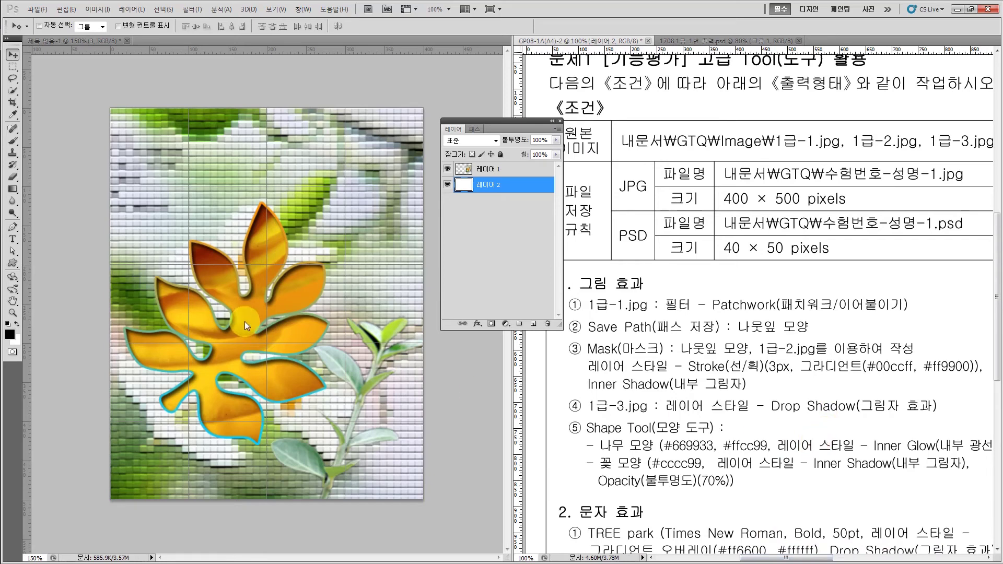
pyautogui.click(252, 243)
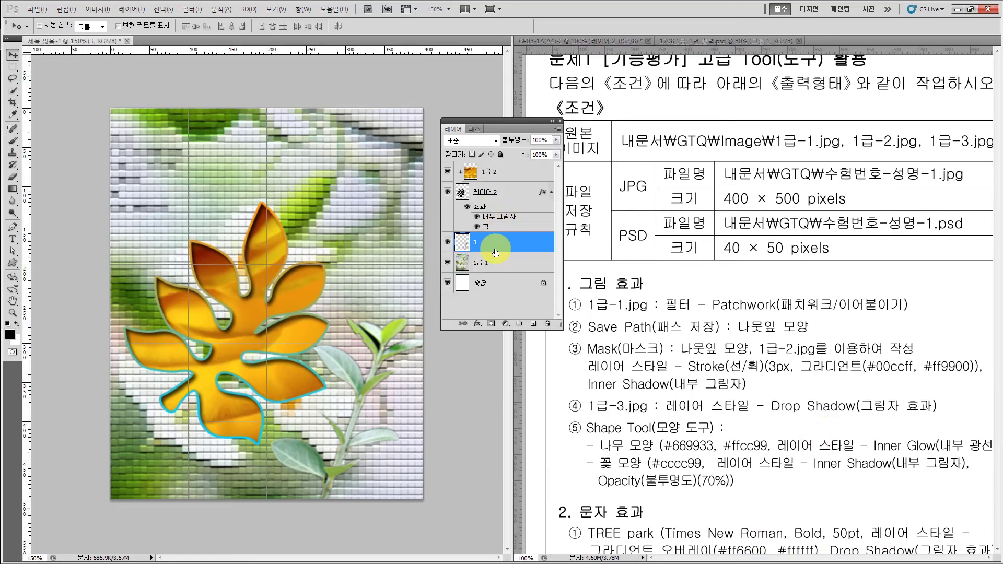
pyautogui.click(479, 324)
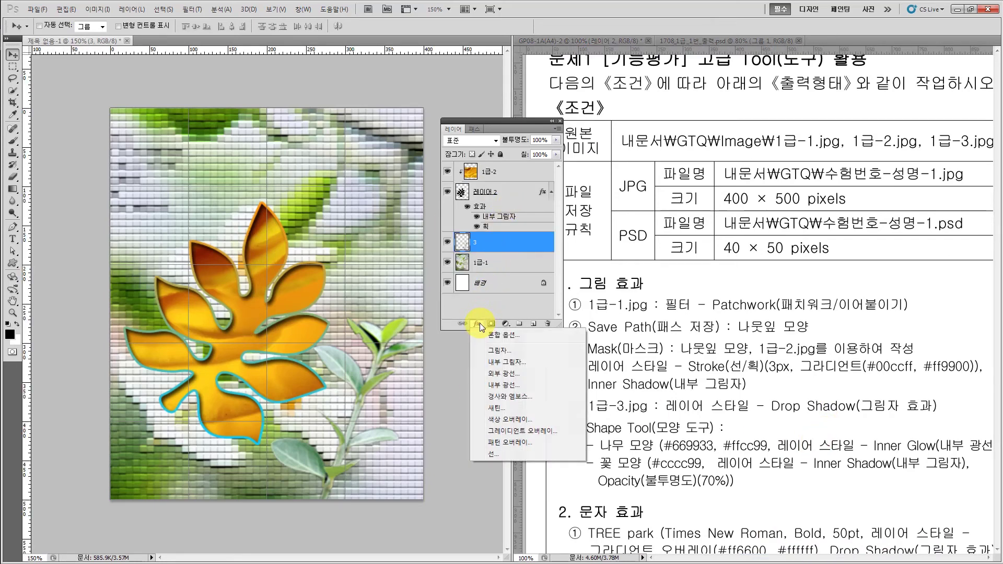
pyautogui.click(494, 350)
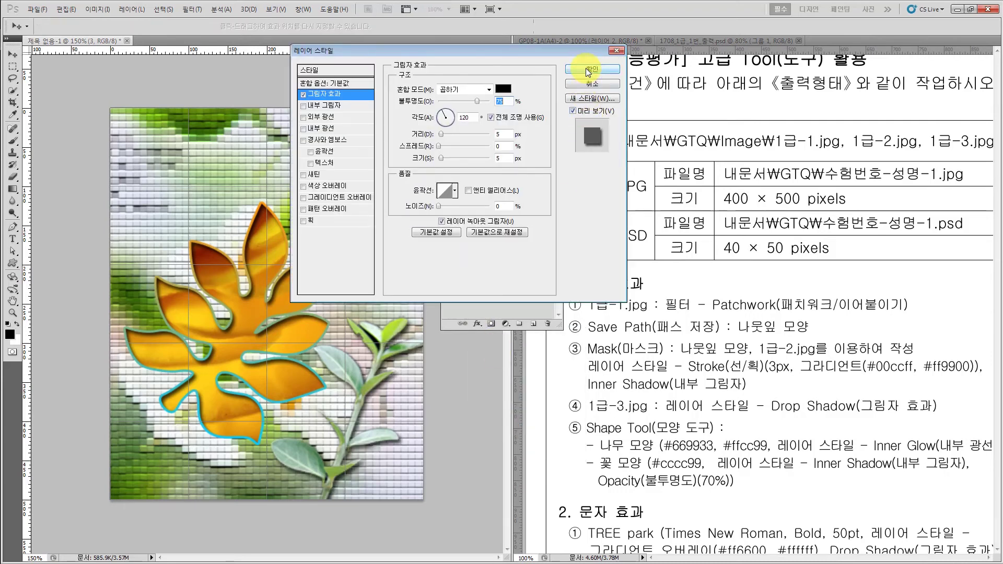
pyautogui.click(585, 68)
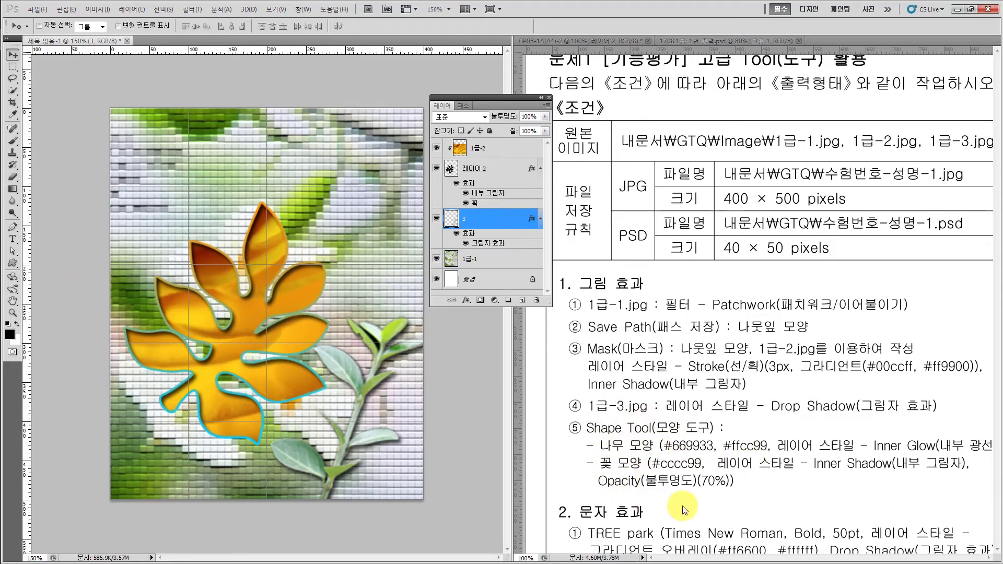
# Draw the custom tree shape, about 65 px tall, near the canvas's upper-left corner and position it like the sample
pyautogui.click(591, 533)
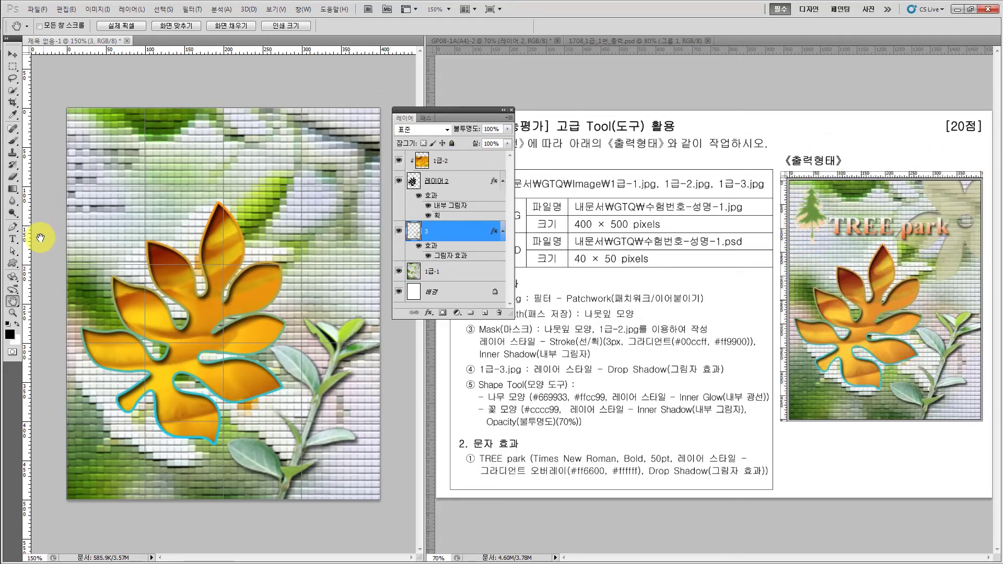
pyautogui.click(14, 267)
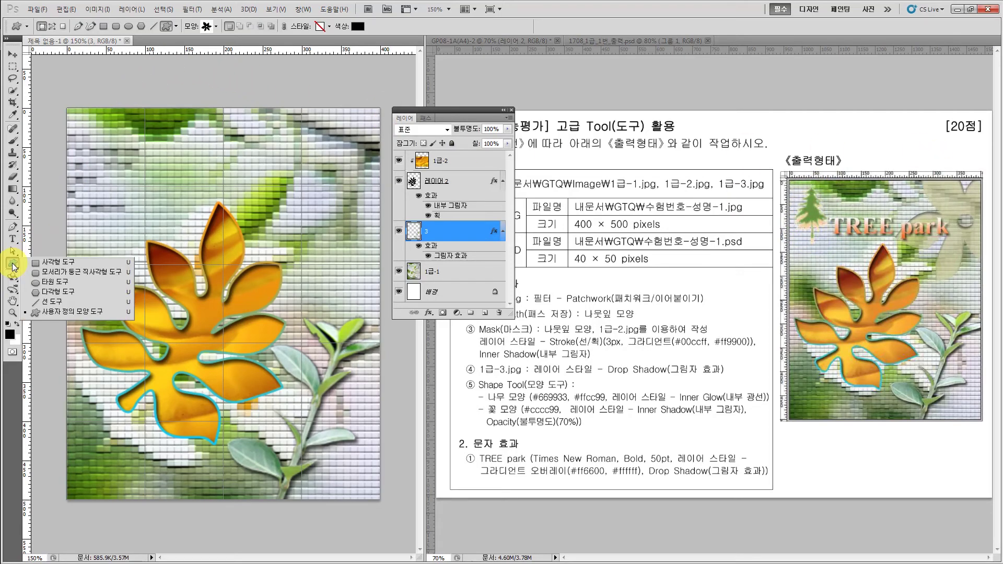
pyautogui.click(61, 310)
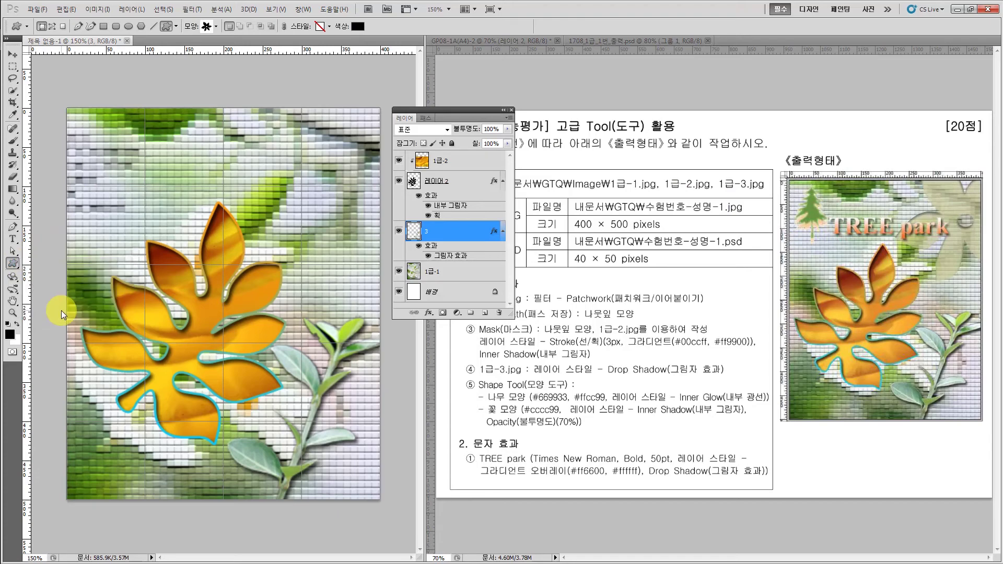
pyautogui.click(215, 26)
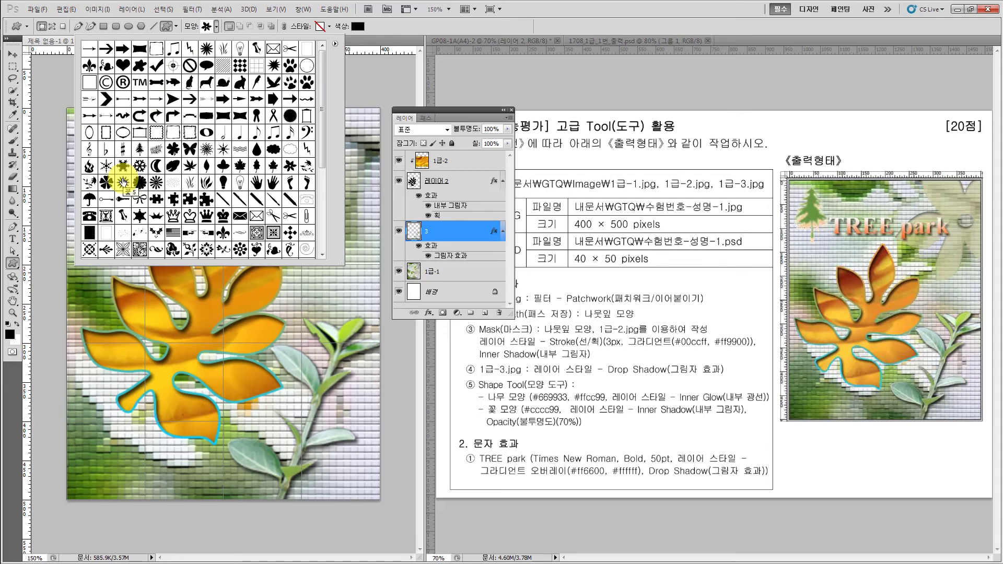
pyautogui.scroll(-3, 321, 114)
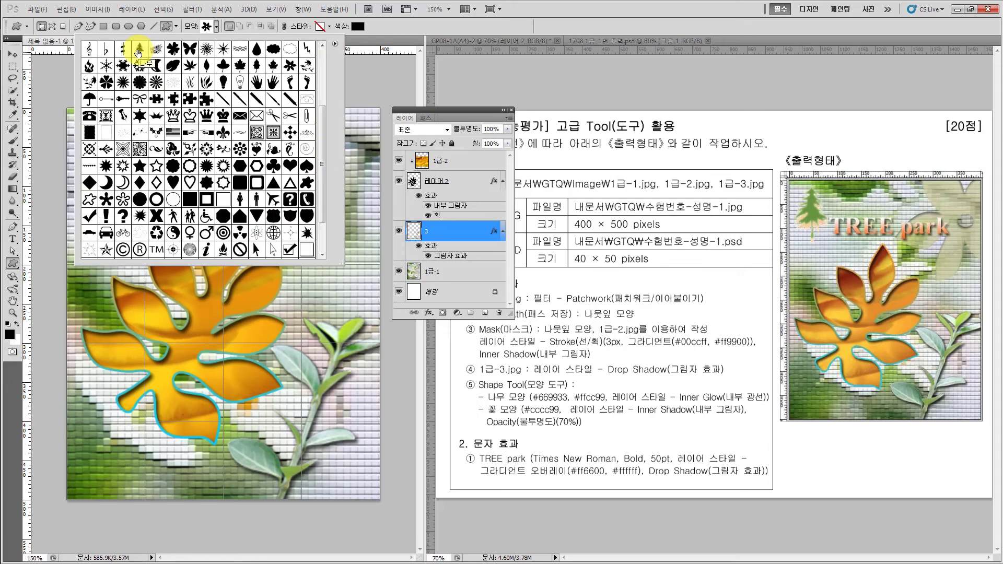
pyautogui.click(139, 50)
pyautogui.doubleClick(138, 50)
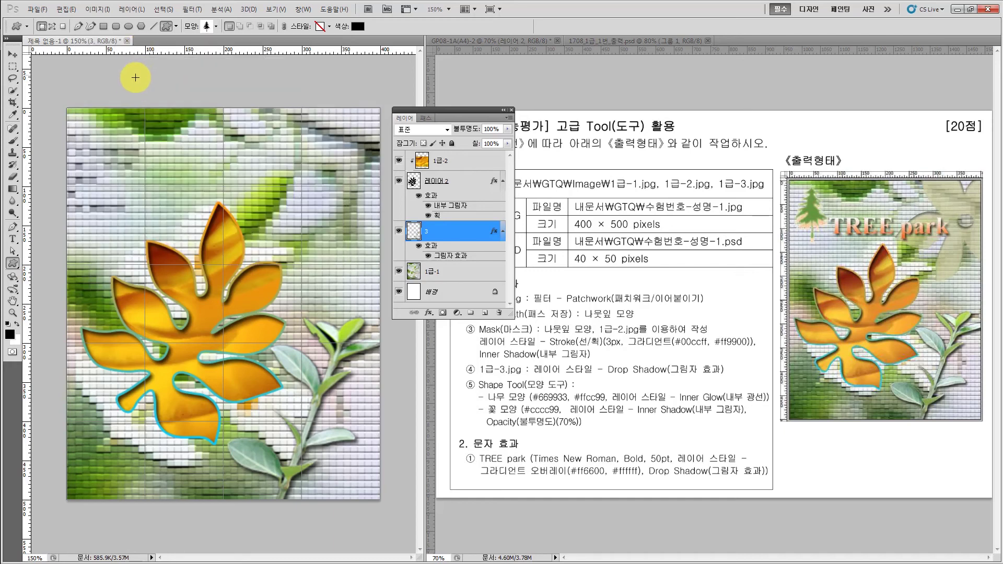
pyautogui.moveTo(107, 153); pyautogui.dragTo(134, 197)
pyautogui.click(13, 53)
pyautogui.moveTo(86, 138); pyautogui.dragTo(77, 138)
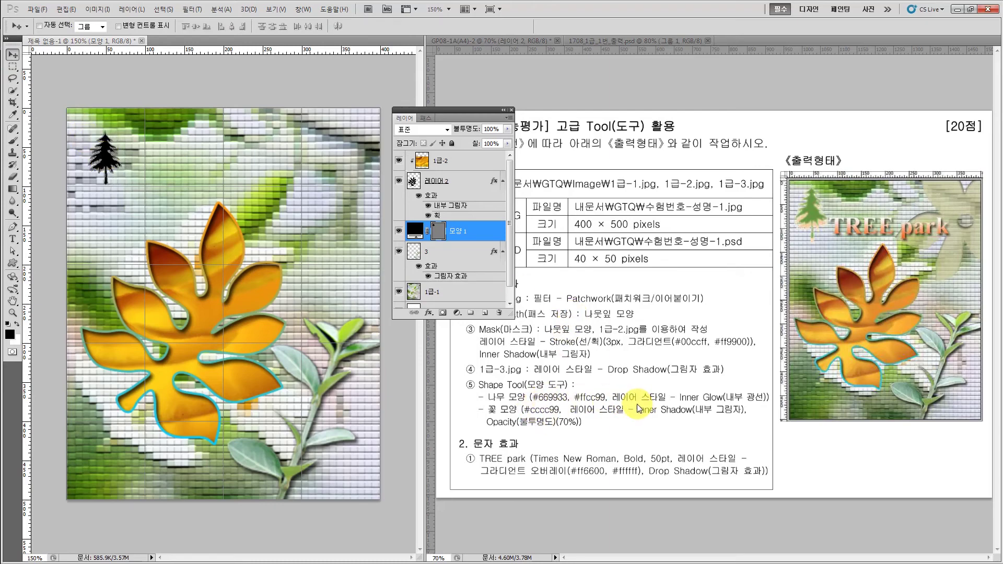
# Set the tree shape's fill color to #669933
pyautogui.doubleClick(415, 232)
pyautogui.write('6')
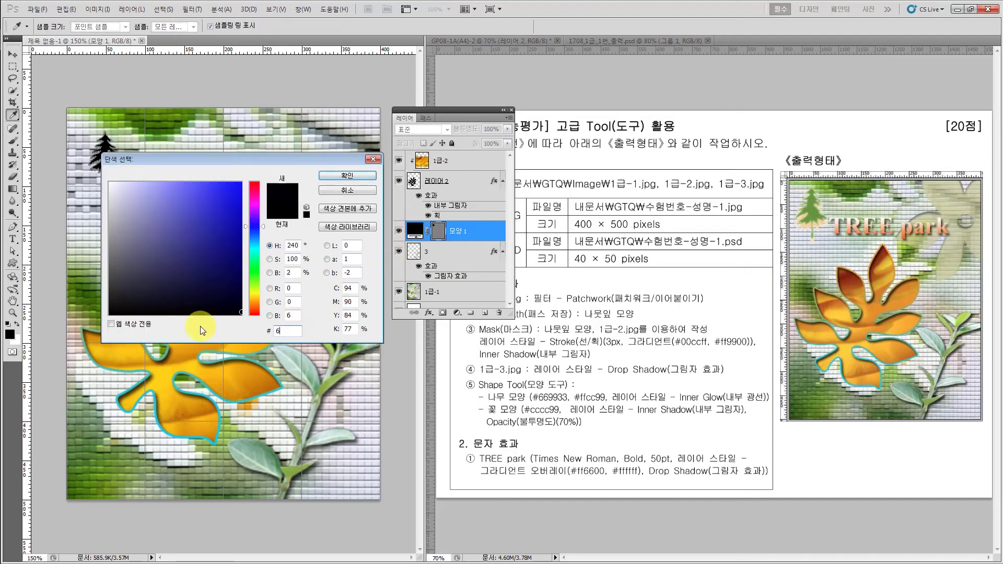
pyautogui.write('69933')
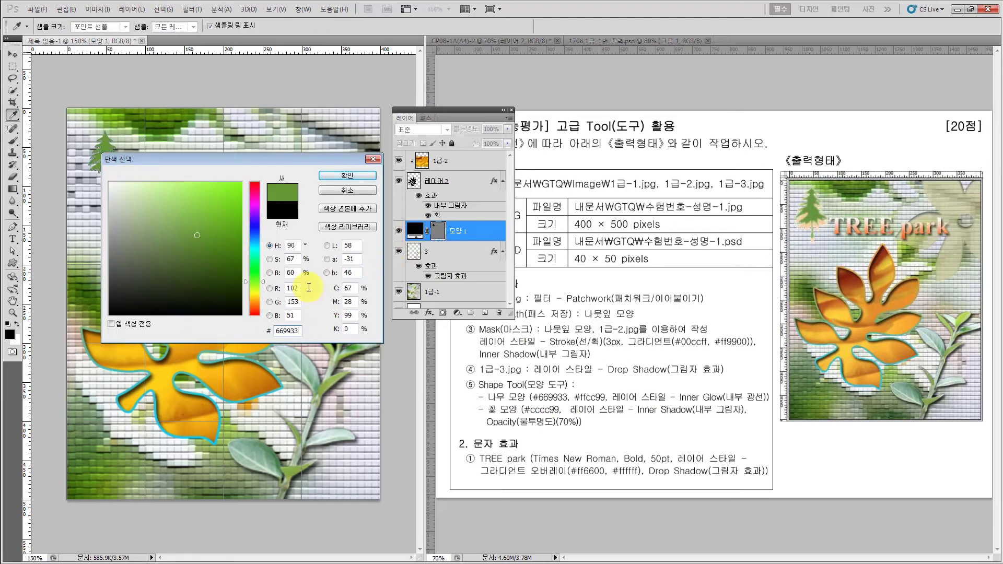
pyautogui.click(350, 175)
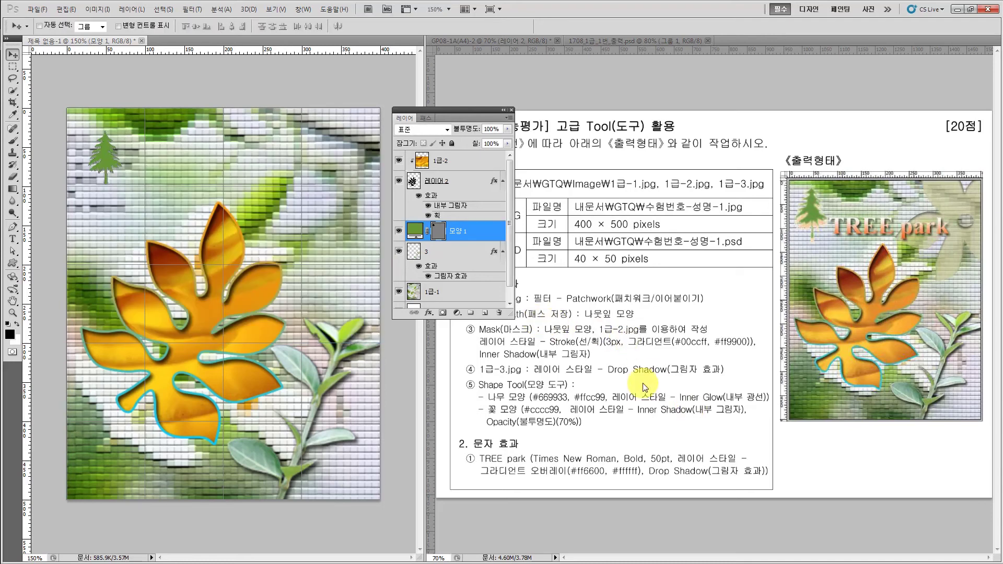
# Add an Inner Glow layer style with default settings to the green tree shape
pyautogui.click(432, 313)
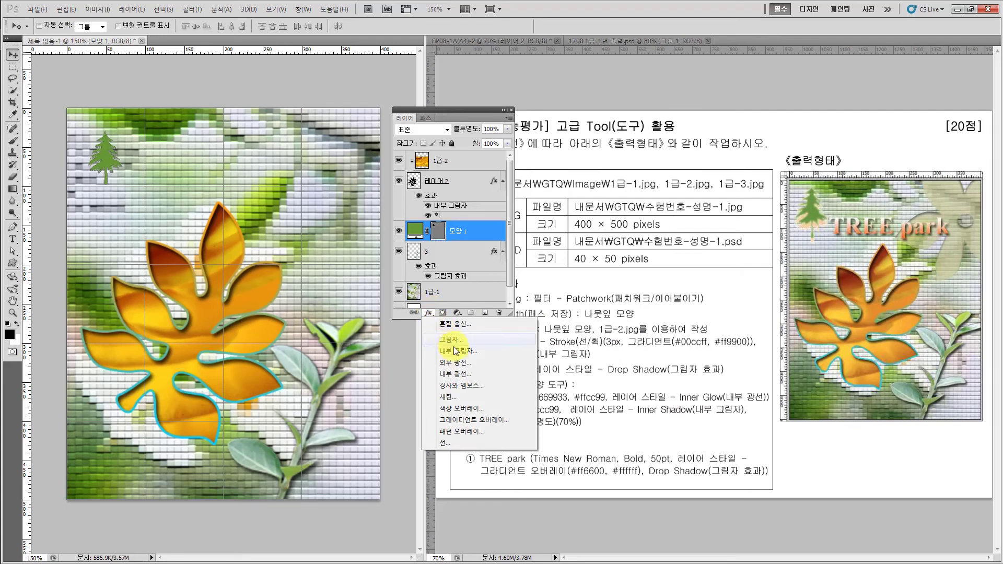
pyautogui.click(456, 375)
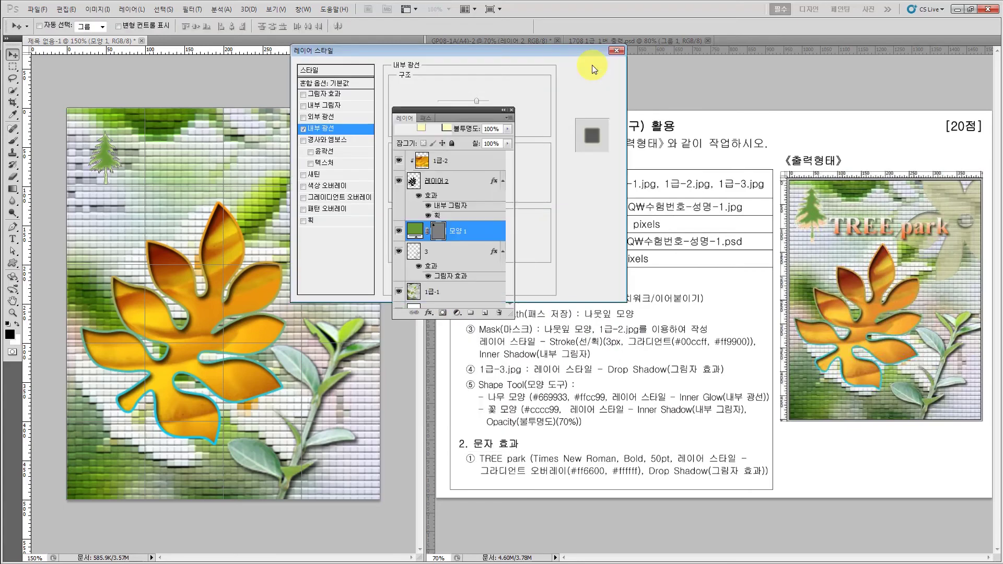
pyautogui.click(591, 65)
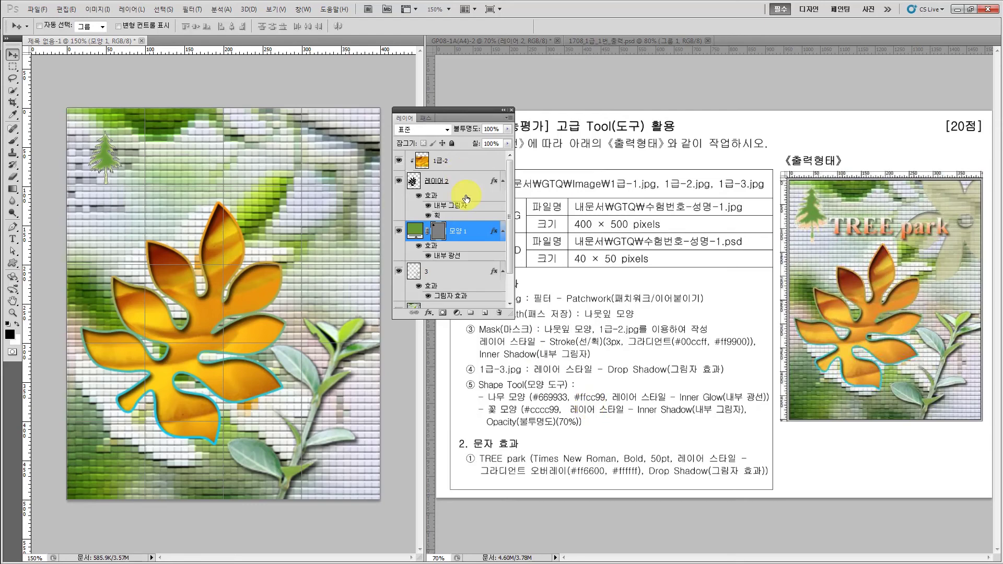
# Duplicate the green tree shape layer
pyautogui.rightClick(470, 234)
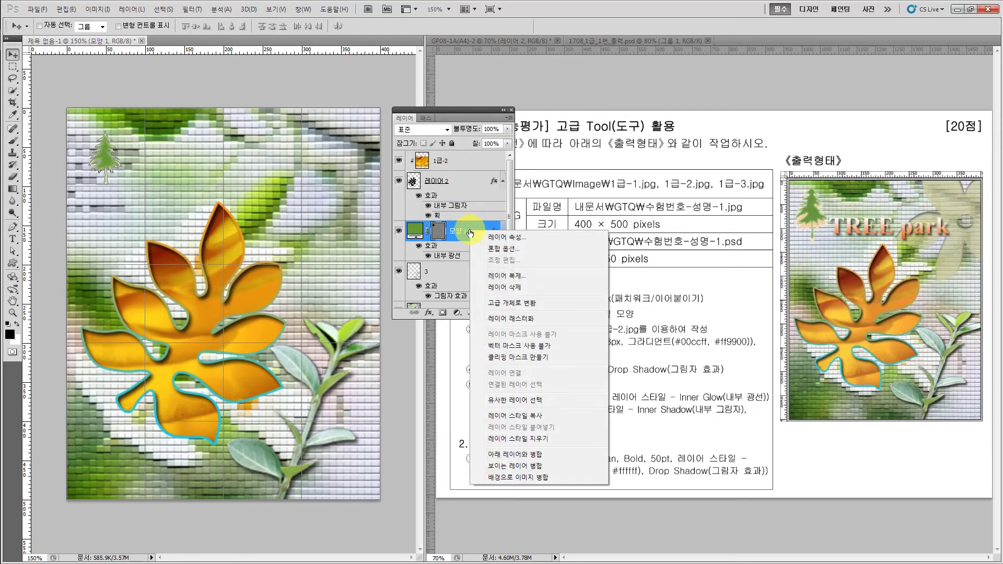
pyautogui.click(507, 273)
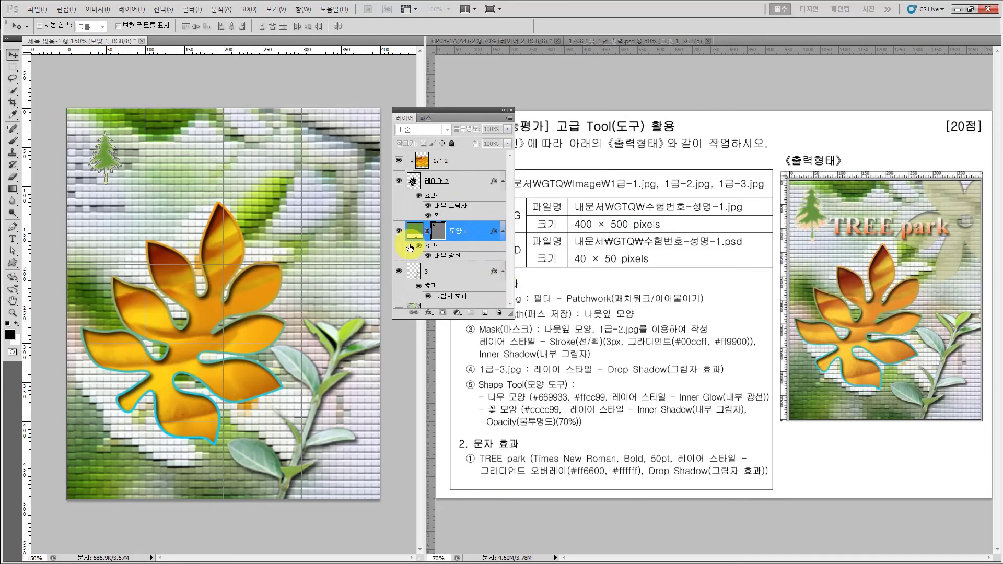
pyautogui.click(376, 128)
# Set the fill color of the lower tree shape, the original beneath its copy, to #ffcc99
pyautogui.click(416, 272)
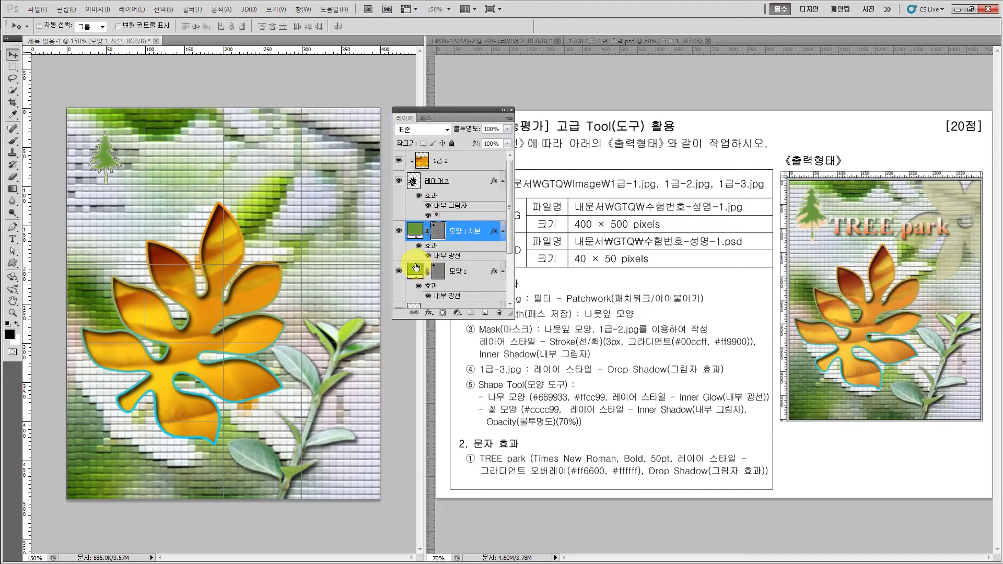
pyautogui.doubleClick(416, 268)
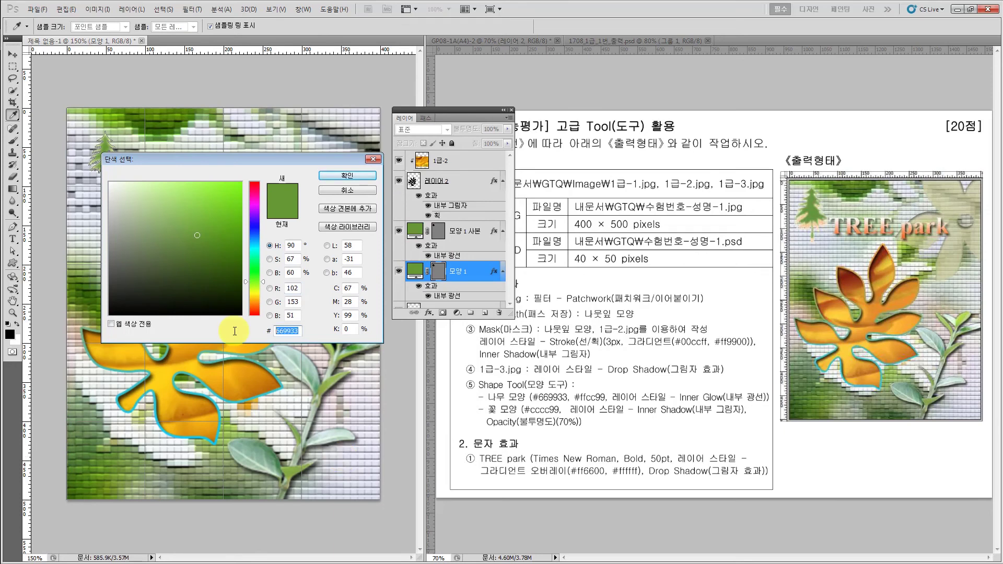
pyautogui.write('ffcc')
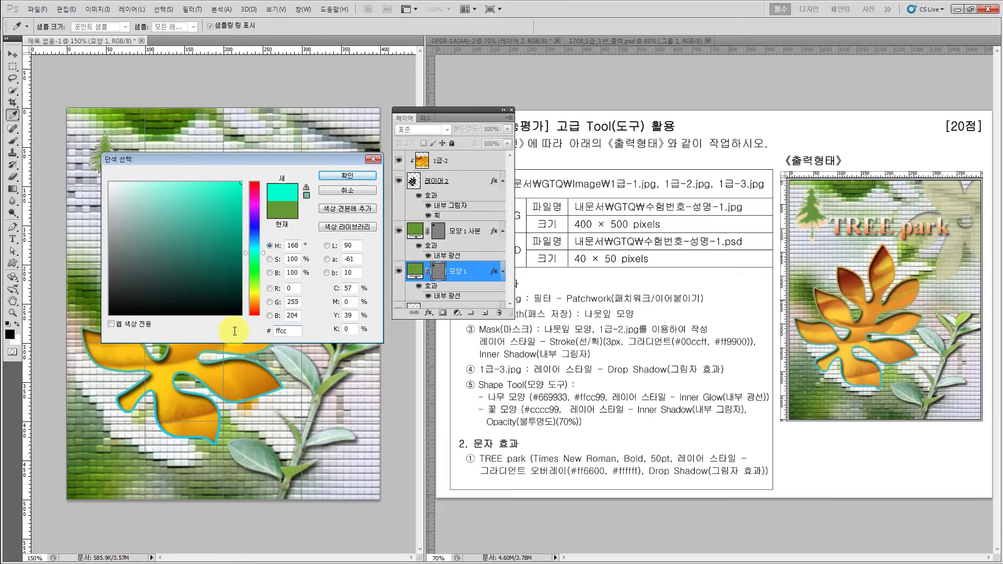
pyautogui.write('99')
pyautogui.click(341, 176)
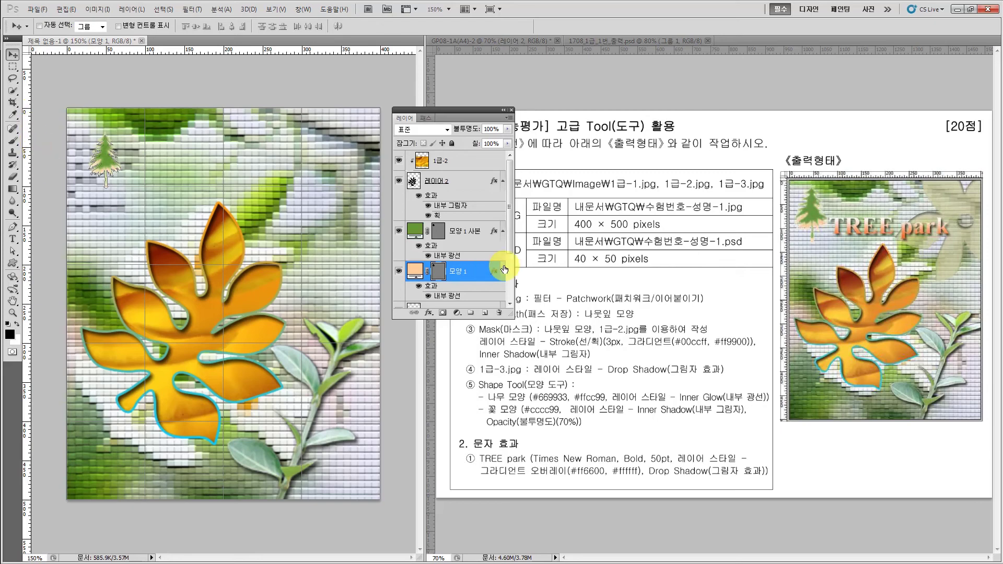
# Position the green and peach tree shapes near the canvas's upper-left corner like the sample, selecting both shape layers
pyautogui.keyDown('shift'); pyautogui.click(465, 230); pyautogui.keyUp('shift')
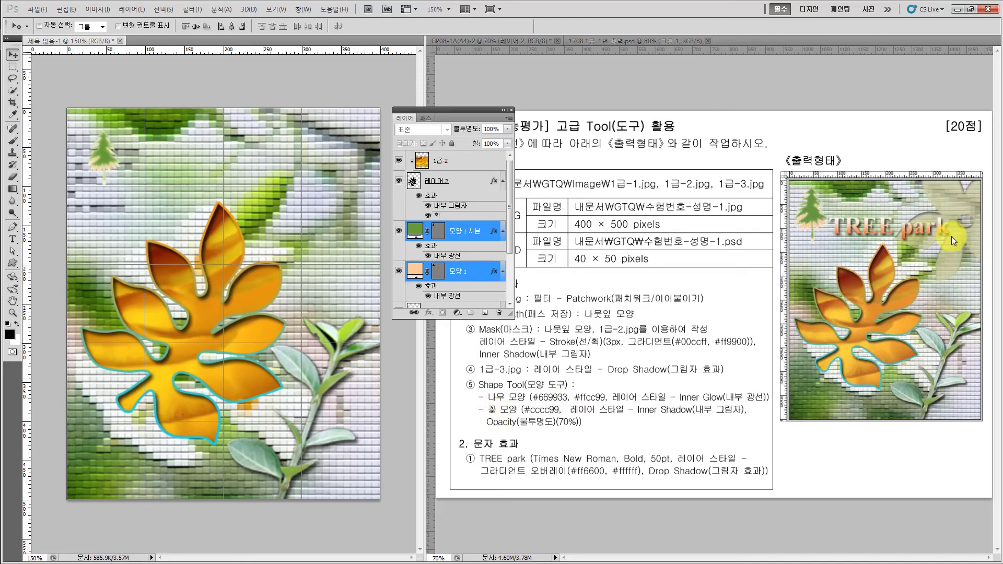
pyautogui.moveTo(471, 111); pyautogui.dragTo(529, 86)
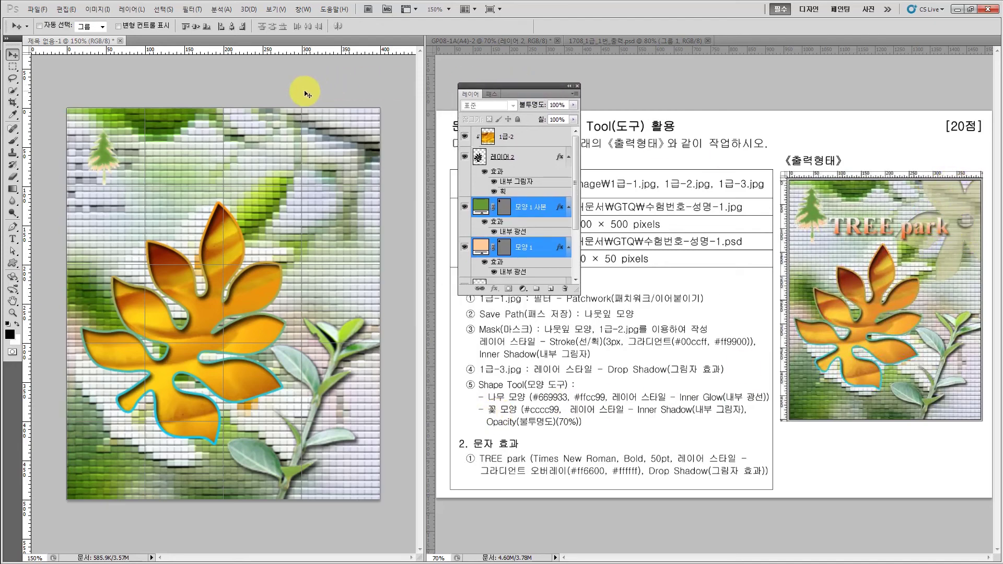
pyautogui.click(543, 207)
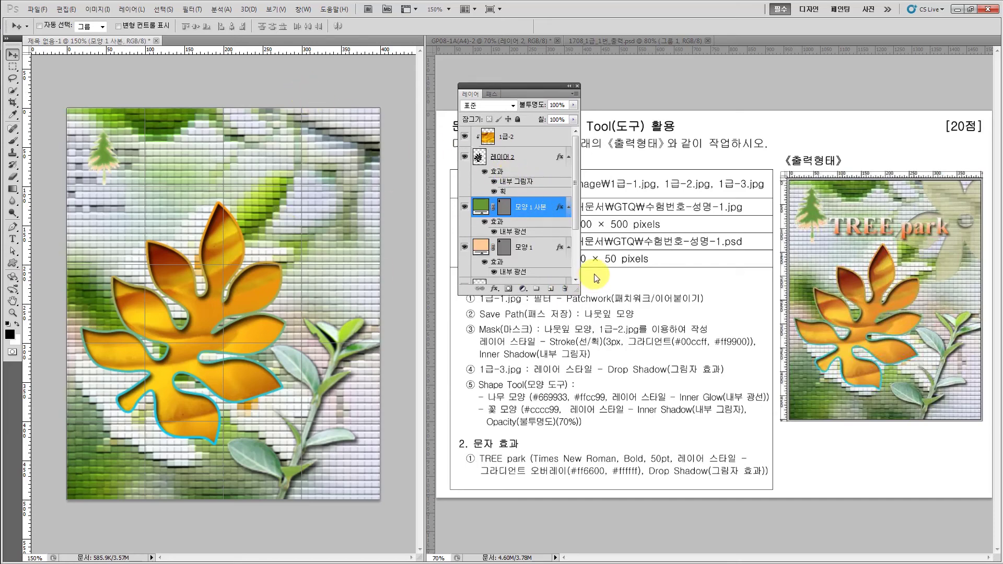
# Draw the custom five-petal flower shape, about 170 px tall, across the canvas's upper-right corner, directly above plant layer 3
pyautogui.moveTo(572, 294); pyautogui.dragTo(572, 343)
pyautogui.click(522, 288)
pyautogui.click(13, 262)
pyautogui.click(42, 312)
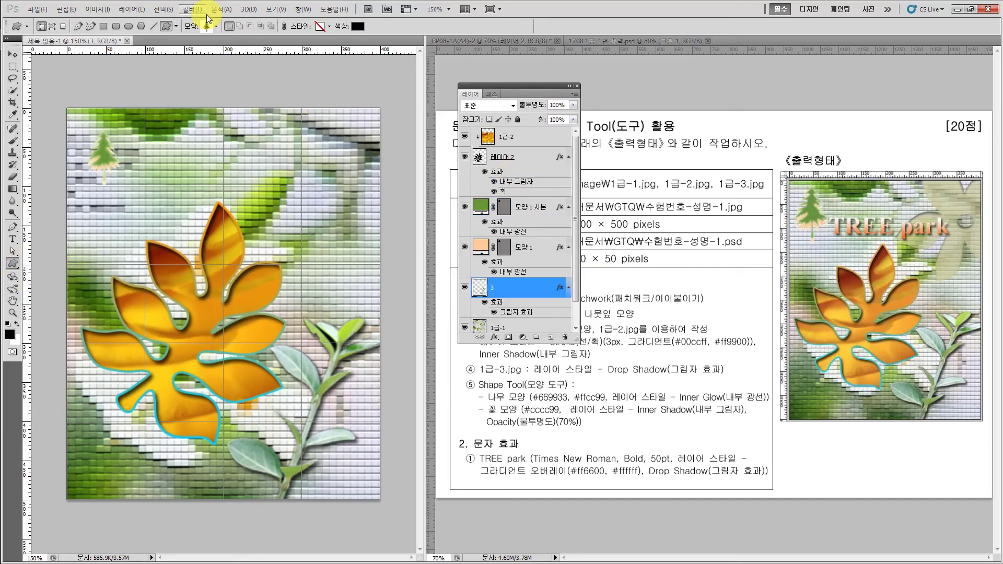
pyautogui.click(216, 25)
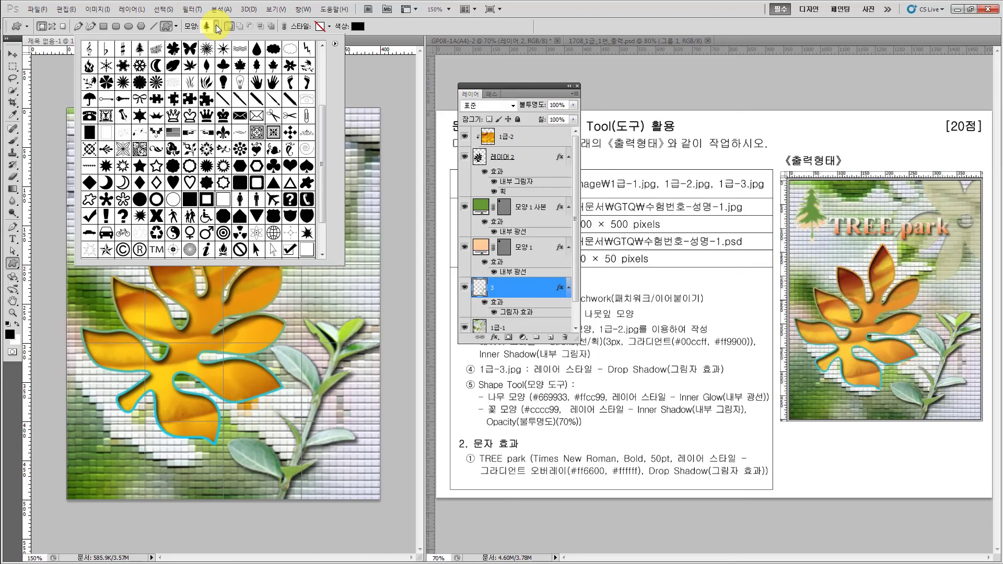
pyautogui.click(290, 67)
pyautogui.press('Return')
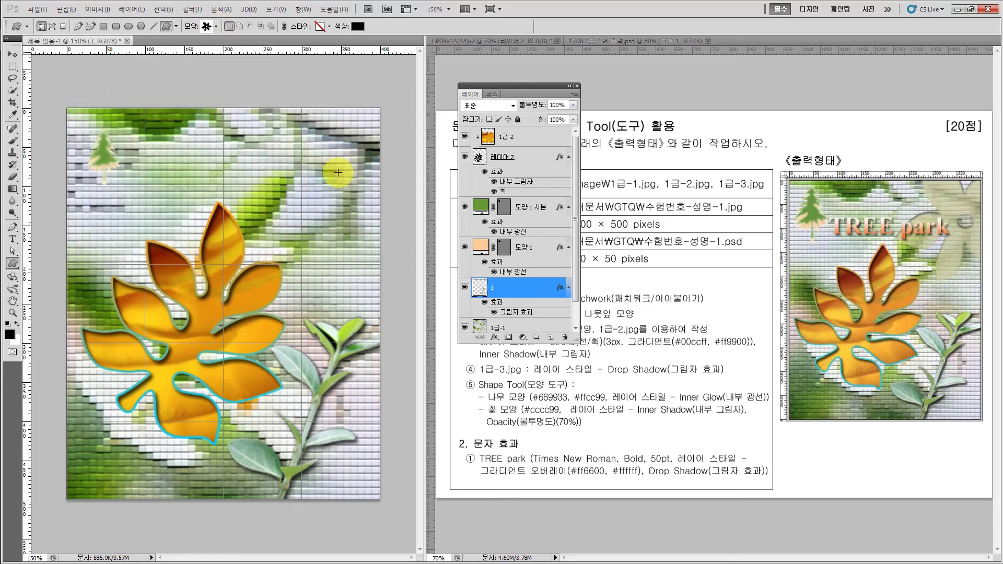
pyautogui.moveTo(290, 203); pyautogui.dragTo(473, 74)
# Transform the flower shape to about 190 px tall and reposition it over the canvas's upper-right corner like the sample
pyautogui.hotkey('ctrl', 't')
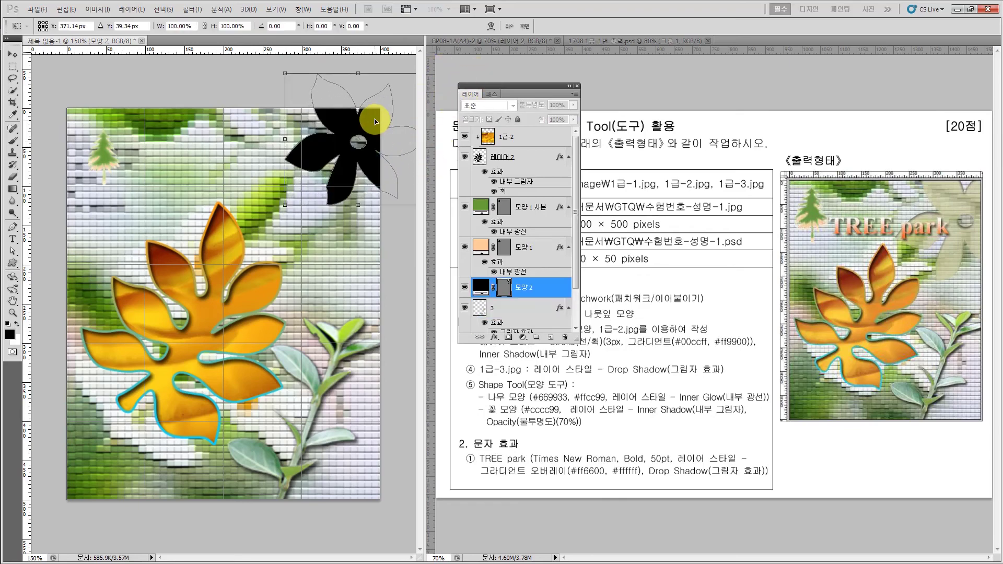
pyautogui.moveTo(381, 112); pyautogui.dragTo(377, 125)
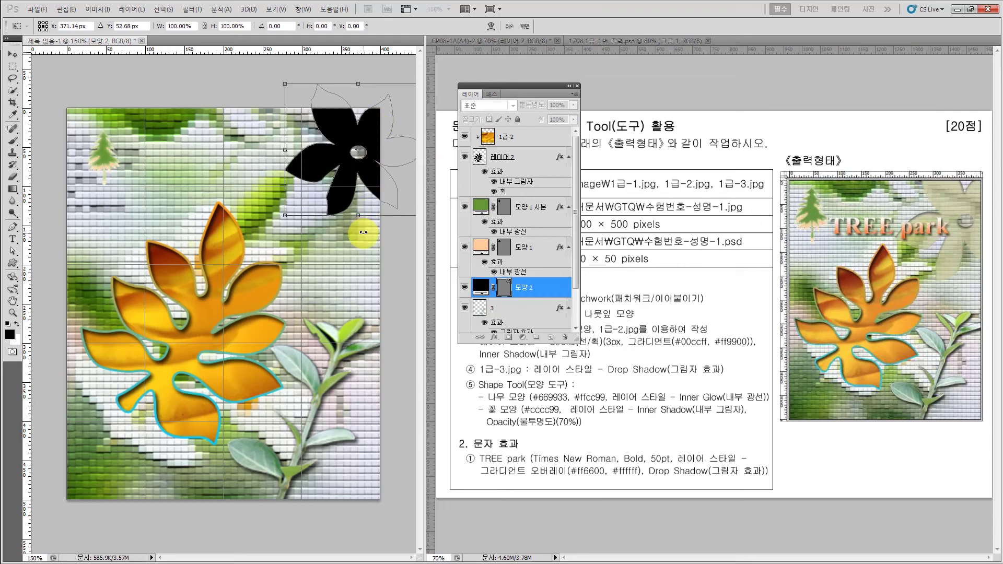
pyautogui.press('Return')
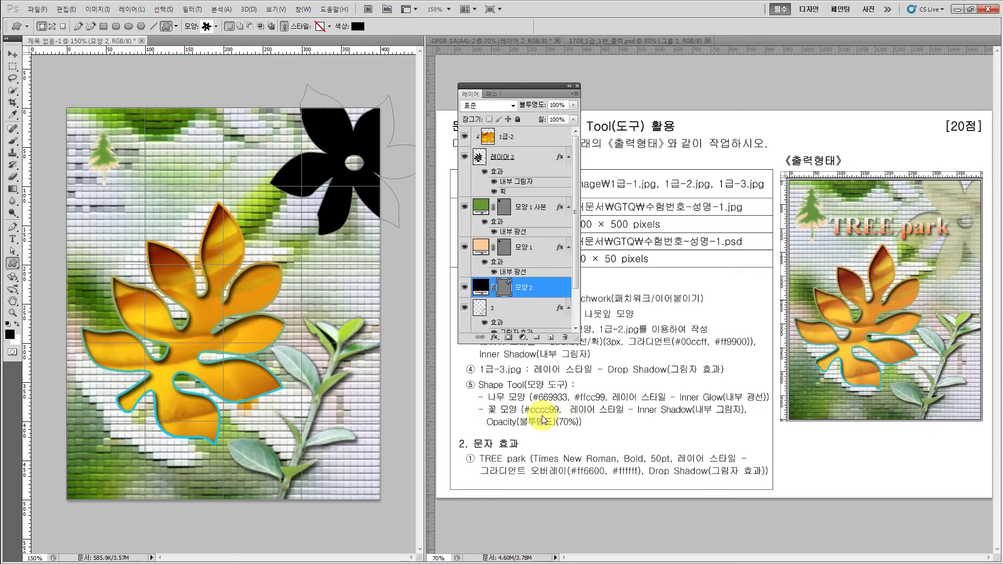
# Set the flower shape's fill color to #cccc99
pyautogui.doubleClick(480, 287)
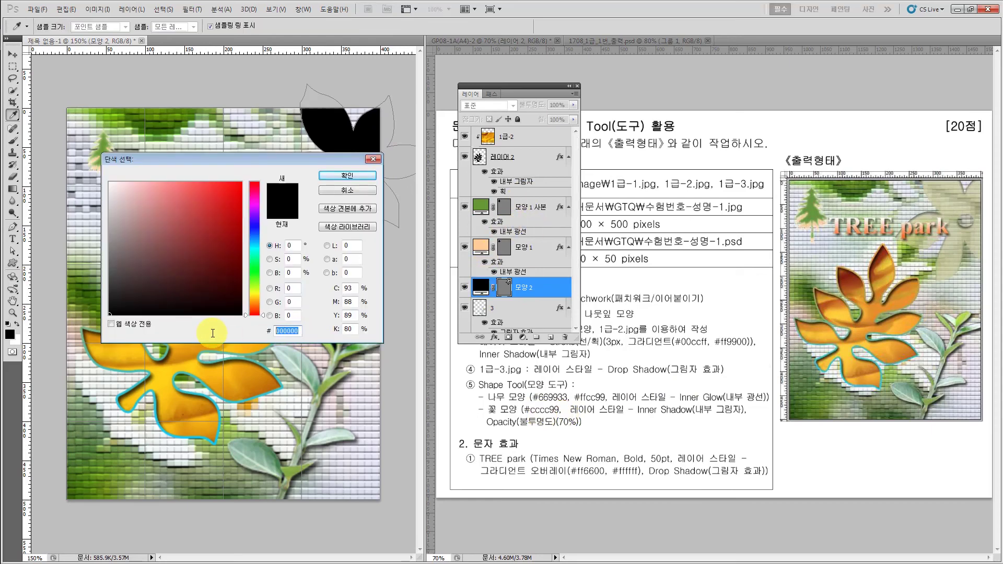
pyautogui.write('cccc99')
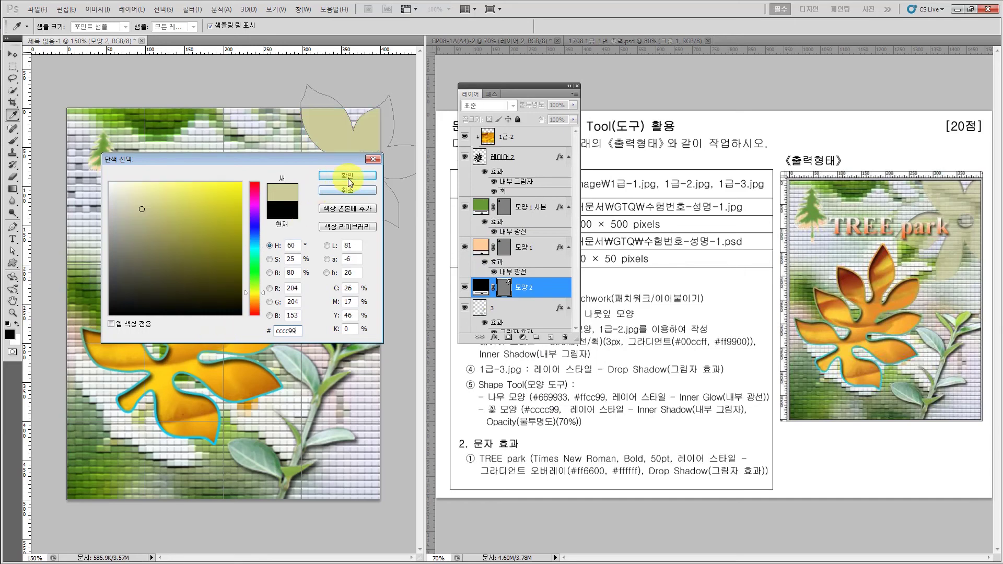
pyautogui.click(348, 178)
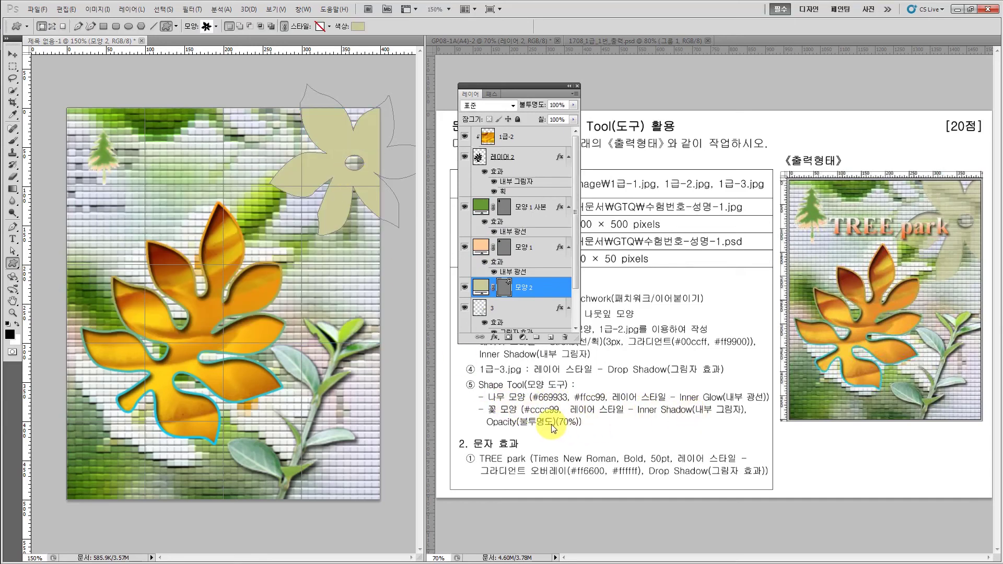
# Add an Inner Shadow layer style to the flower shape and set its layer opacity to 70%
pyautogui.click(495, 339)
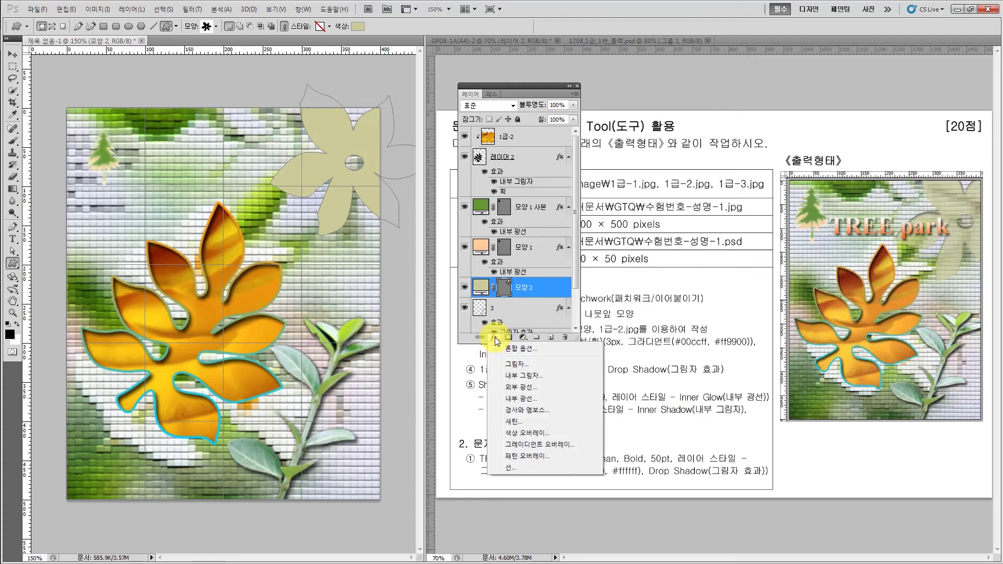
pyautogui.click(523, 377)
pyautogui.click(589, 69)
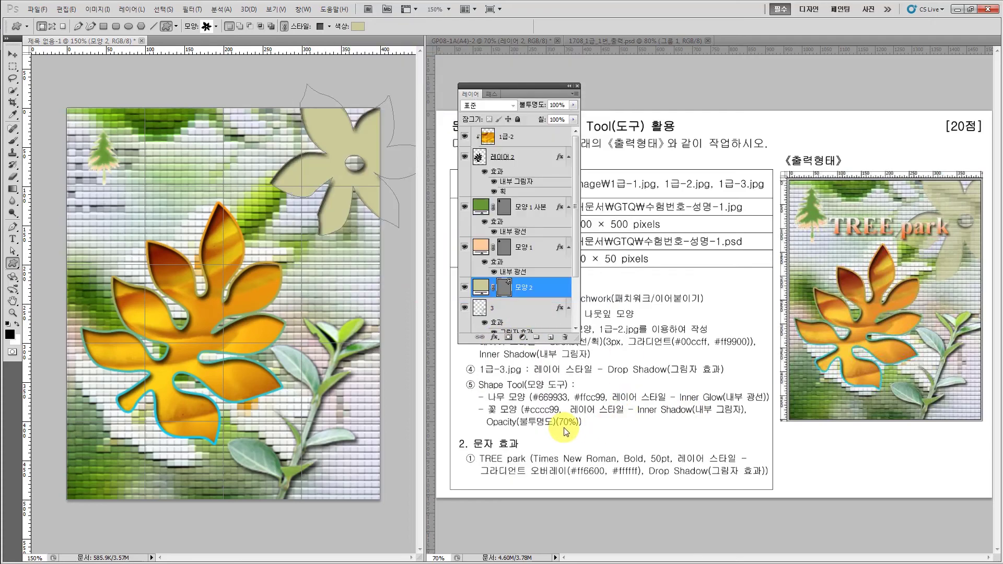
pyautogui.click(566, 106)
pyautogui.write('70')
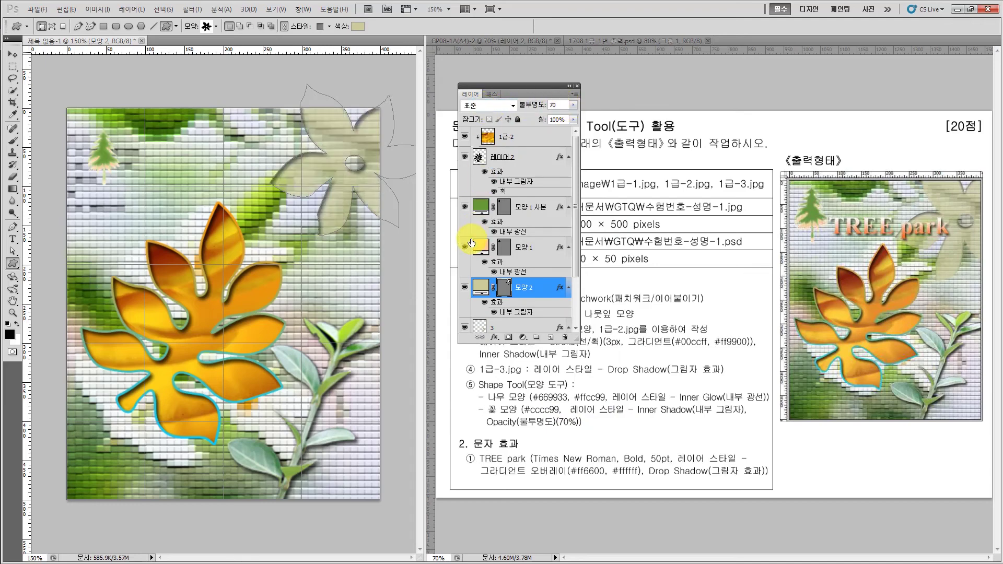
pyautogui.press('Return')
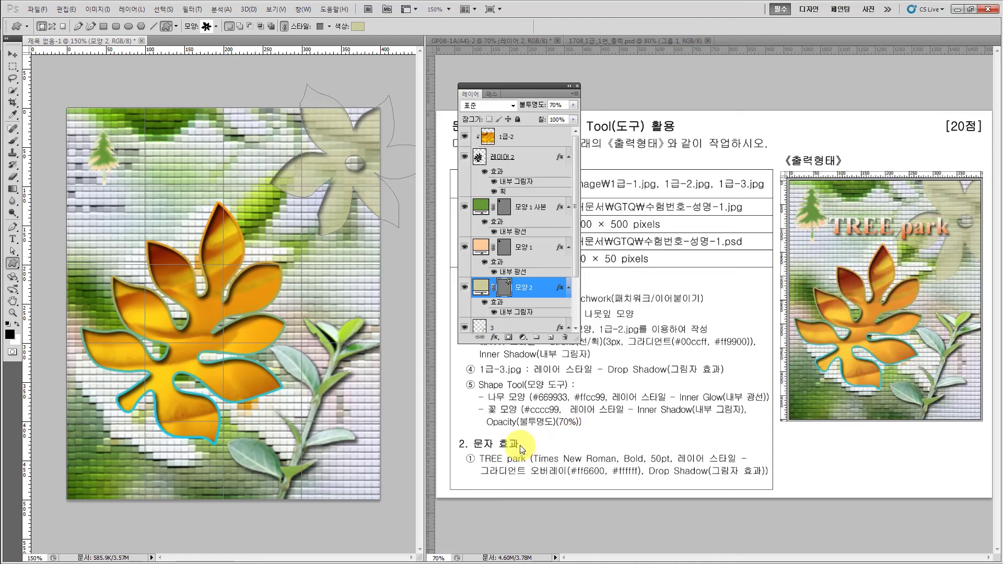
# Add the text "TREE park" on a layer directly above plant layer 3 and place it beside the tree shapes
pyautogui.click(14, 239)
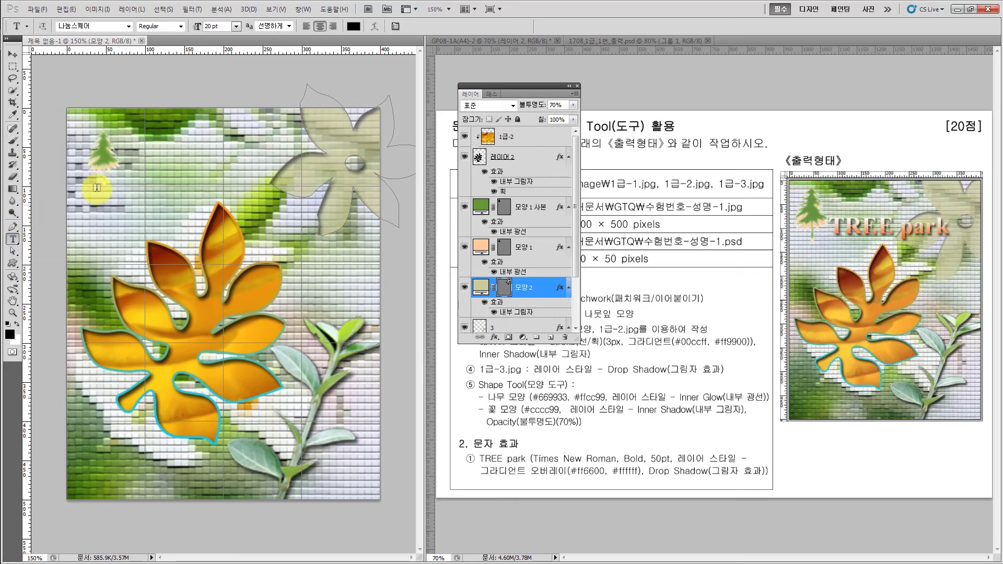
pyautogui.click(140, 163)
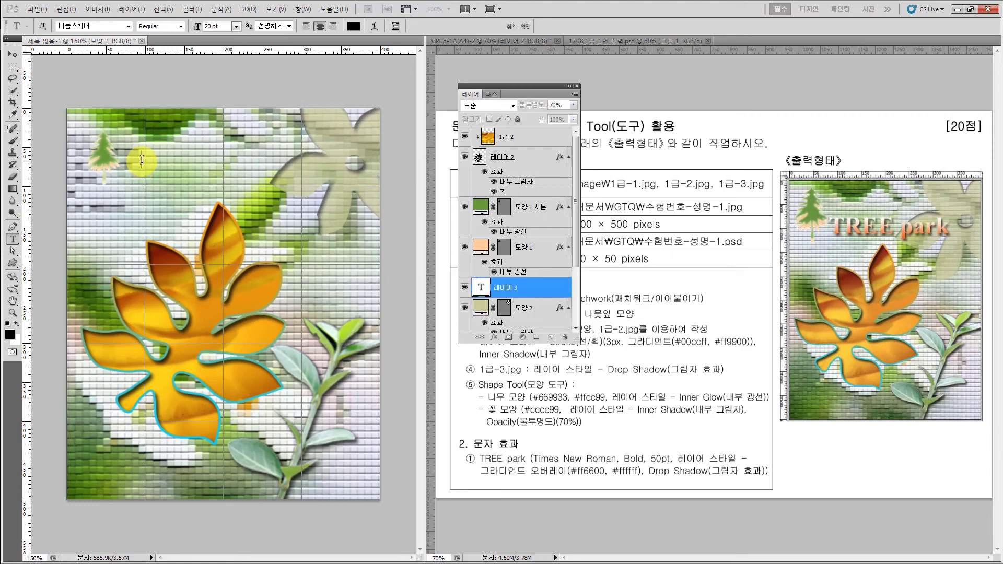
pyautogui.write('3')
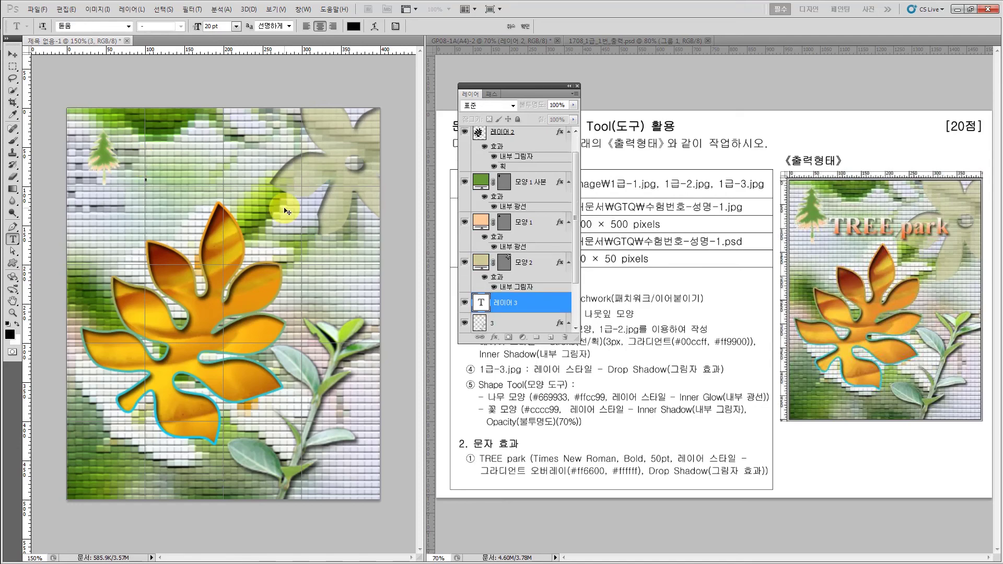
pyautogui.write('TREE park')
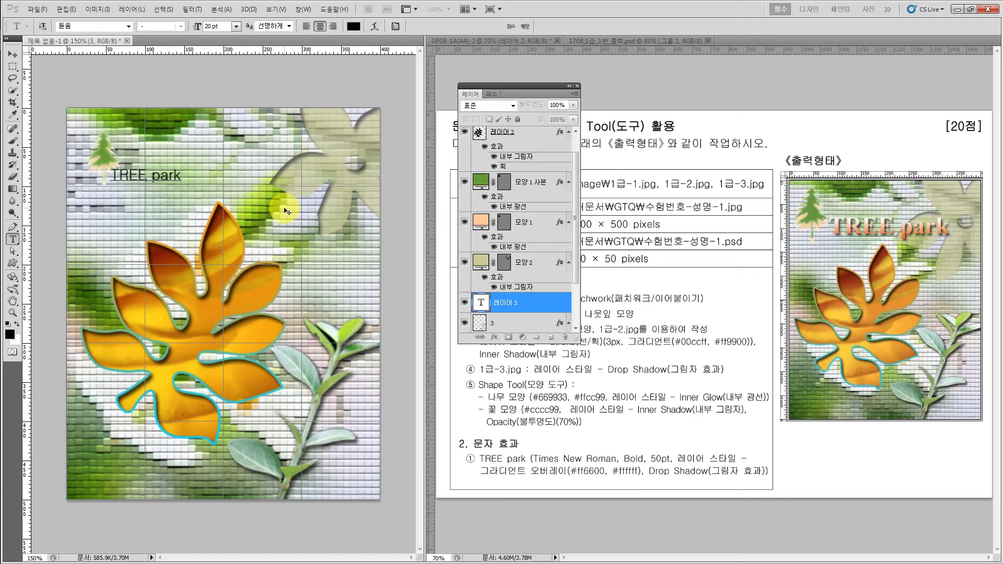
pyautogui.hotkey('ctrl', 'Return')
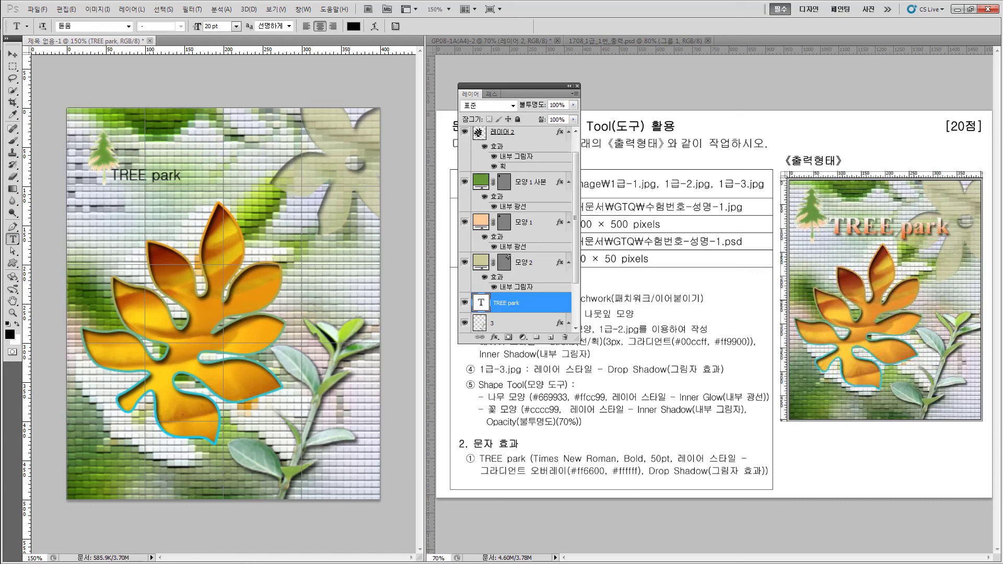
pyautogui.click(13, 54)
# Format the whole "TREE park" text as Times New Roman, Bold, 50 pt
pyautogui.click(13, 238)
pyautogui.moveTo(148, 176); pyautogui.dragTo(276, 179)
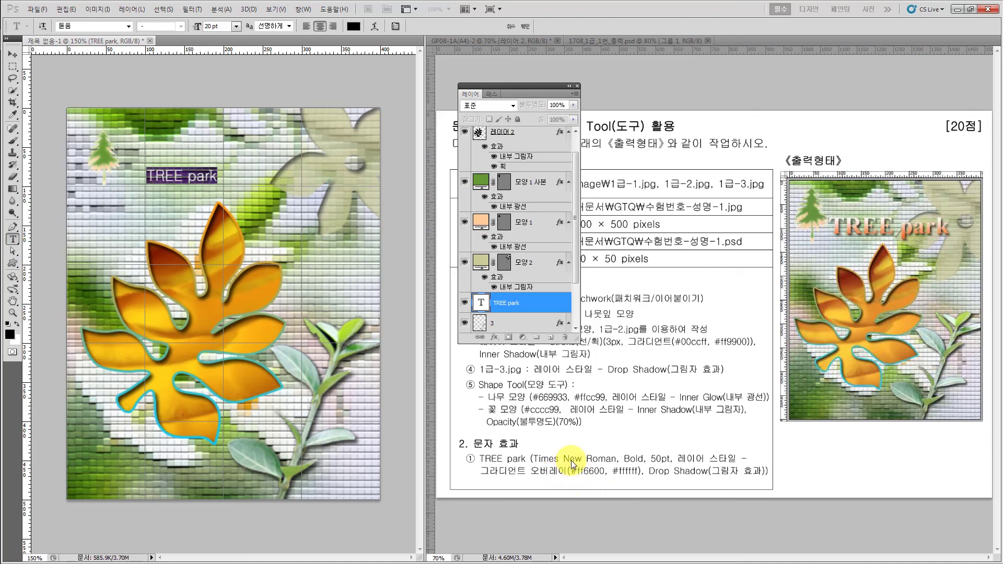
pyautogui.click(128, 26)
pyautogui.scroll(-5, 244, 127)
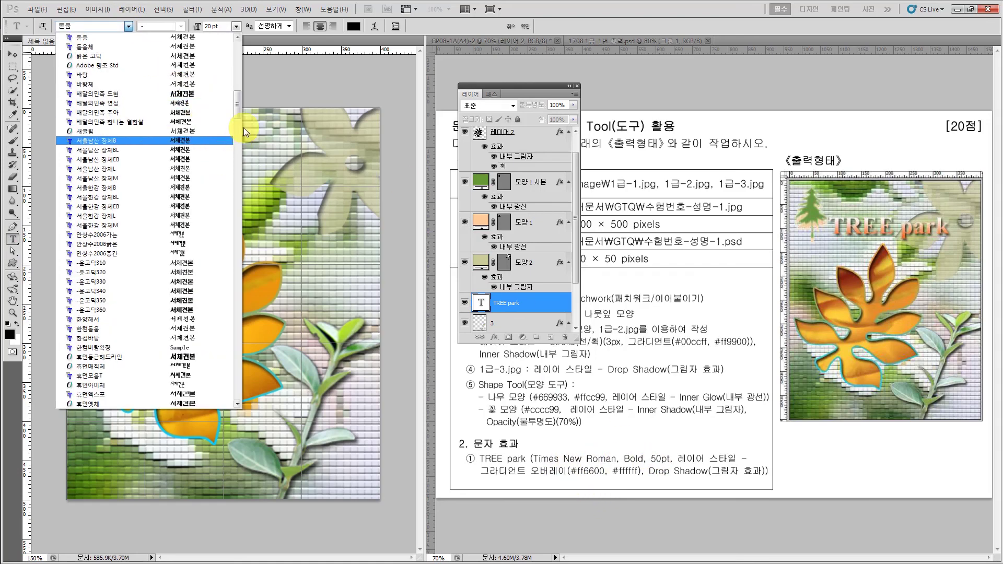
pyautogui.click(244, 127)
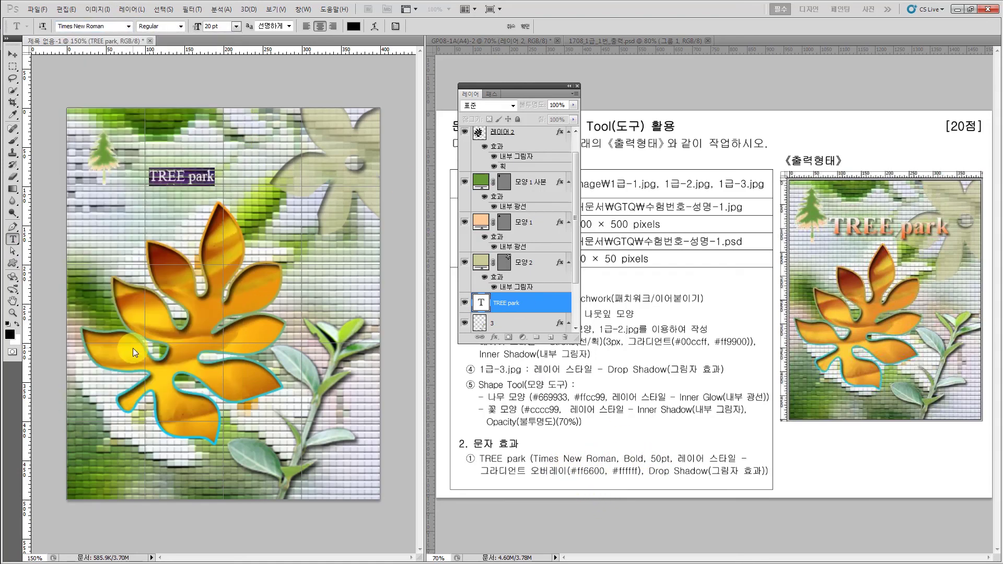
pyautogui.click(180, 27)
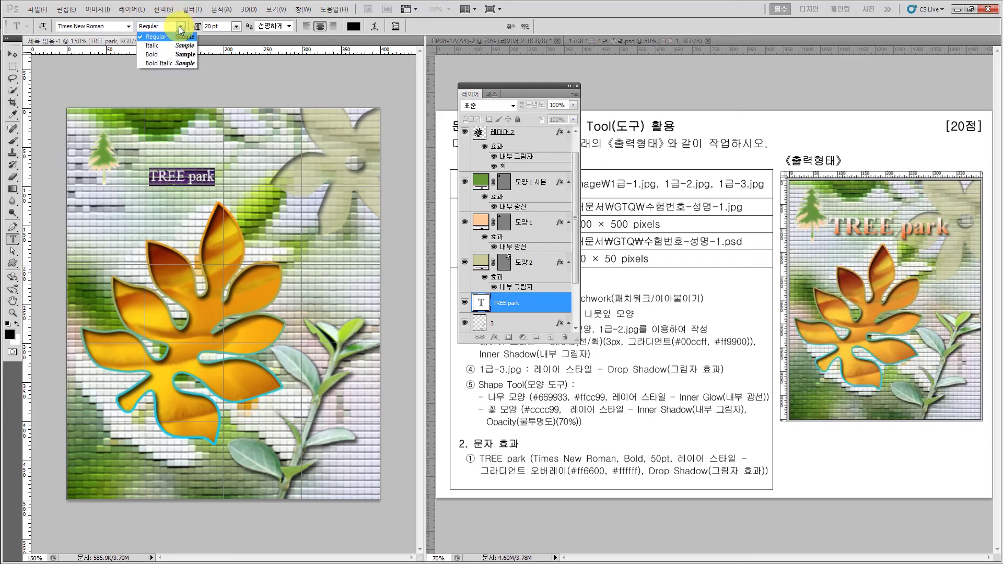
pyautogui.click(158, 53)
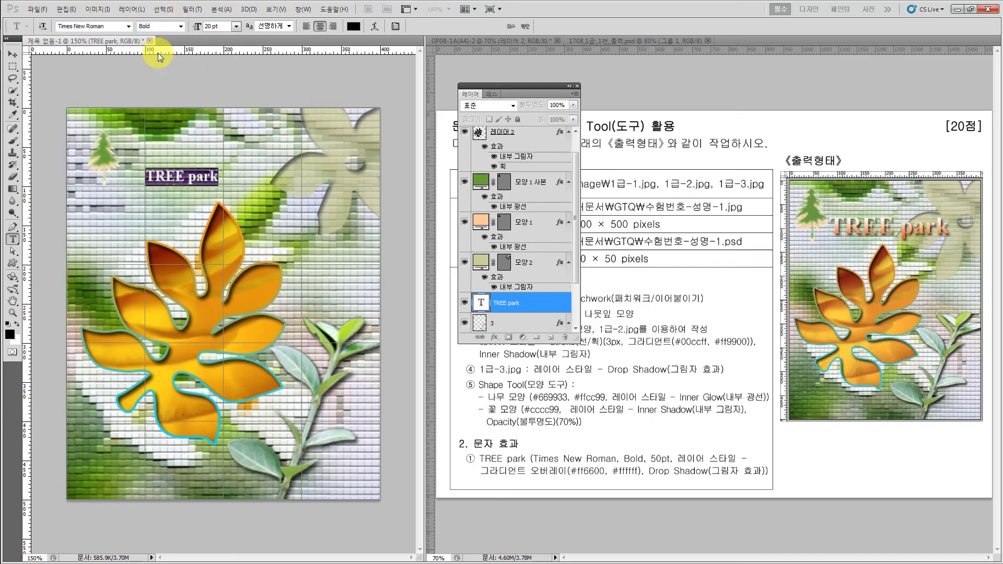
pyautogui.click(220, 27)
pyautogui.write('50')
pyautogui.press('Return')
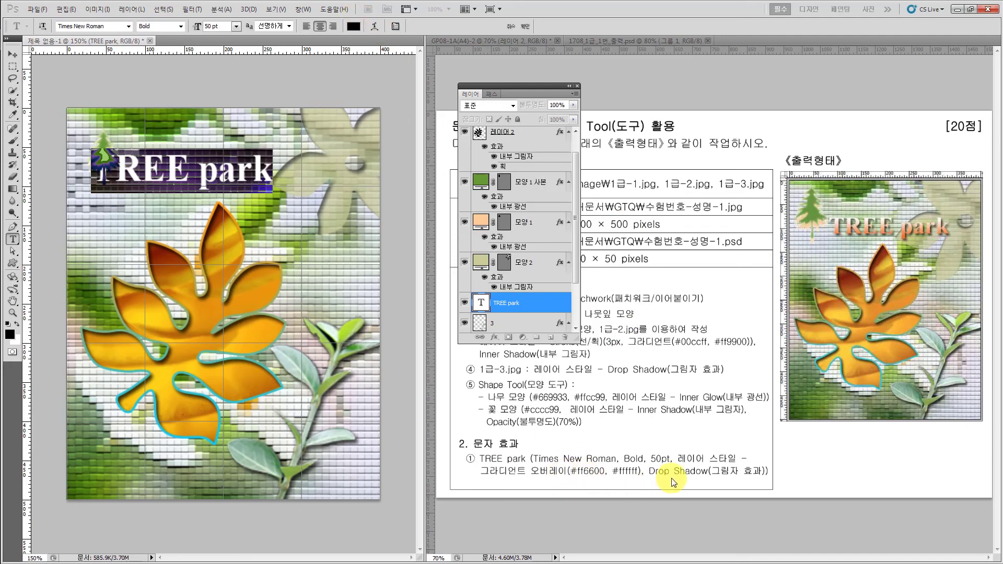
# Add a Gradient Overlay layer style to the TREE park text and set the gradient's starting color stop to #ff6600
pyautogui.click(13, 54)
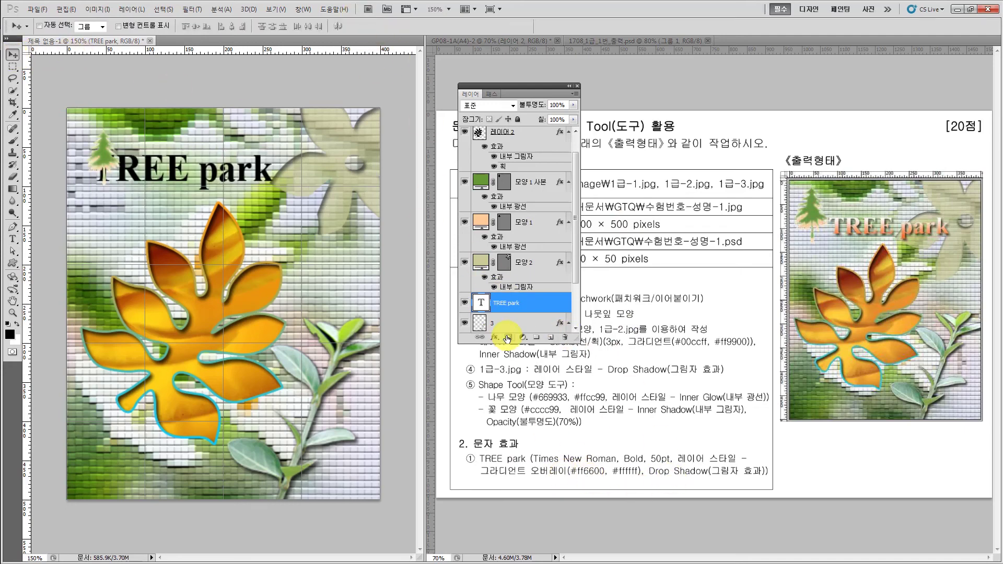
pyautogui.click(496, 338)
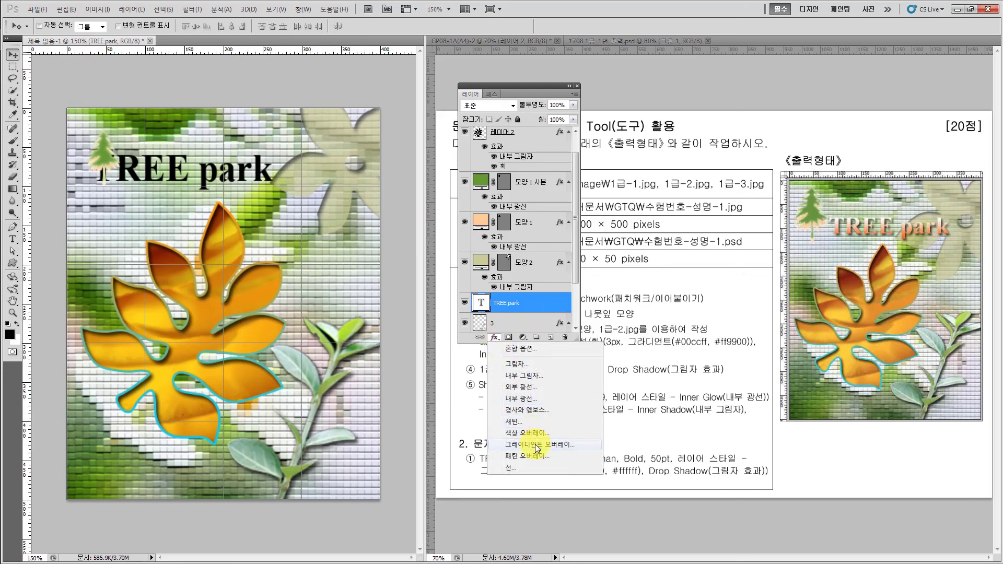
pyautogui.click(535, 444)
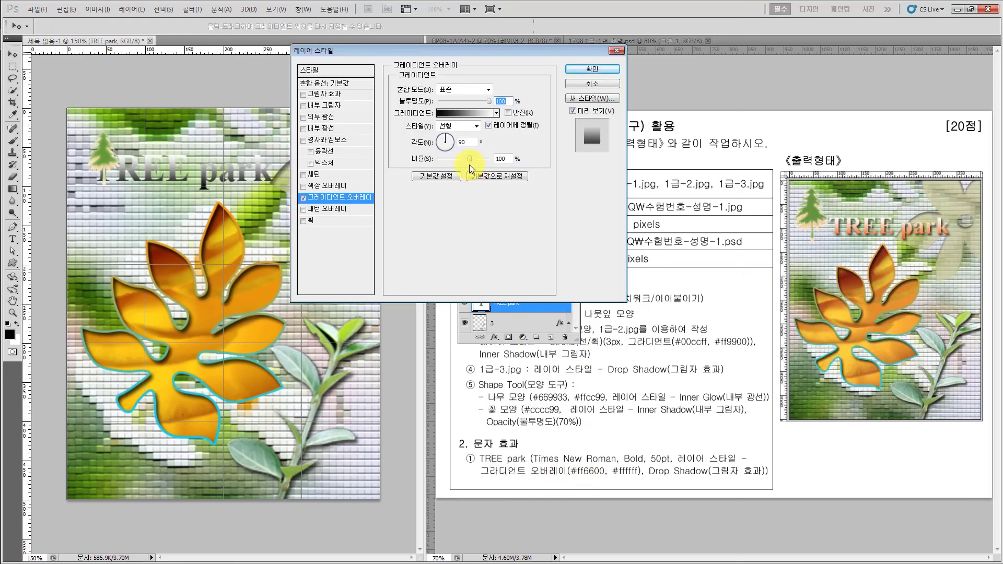
pyautogui.click(450, 114)
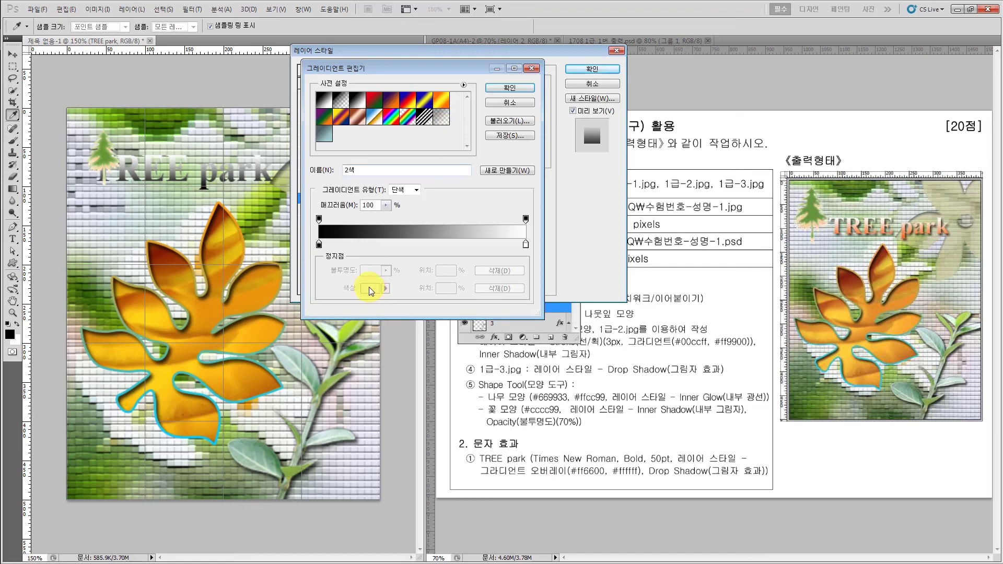
pyautogui.click(318, 244)
pyautogui.click(372, 290)
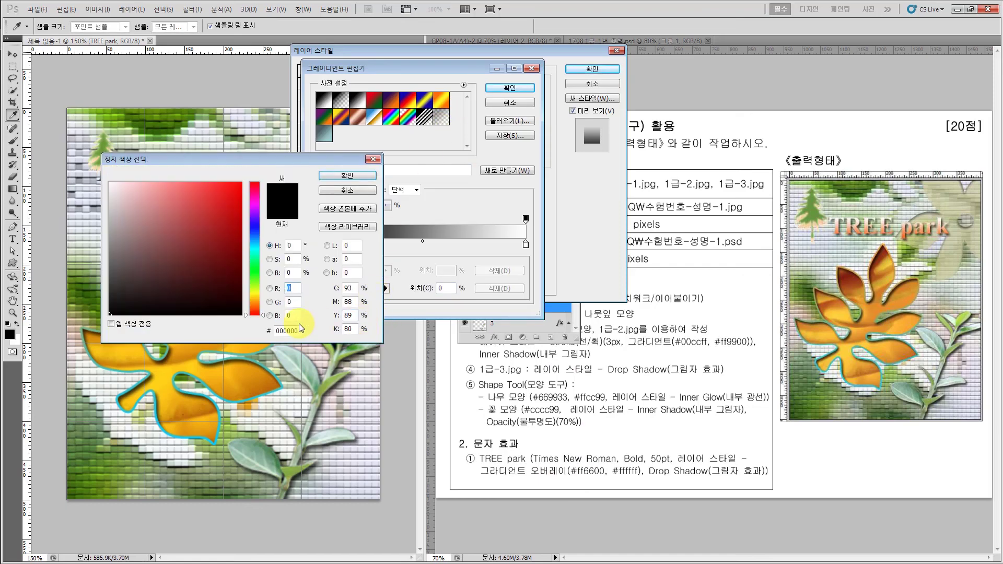
pyautogui.write('f')
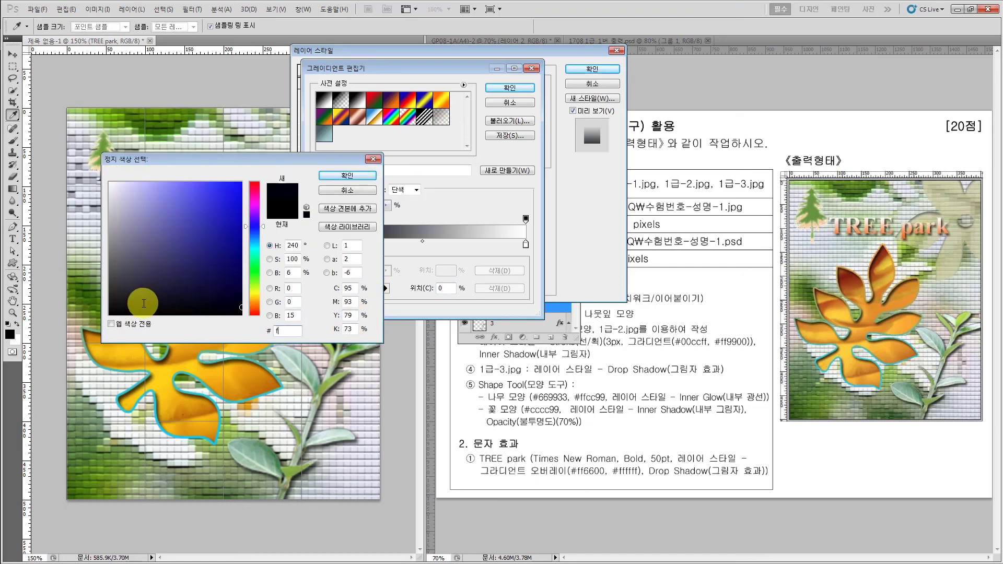
pyautogui.write('f')
pyautogui.write('6600')
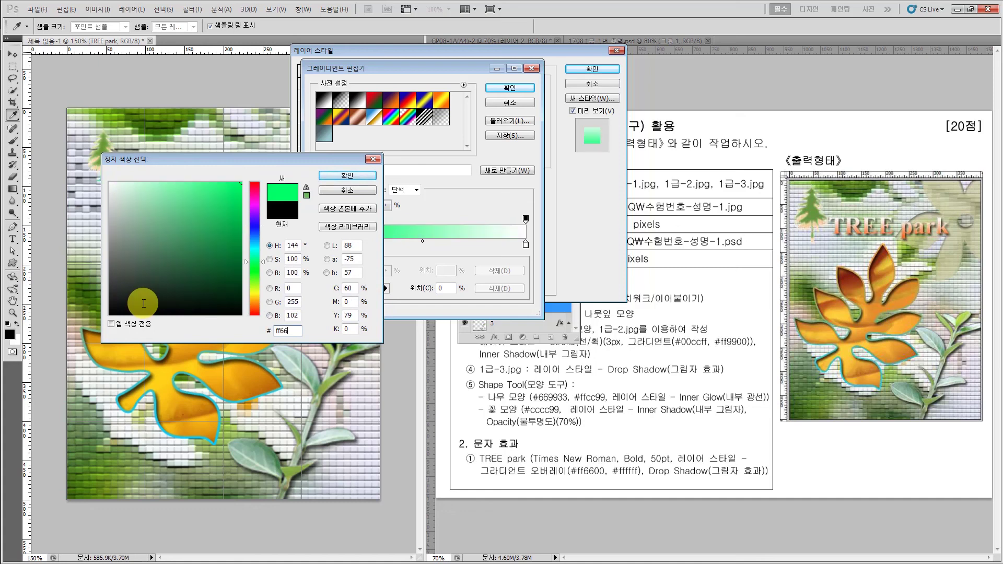
pyautogui.click(348, 175)
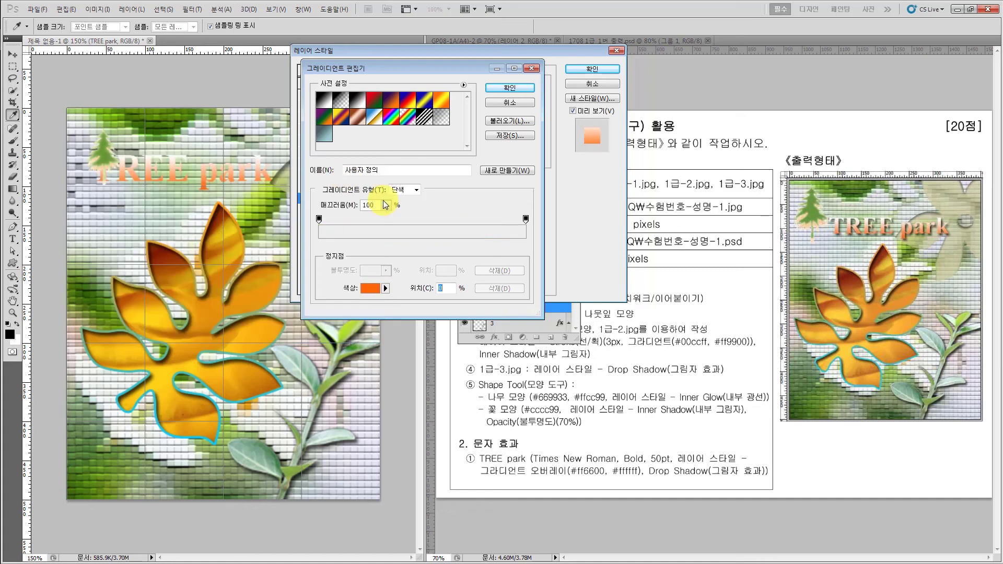
# Set the gradient's ending color stop to #ffffff, then add a Drop Shadow to the TREE park text and apply the layer styles
pyautogui.click(525, 243)
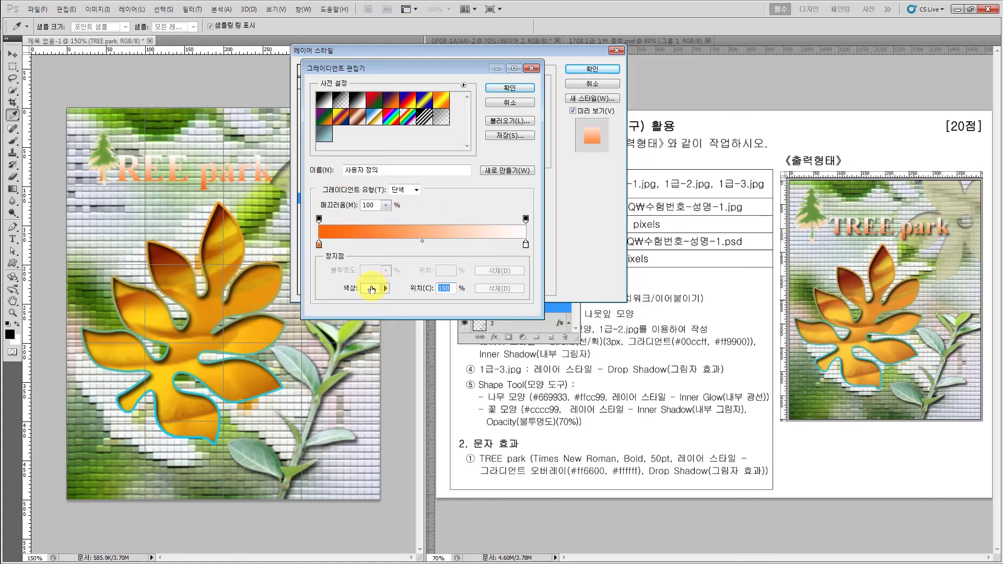
pyautogui.click(370, 288)
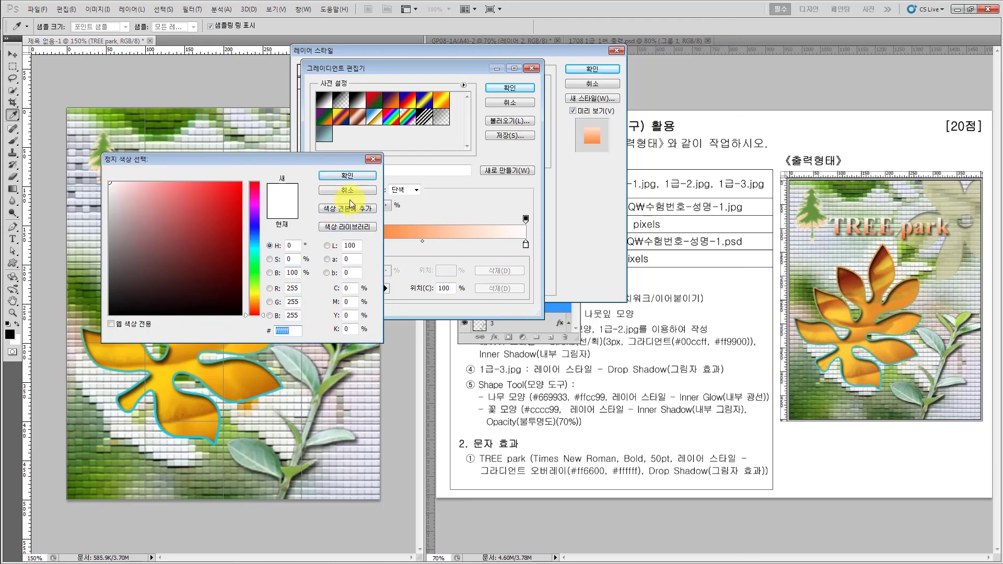
pyautogui.click(349, 176)
pyautogui.click(513, 87)
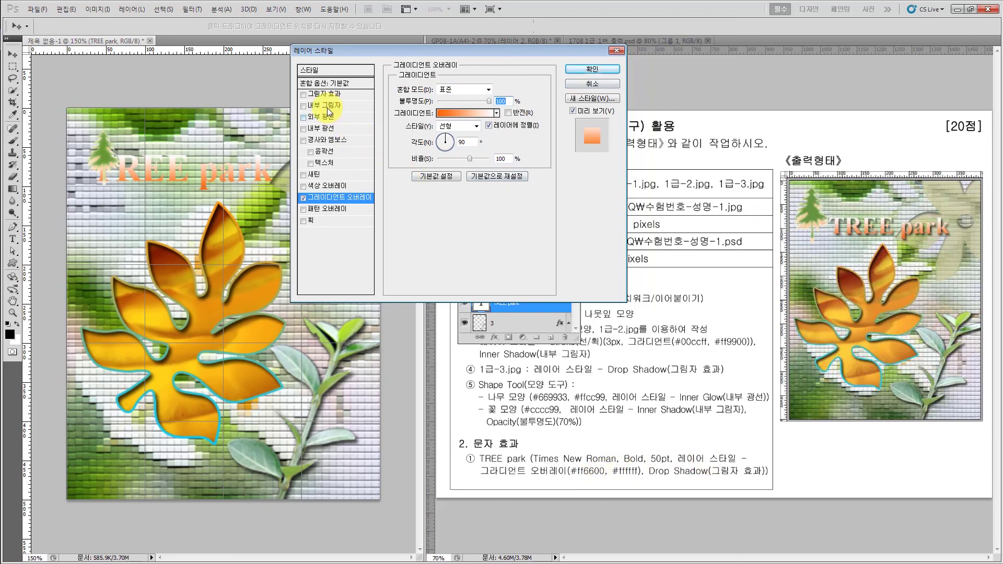
pyautogui.click(317, 93)
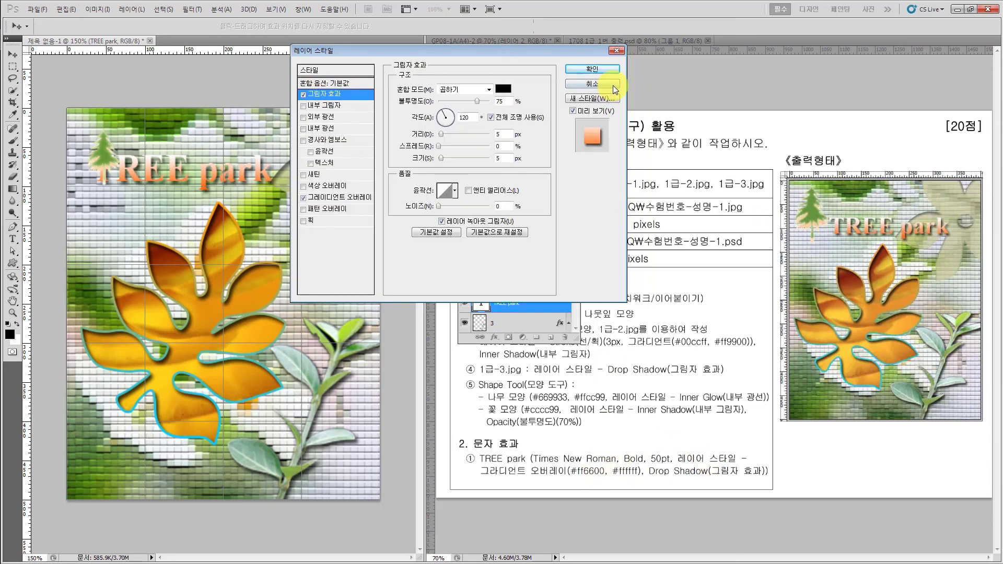
pyautogui.click(595, 71)
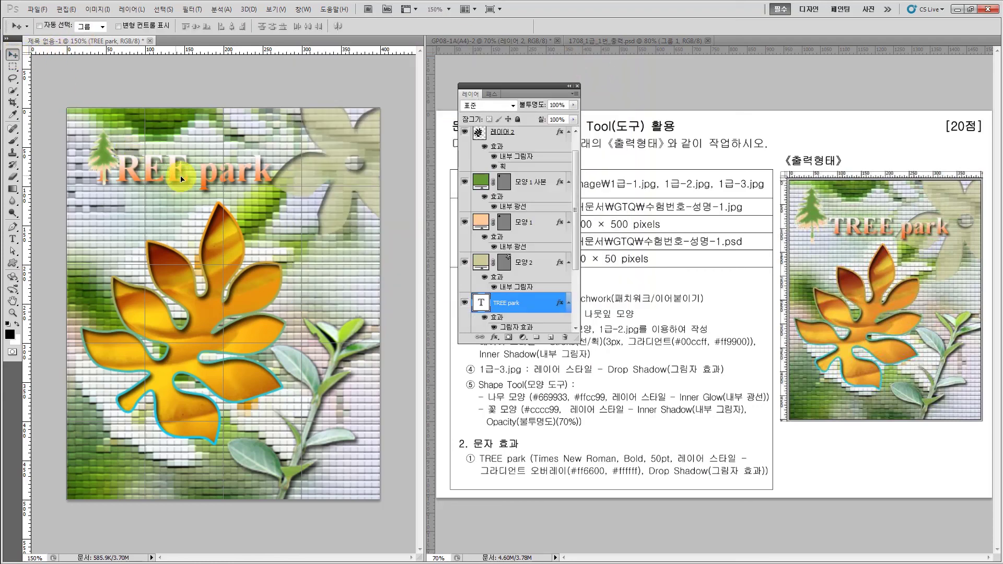
# Move the TREE park text away from the tree shapes and place its layer above the tree shape layers, directly below 레이어 2
pyautogui.moveTo(178, 177); pyautogui.dragTo(205, 179)
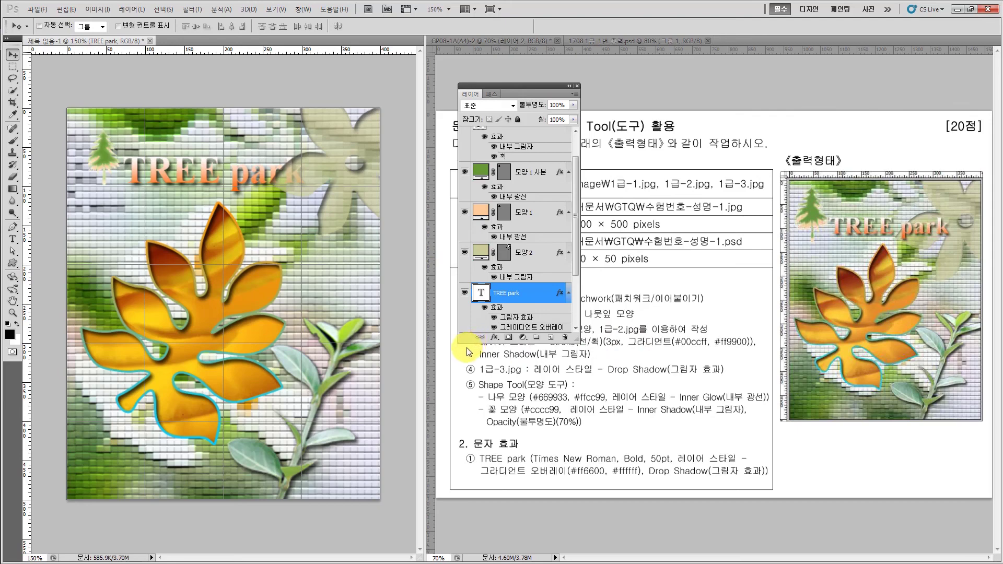
pyautogui.moveTo(466, 344); pyautogui.dragTo(451, 467)
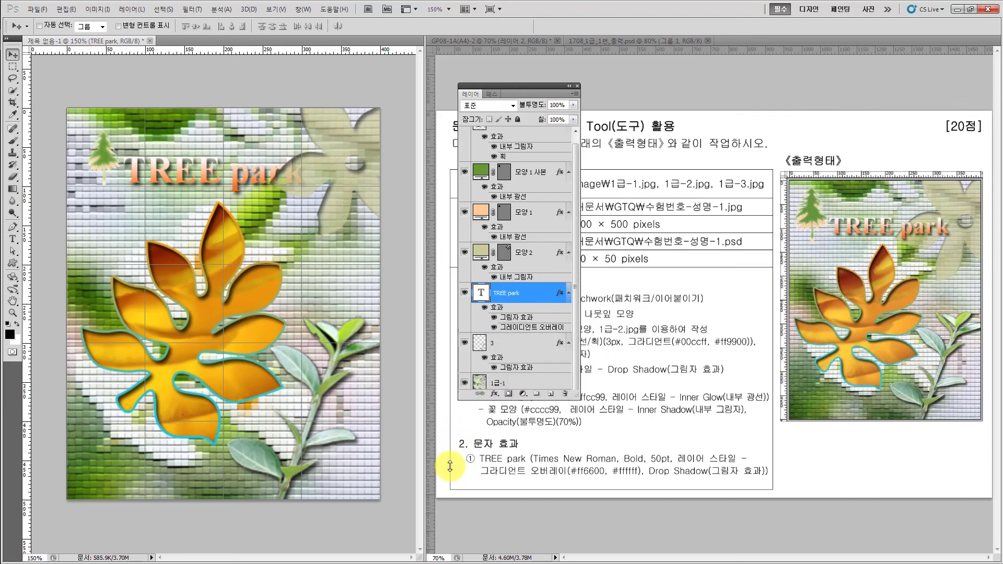
pyautogui.moveTo(523, 329); pyautogui.dragTo(524, 198)
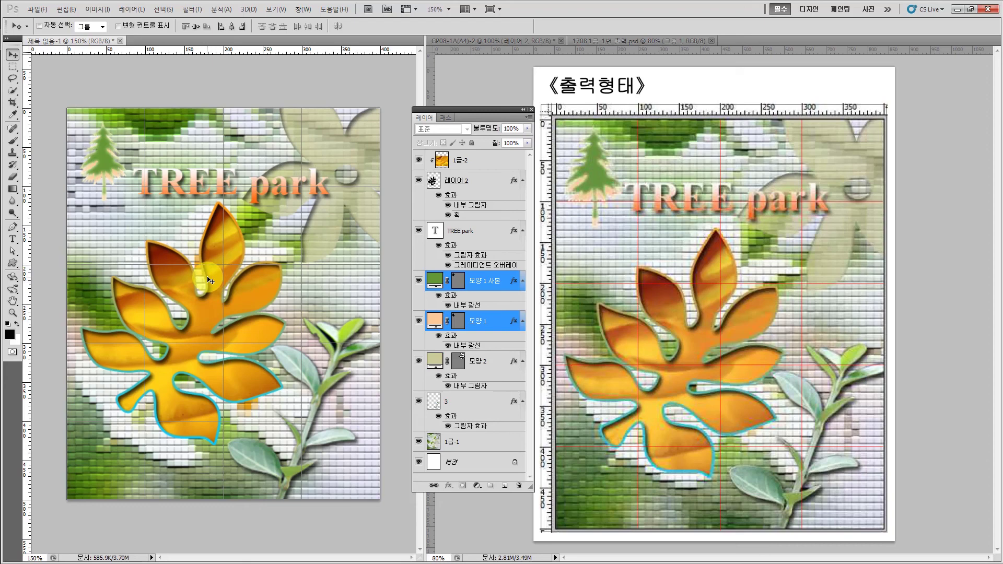
pyautogui.hotkey('ctrl', 'z')
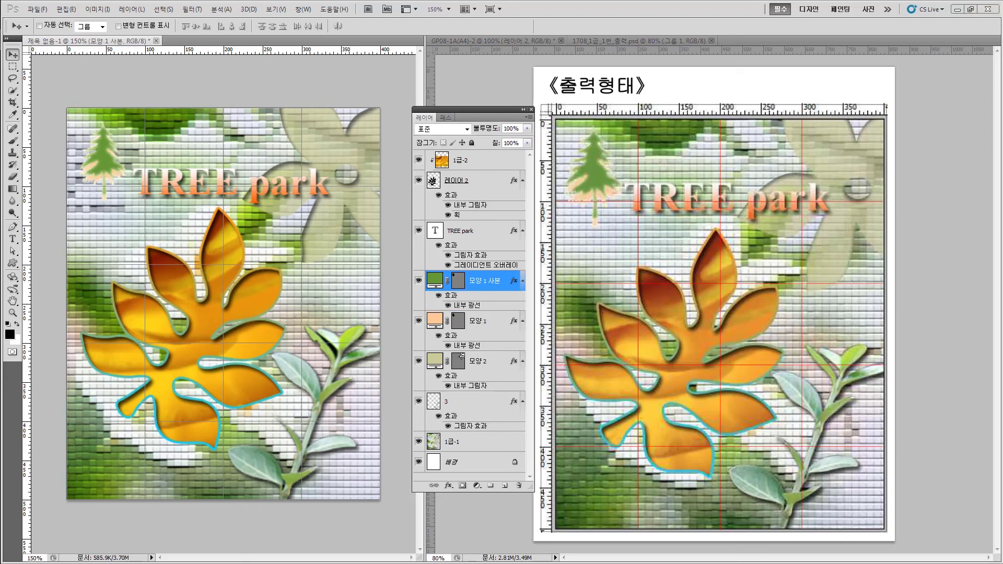